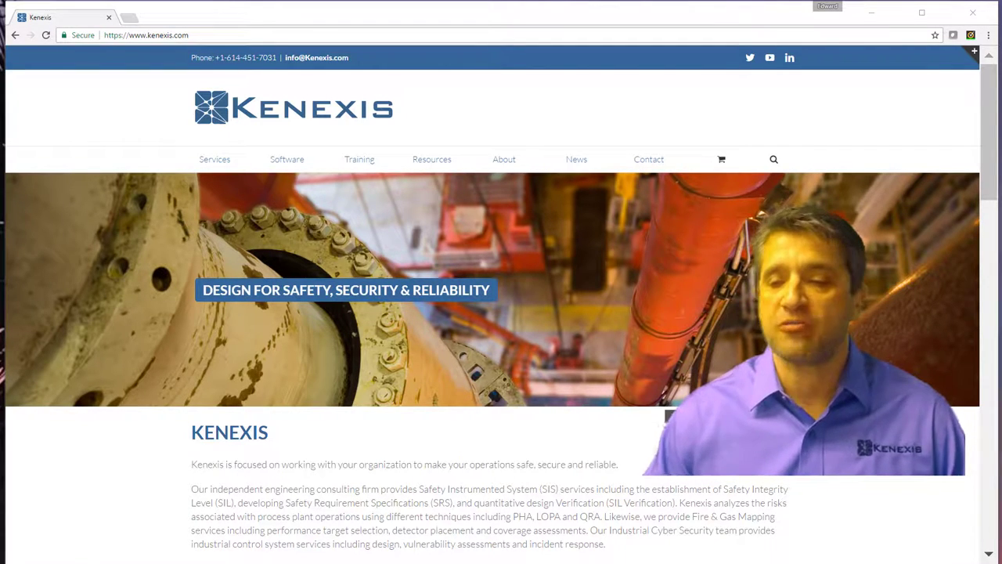
Go to kiss.kenexis.com and open the suite's login page.
{"action": "left_click", "coordinate": [445, 36]}
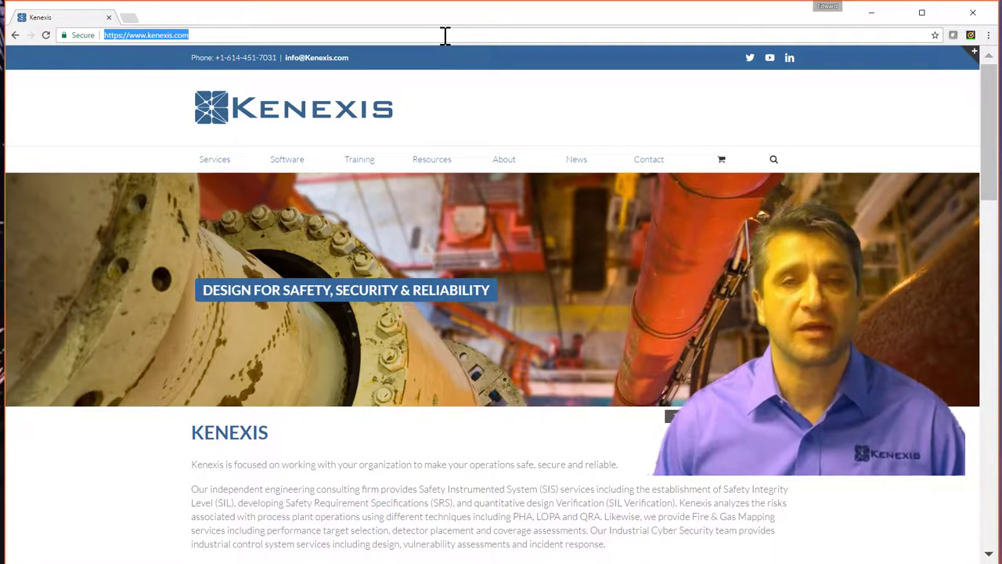
{"action": "type", "text": "kiss"}
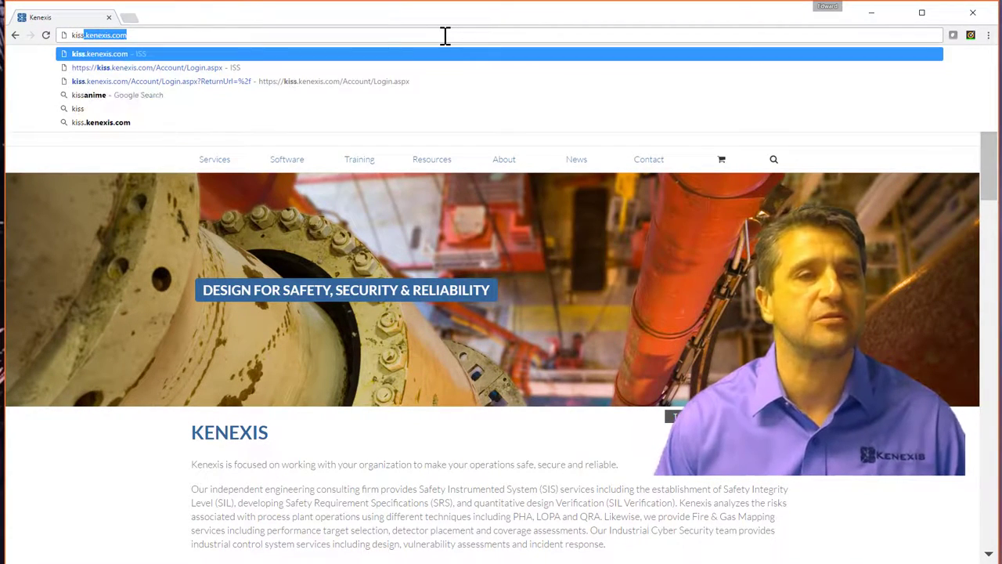
{"action": "key", "text": "Delete"}
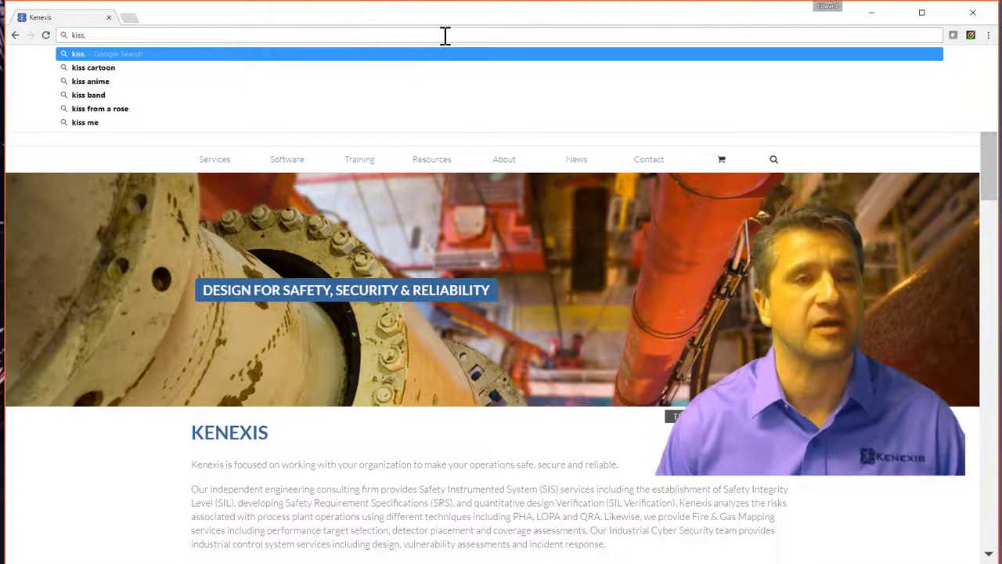
{"action": "type", "text": ".keni"}
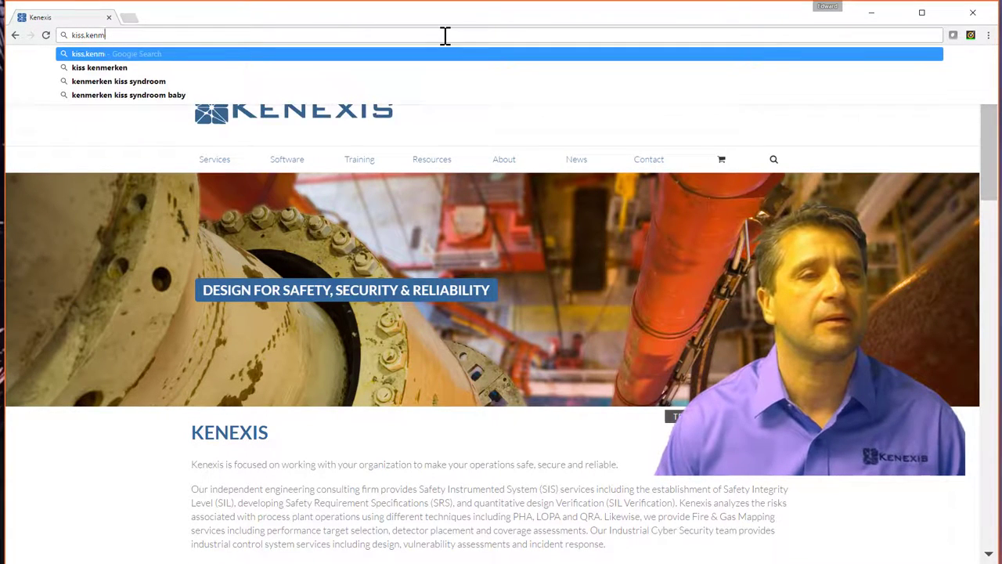
{"action": "key", "text": "BackSpace"}
{"action": "type", "text": "exis.com"}
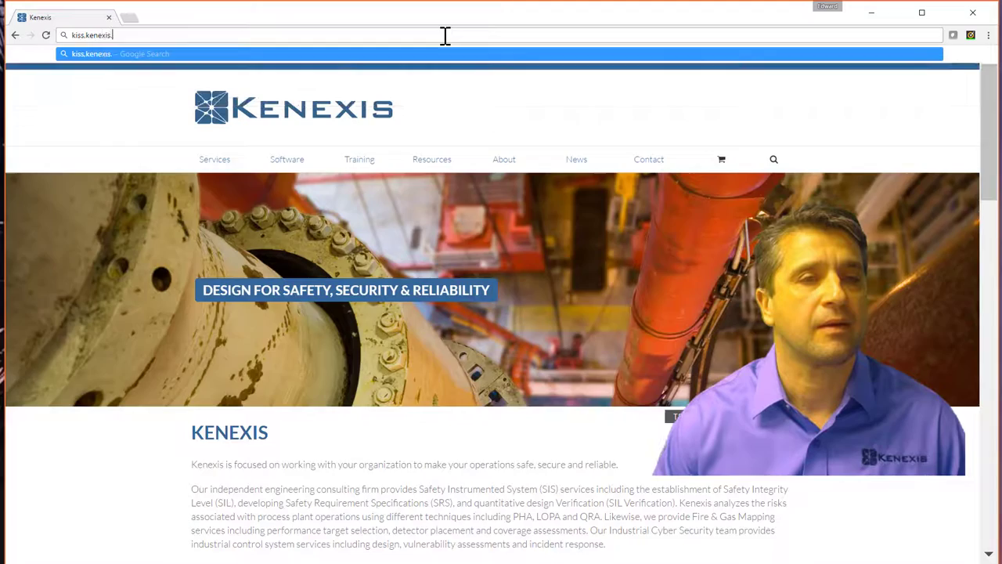
{"action": "key", "text": "Return"}
{"action": "left_click", "coordinate": [216, 149]}
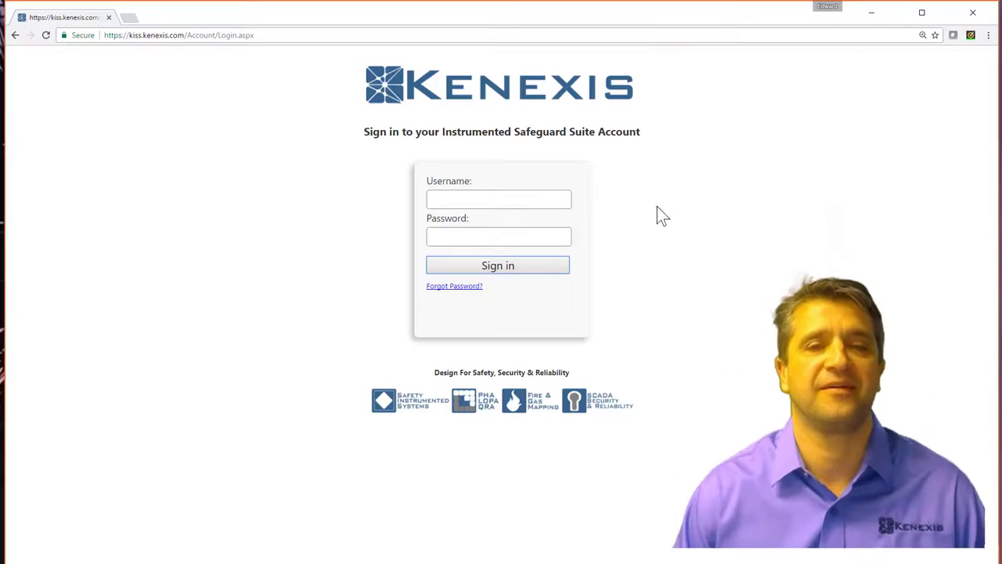
Sign in with the account username and password.
{"action": "left_click", "coordinate": [521, 199]}
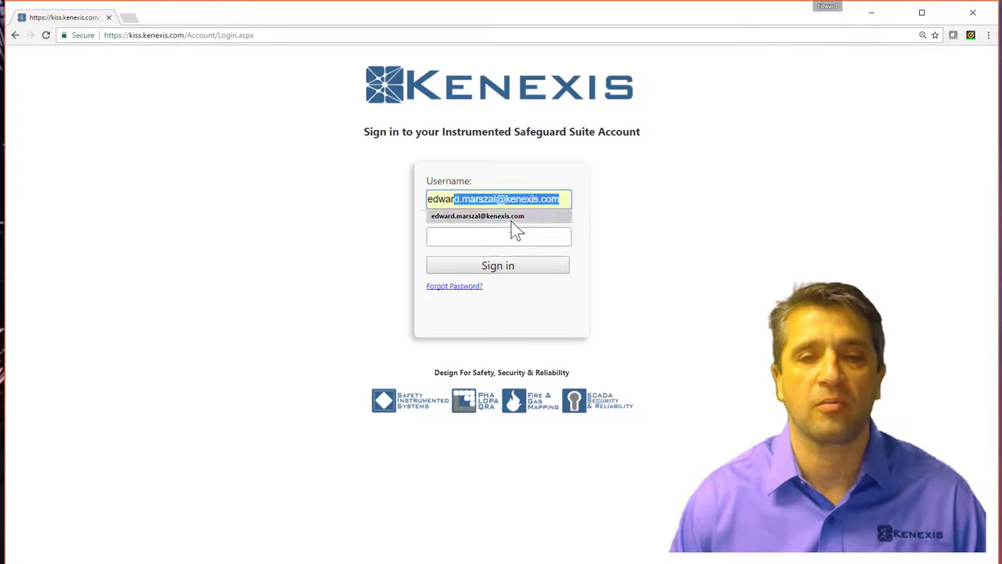
{"action": "left_click", "coordinate": [511, 220]}
{"action": "left_click", "coordinate": [503, 235]}
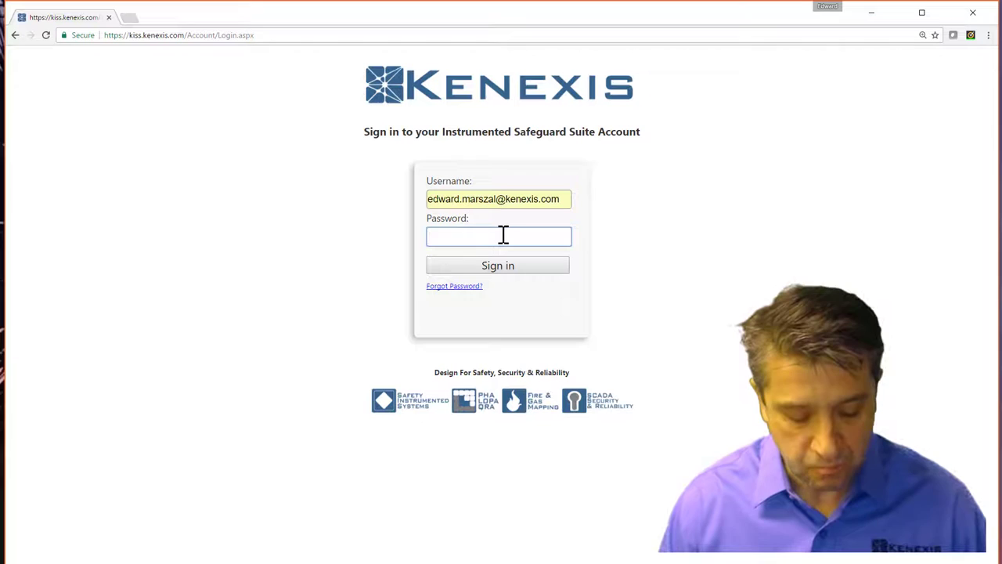
{"action": "type", "text": "********"}
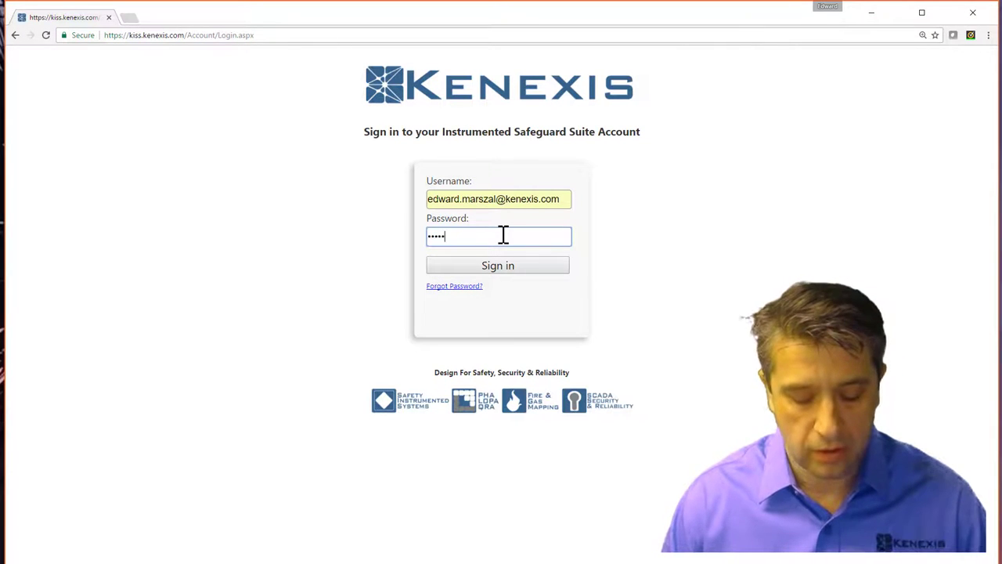
{"action": "key", "text": "Return"}
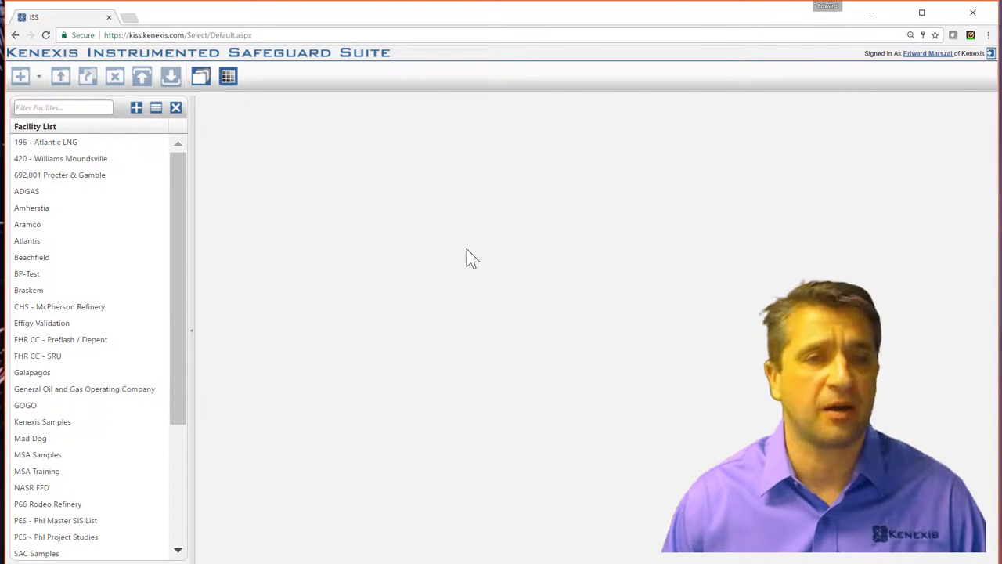
Select the Kenexis Samples facility and start a new Arbor study from the + menu.
{"action": "left_click_drag", "start_coordinate": [178, 265], "coordinate": [180, 377]}
{"action": "left_click", "coordinate": [63, 252]}
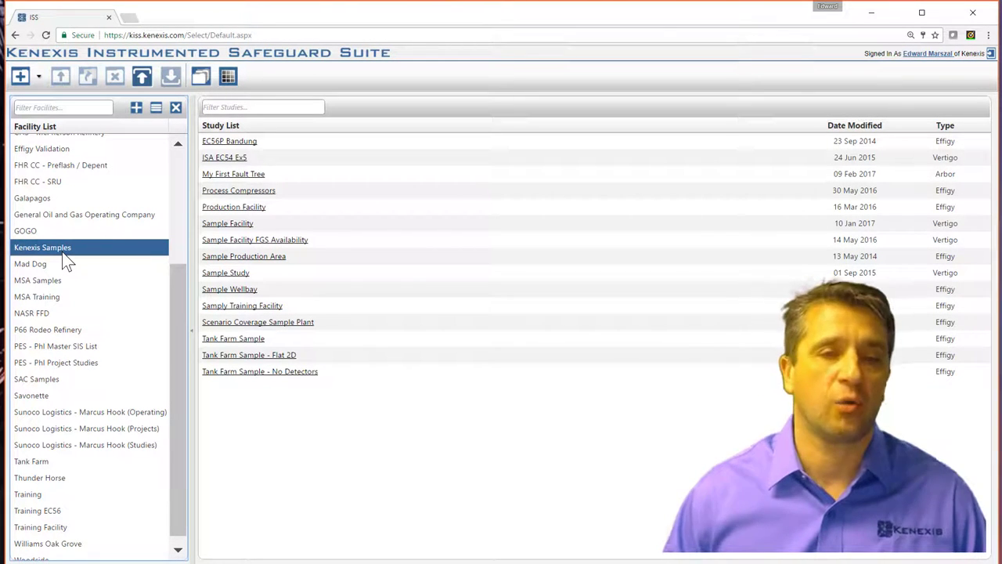
{"action": "left_click", "coordinate": [38, 78]}
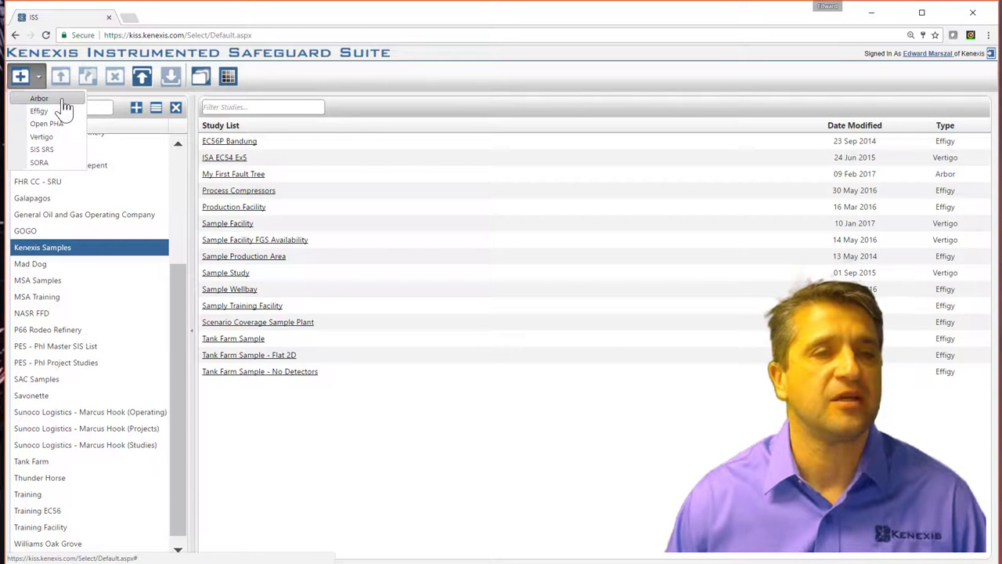
{"action": "left_click", "coordinate": [63, 99]}
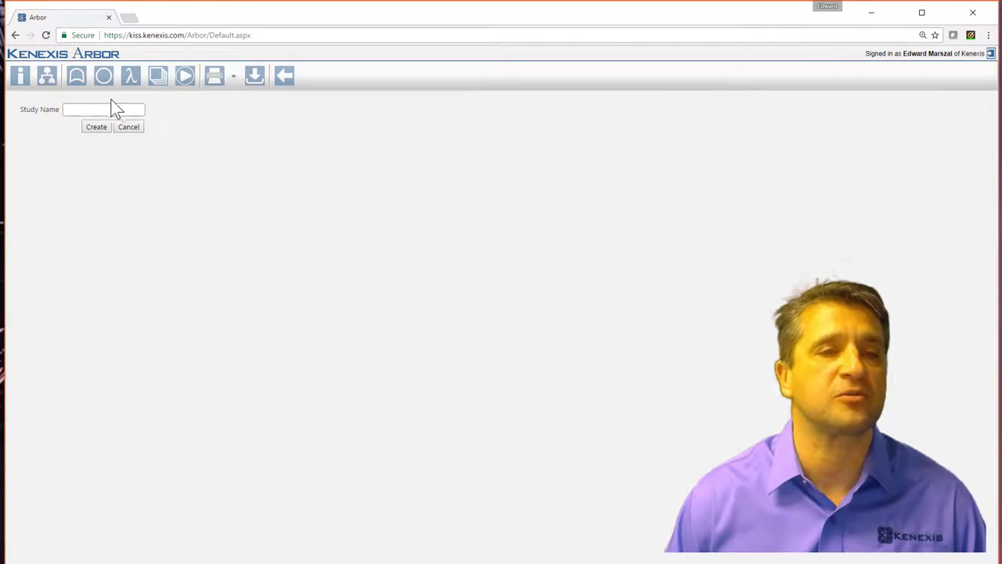
Create a new study named 'Demonstration'.
{"action": "left_click", "coordinate": [104, 110]}
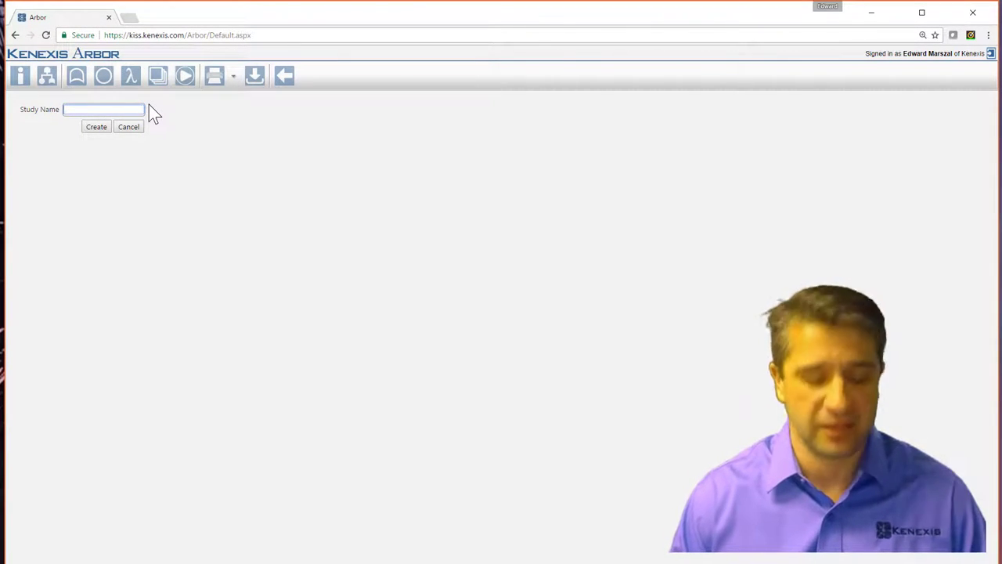
{"action": "type", "text": "Demonstration"}
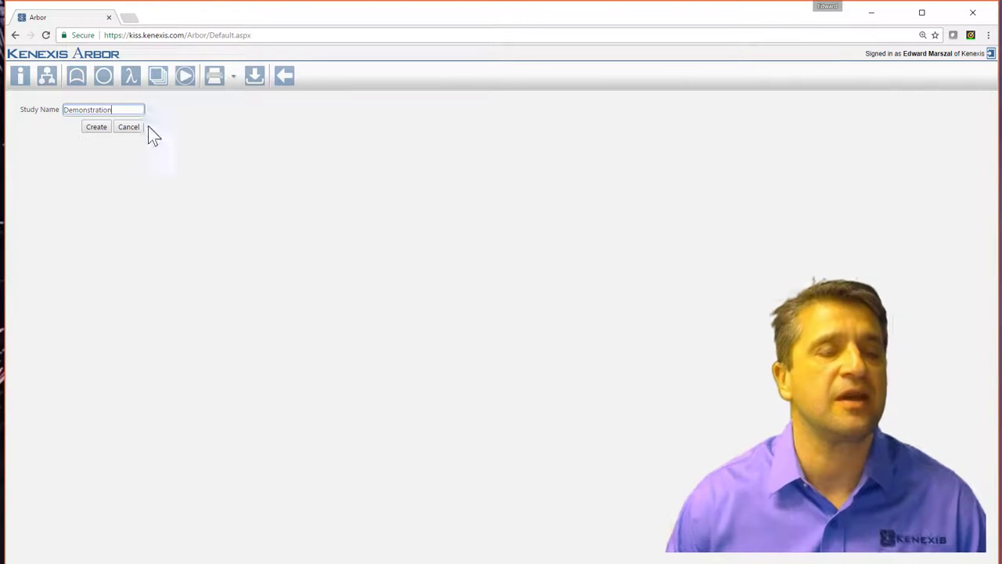
{"action": "left_click", "coordinate": [105, 130]}
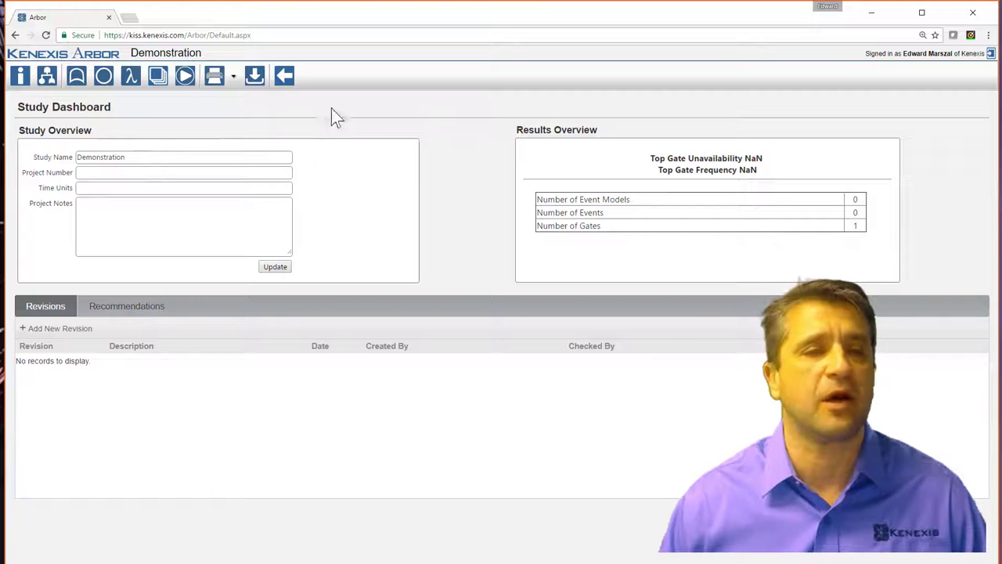
Set Project Number to 123.456 and Time Units to Hours on the study dashboard.
{"action": "left_click", "coordinate": [154, 172]}
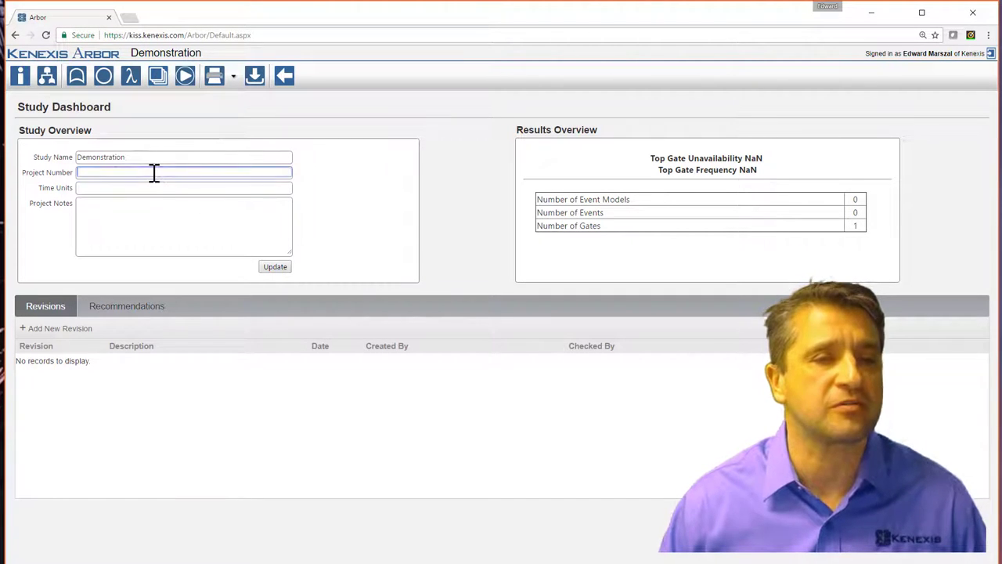
{"action": "type", "text": "123"}
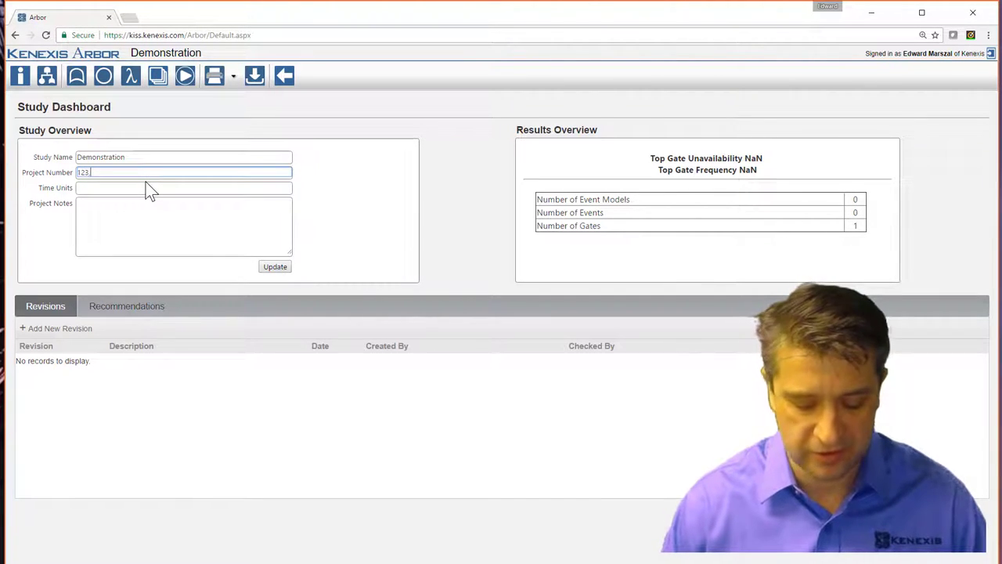
{"action": "type", "text": ".456"}
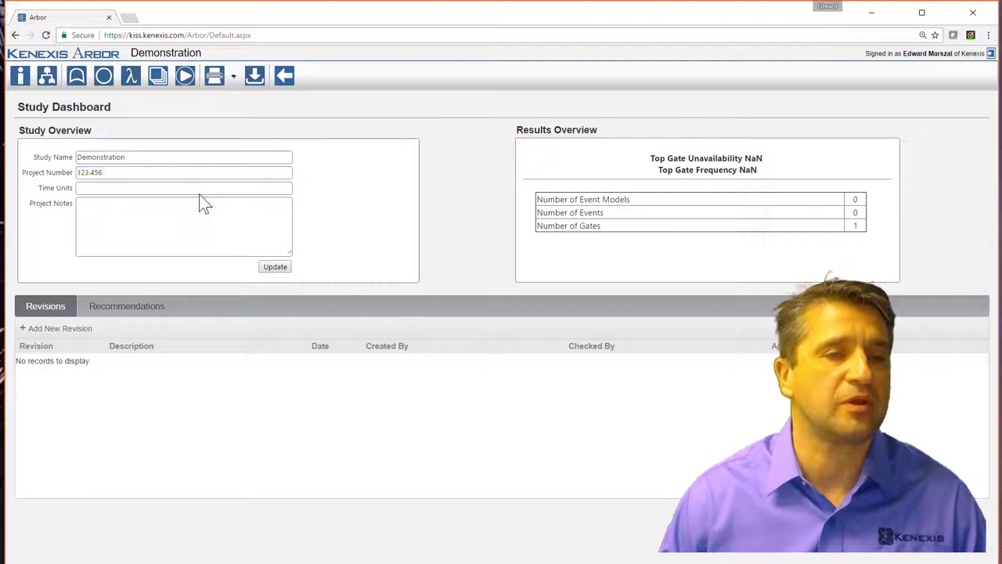
{"action": "left_click", "coordinate": [209, 192]}
{"action": "type", "text": "Hours"}
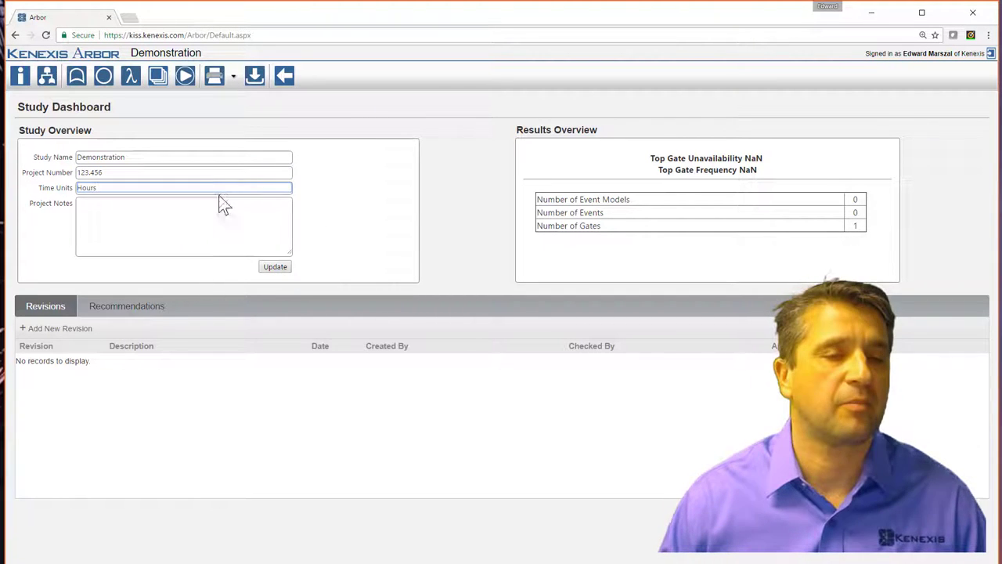
{"action": "left_click", "coordinate": [212, 222]}
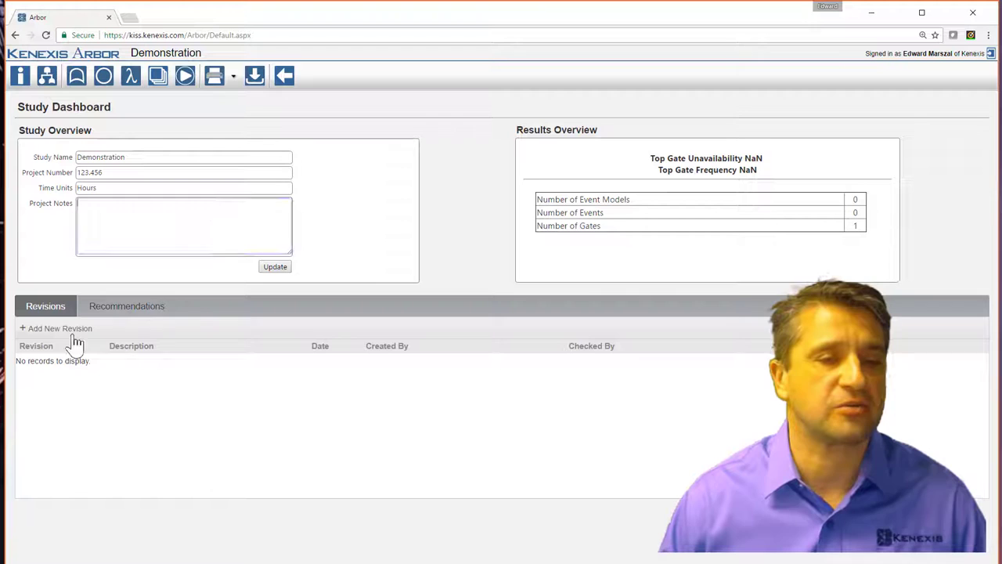
{"action": "left_click", "coordinate": [105, 312]}
{"action": "left_click", "coordinate": [67, 313]}
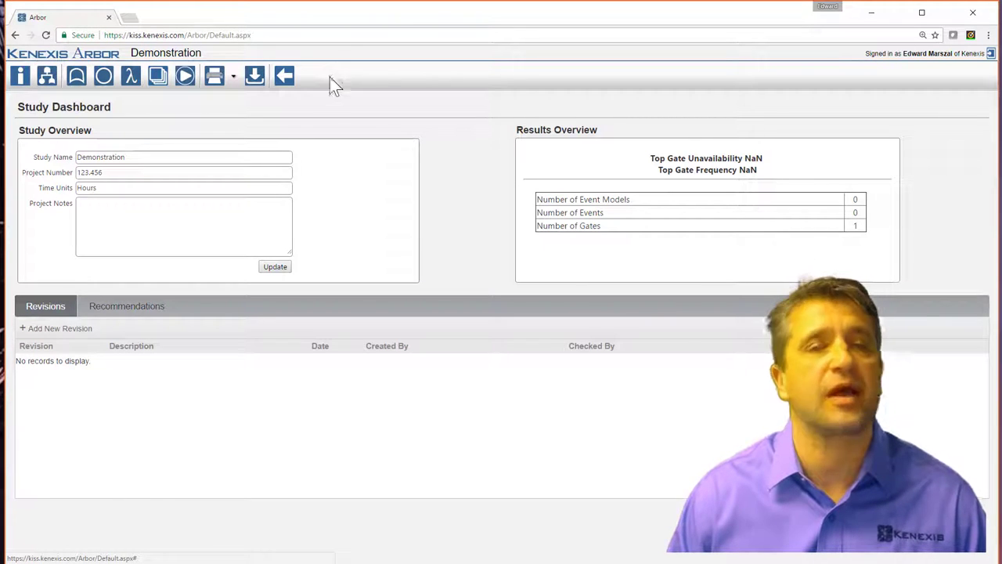
On the fault tree diagram, place EVENT 1 and GATE 1 under TOP GATE, then EVENT 2 and EVENT 3 under GATE 1.
{"action": "left_click", "coordinate": [47, 82]}
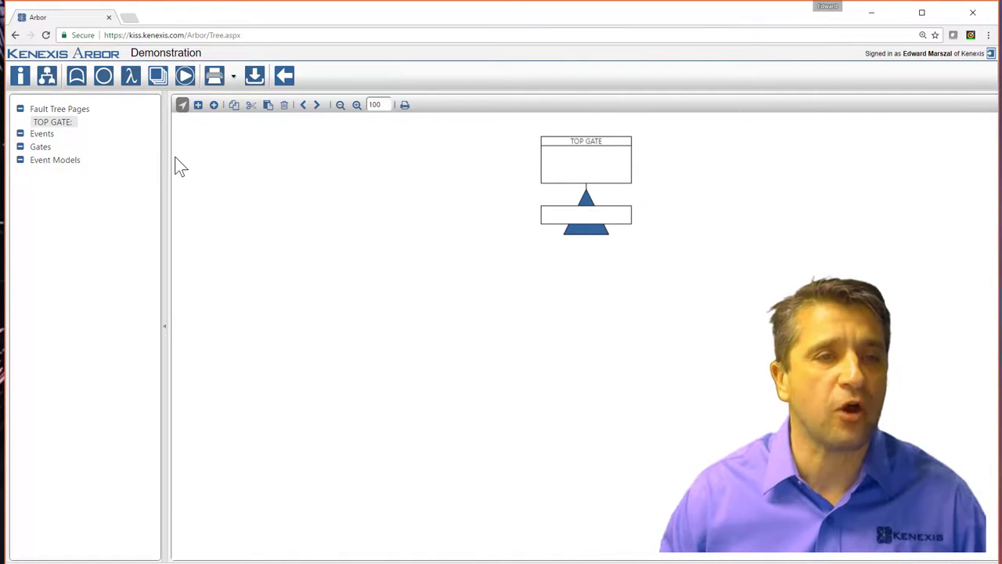
{"action": "left_click", "coordinate": [213, 107]}
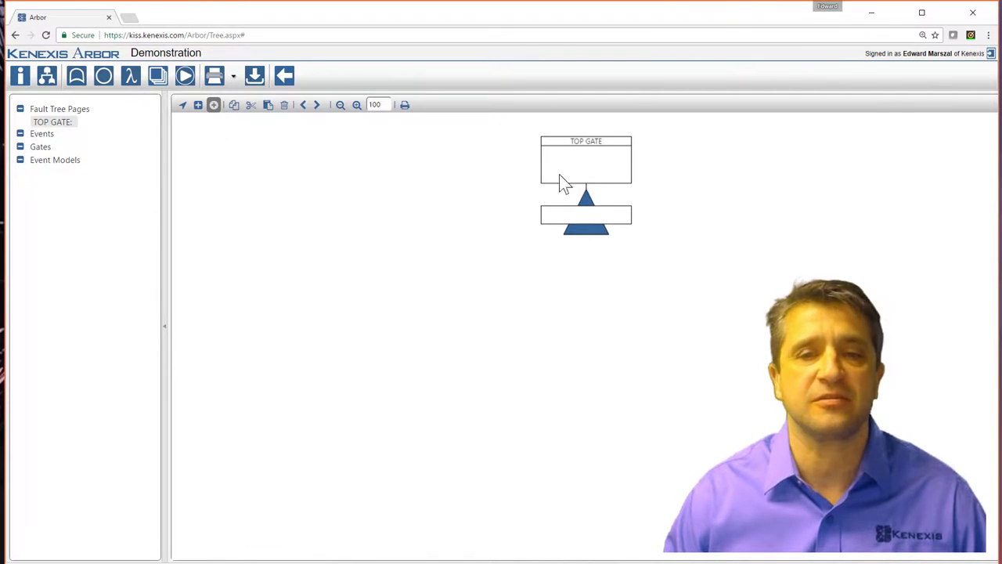
{"action": "left_click", "coordinate": [589, 230]}
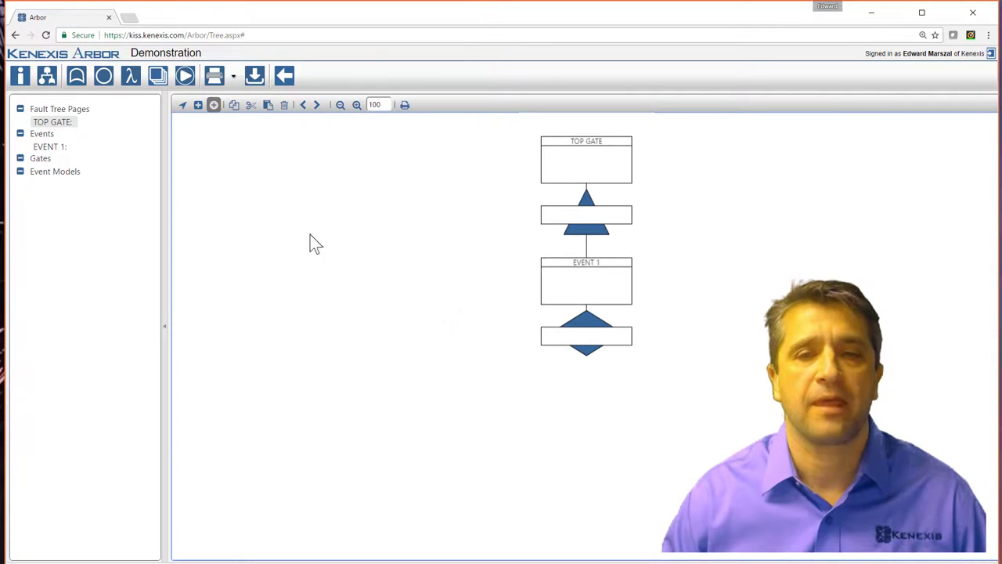
{"action": "left_click", "coordinate": [198, 105]}
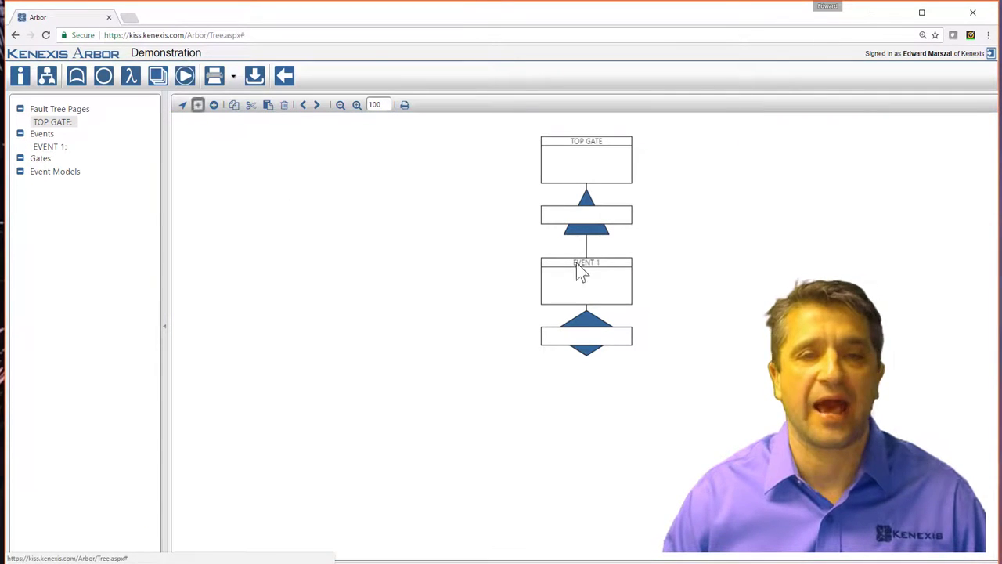
{"action": "left_click", "coordinate": [588, 171]}
{"action": "left_click", "coordinate": [213, 105]}
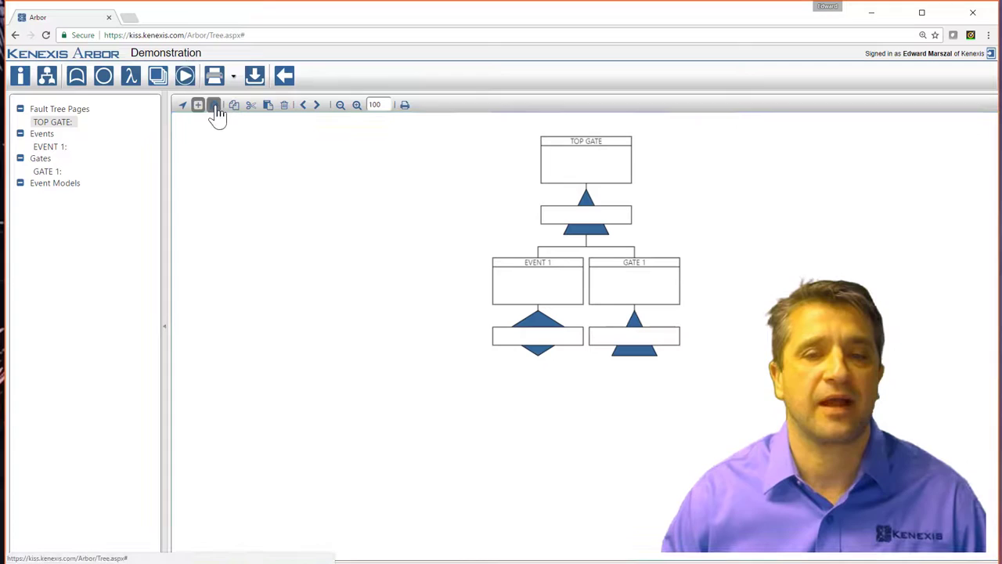
{"action": "left_click", "coordinate": [636, 291]}
{"action": "left_click", "coordinate": [636, 289]}
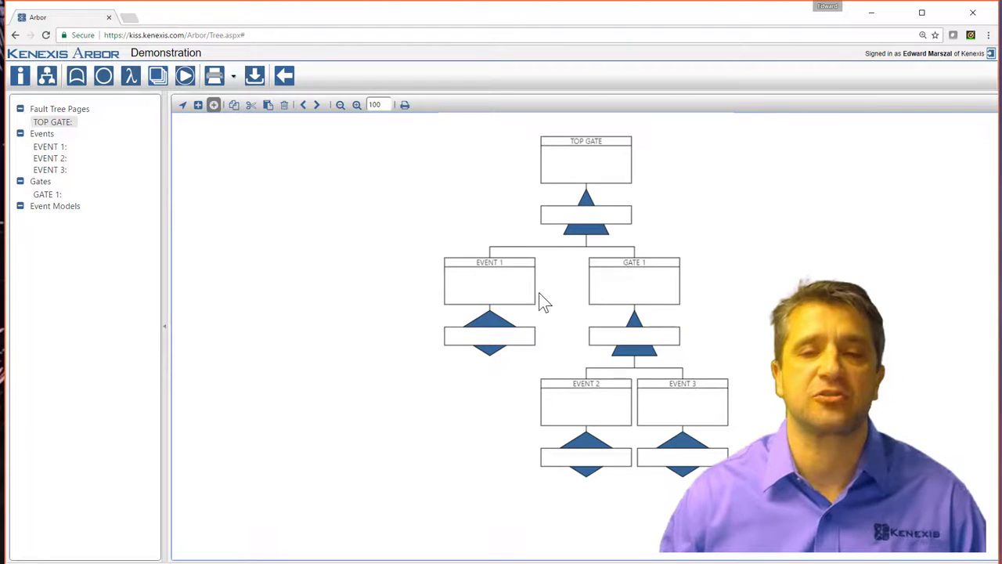
Give EVENT 1 the description 'Pressure Switch Fails on Demand'.
{"action": "double_click", "coordinate": [484, 290]}
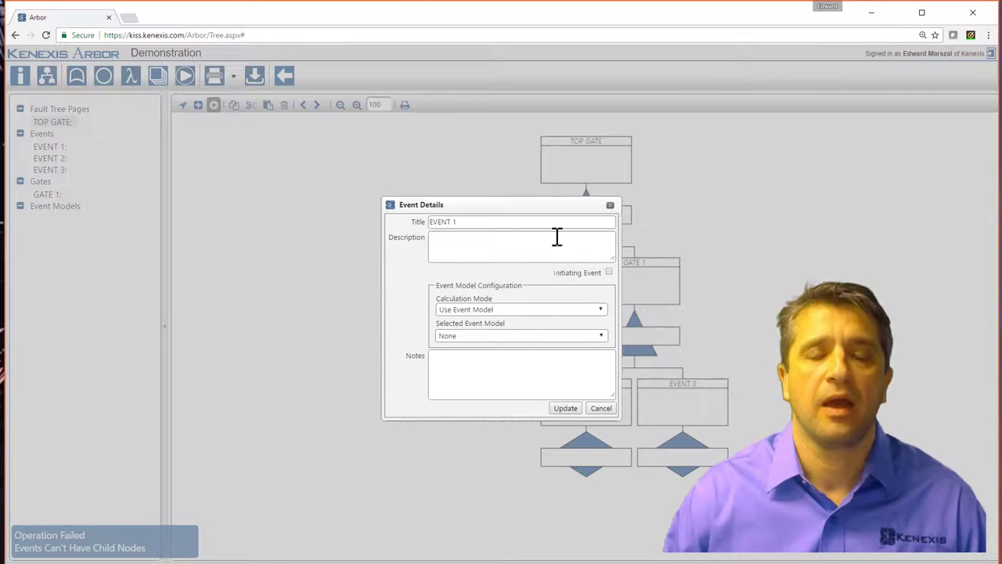
{"action": "left_click", "coordinate": [601, 409]}
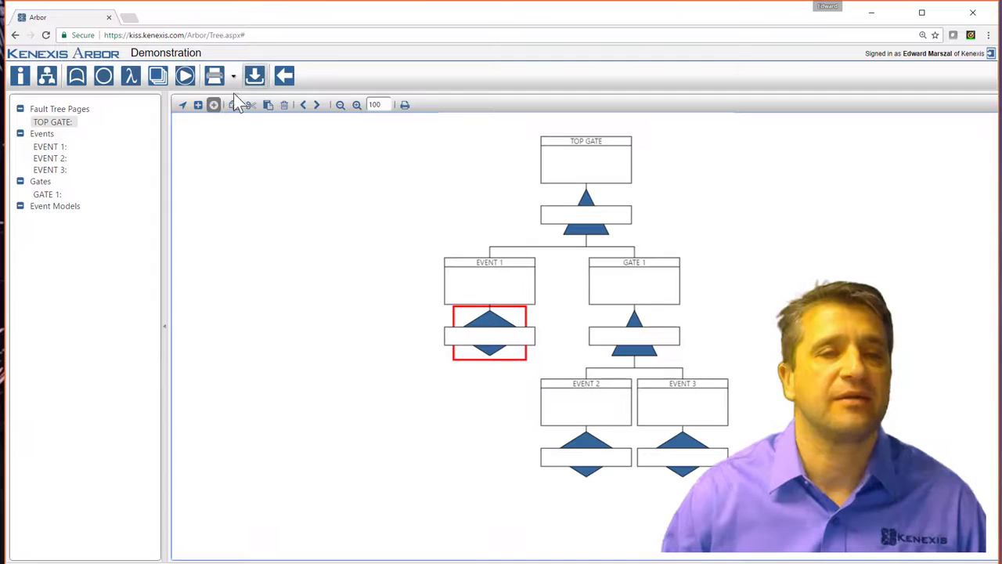
{"action": "left_click", "coordinate": [183, 108]}
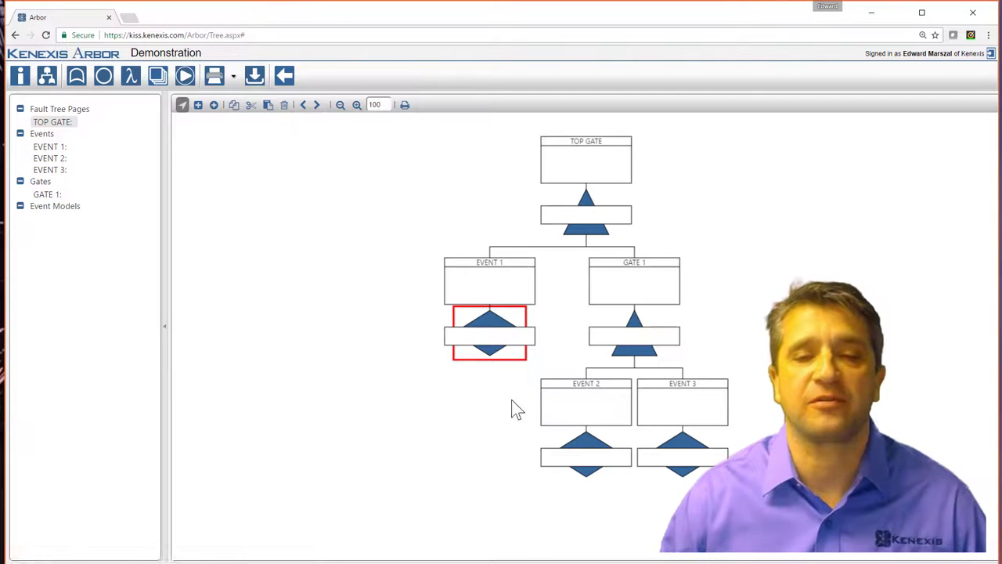
{"action": "double_click", "coordinate": [503, 336]}
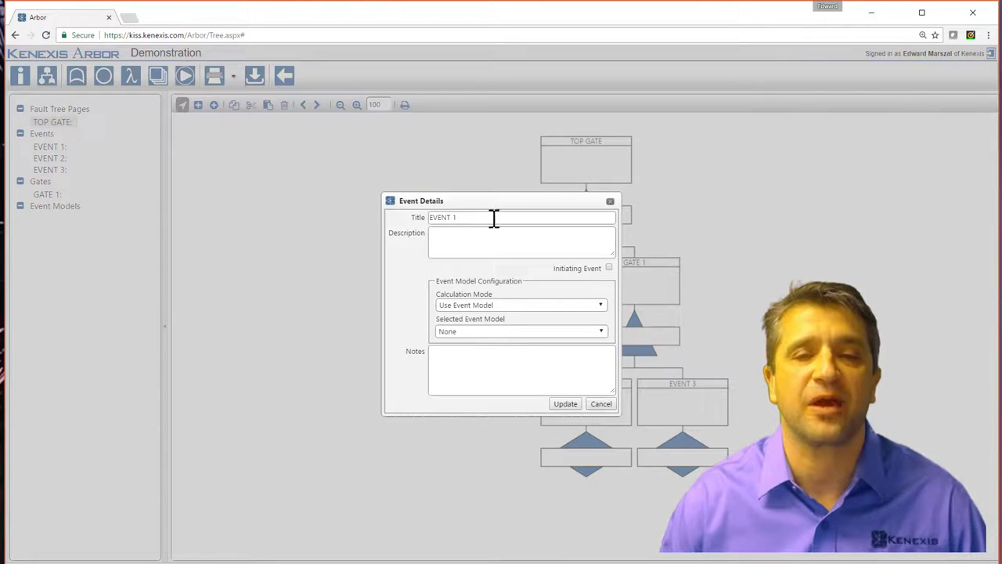
{"action": "left_click_drag", "start_coordinate": [497, 203], "coordinate": [321, 249]}
{"action": "left_click", "coordinate": [294, 288]}
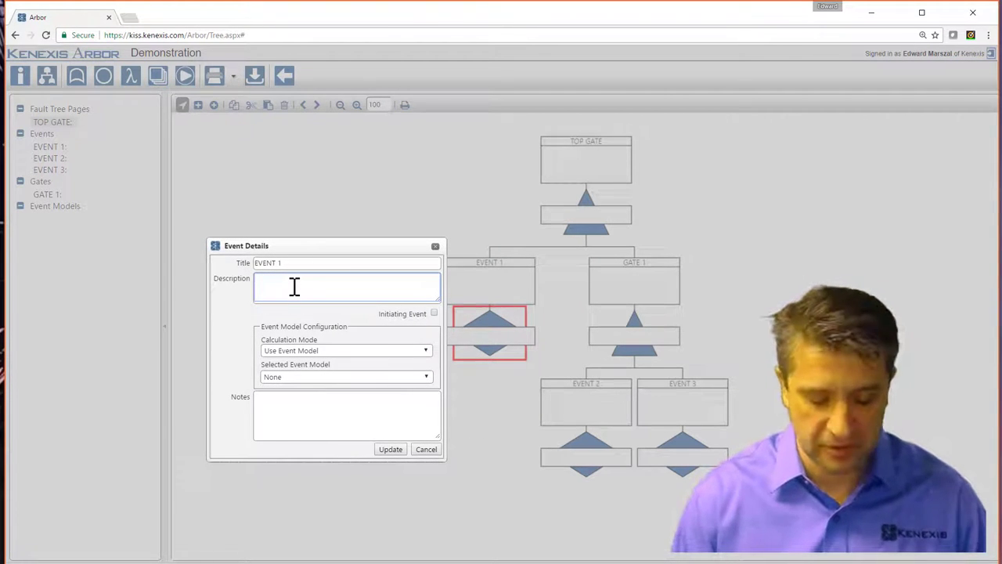
{"action": "type", "text": "Pressure S"}
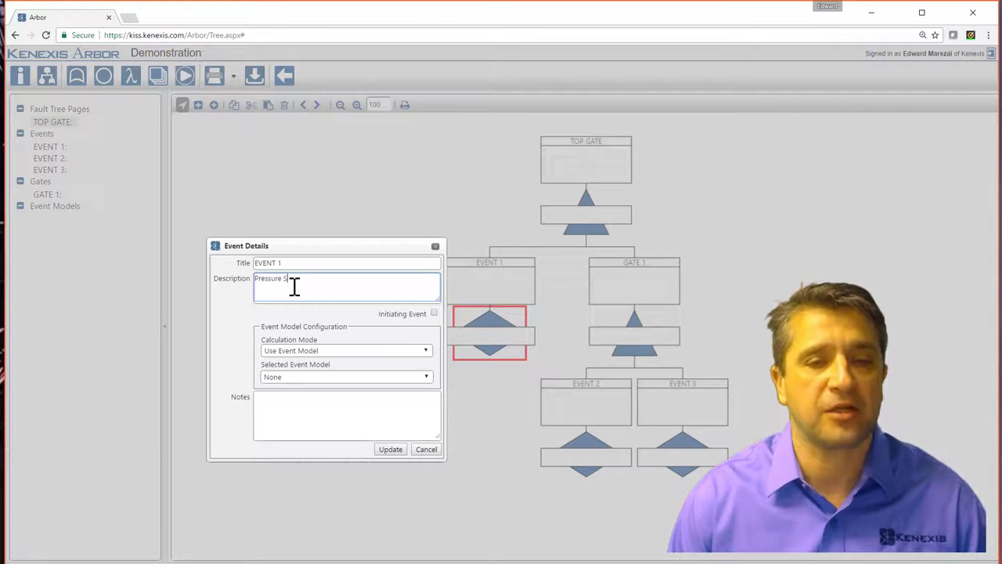
{"action": "type", "text": "entch Fail"}
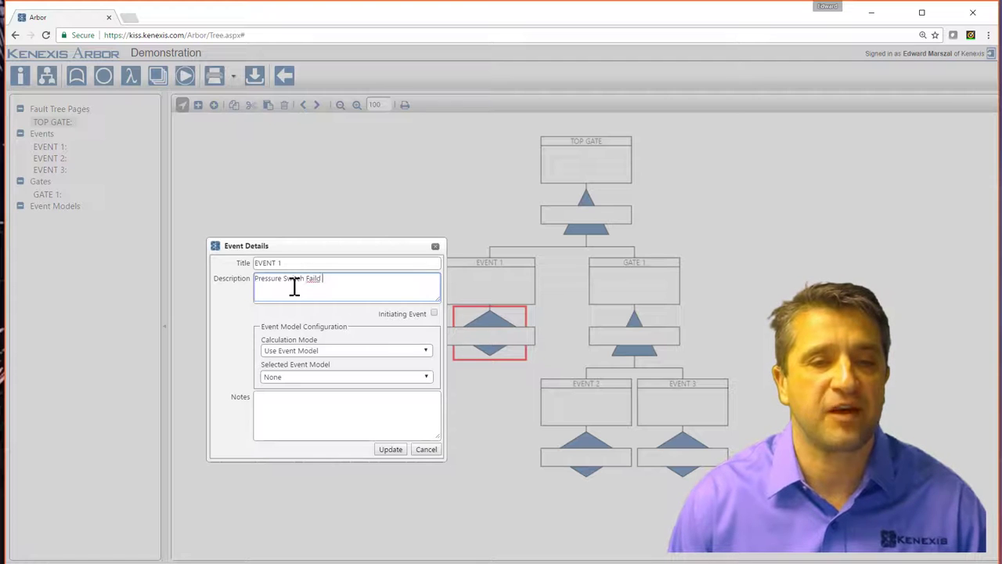
{"action": "type", "text": "s on Demand"}
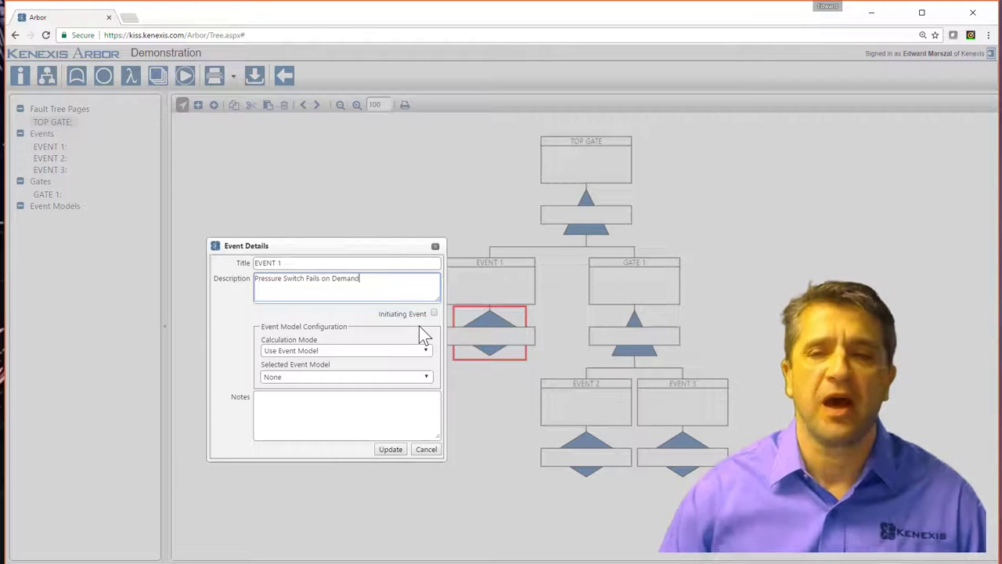
Keep EVENT 1 on Use Event Model with model None, and save it.
{"action": "left_click", "coordinate": [351, 352]}
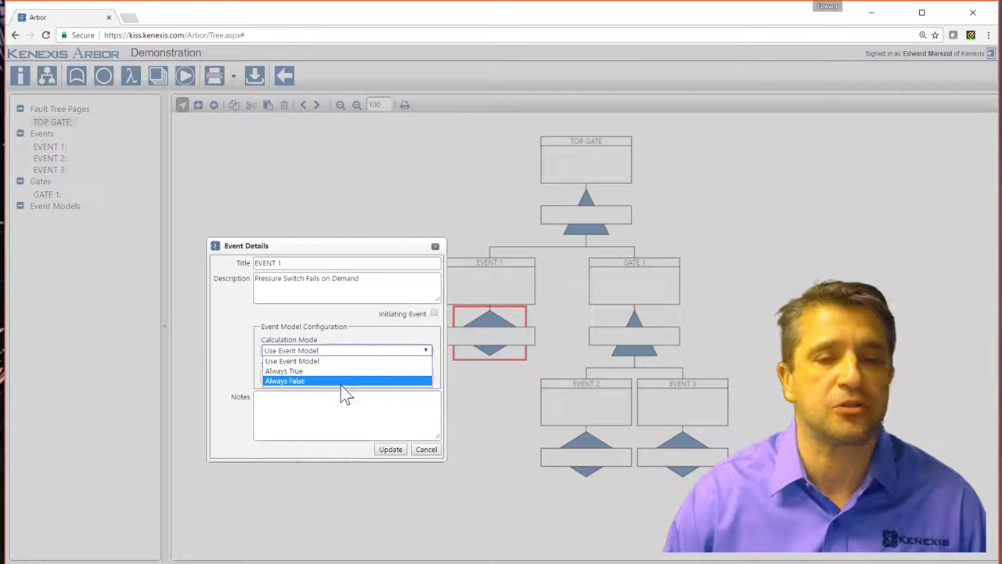
{"action": "left_click", "coordinate": [349, 370]}
{"action": "left_click", "coordinate": [349, 352]}
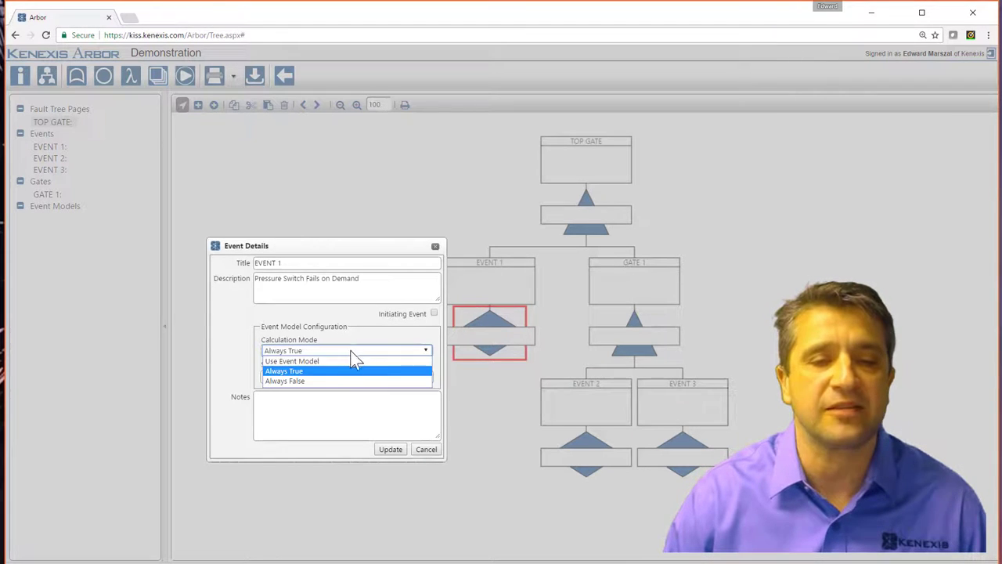
{"action": "left_click", "coordinate": [335, 363]}
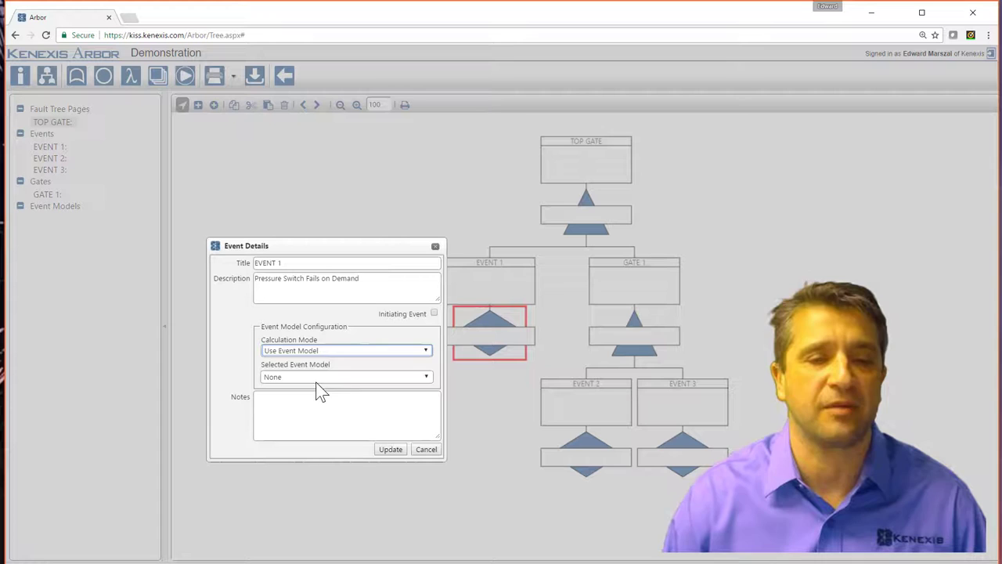
{"action": "left_click", "coordinate": [325, 378]}
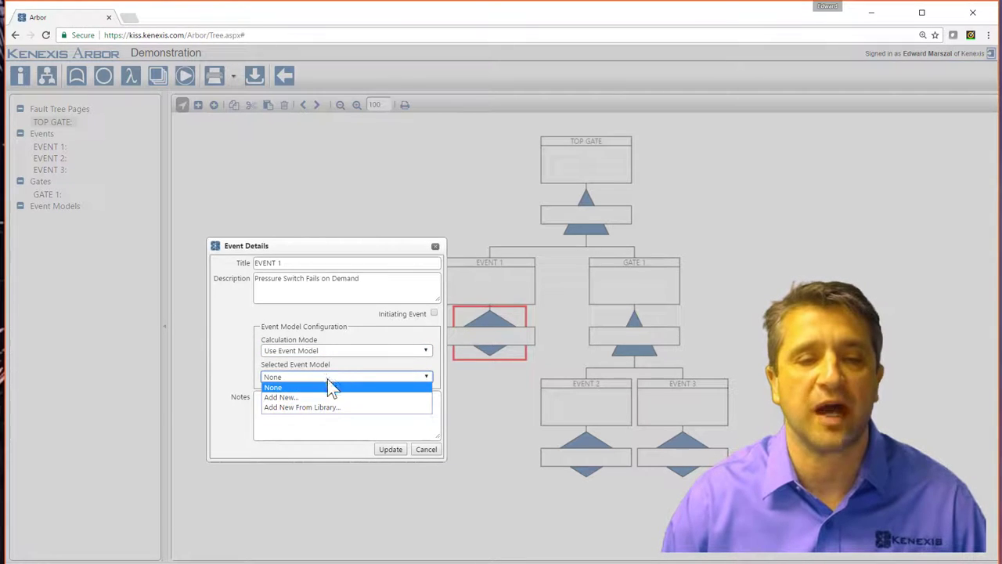
{"action": "left_click", "coordinate": [312, 425]}
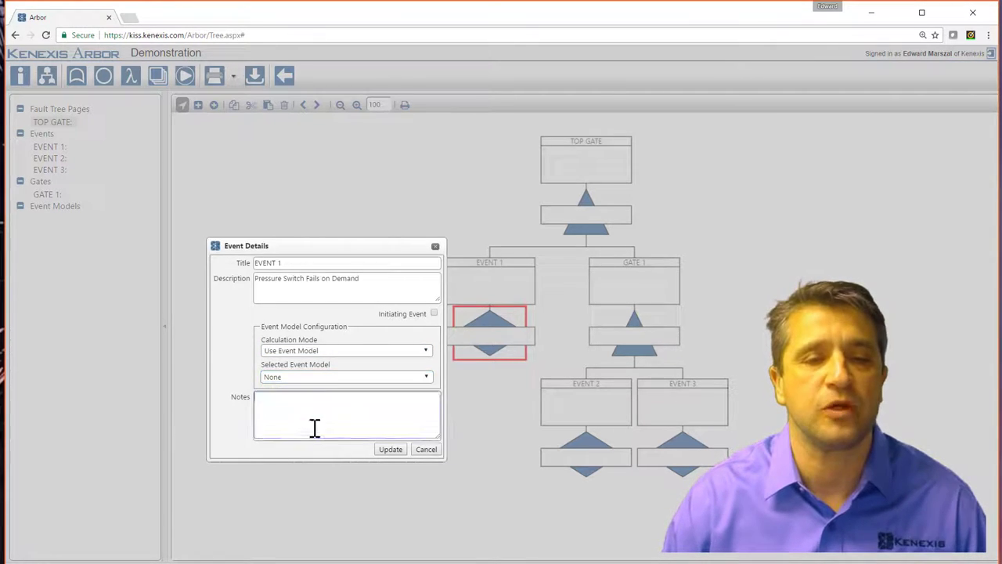
{"action": "left_click", "coordinate": [397, 453]}
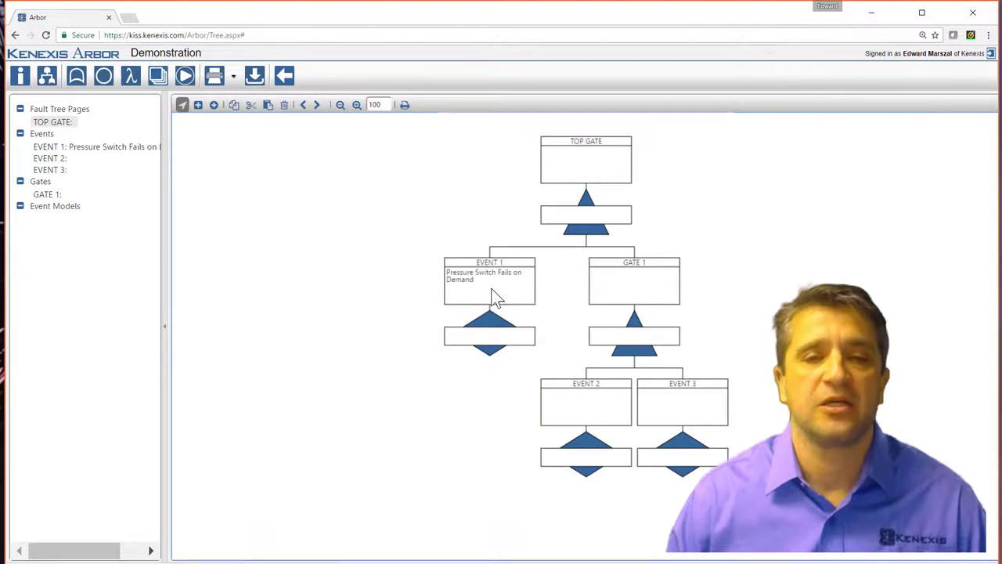
Make GATE 1 an Or gate described 'Final Element Subsystem Fails on Demand'.
{"action": "double_click", "coordinate": [643, 291]}
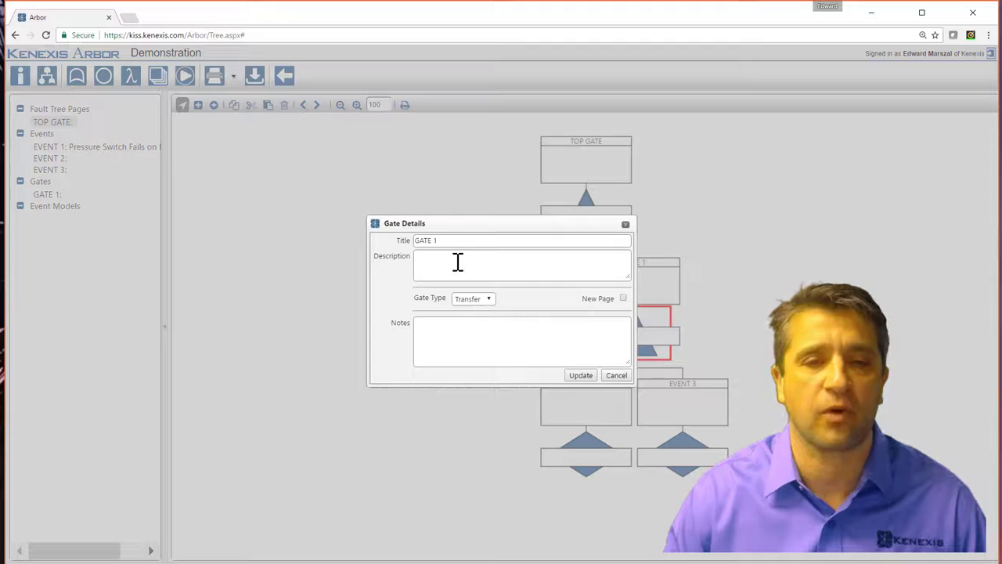
{"action": "left_click", "coordinate": [456, 261]}
{"action": "type", "text": "Final E"}
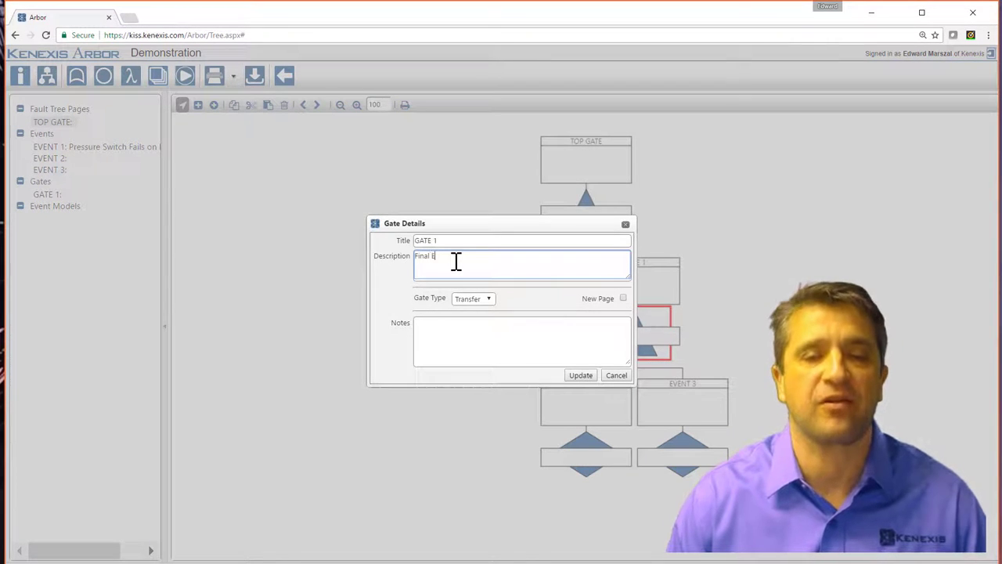
{"action": "type", "text": "lement Subsys"}
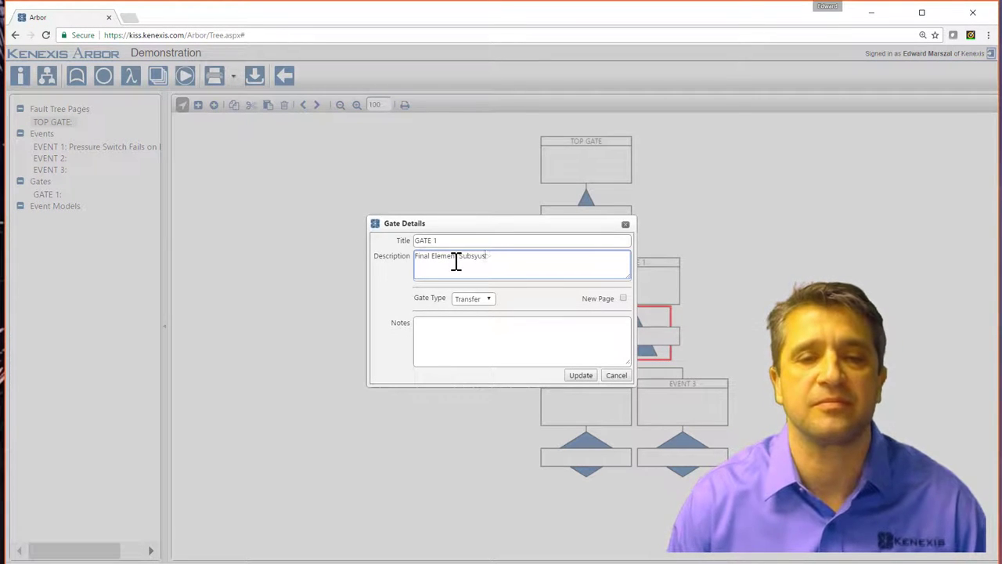
{"action": "type", "text": "tem Fails and"}
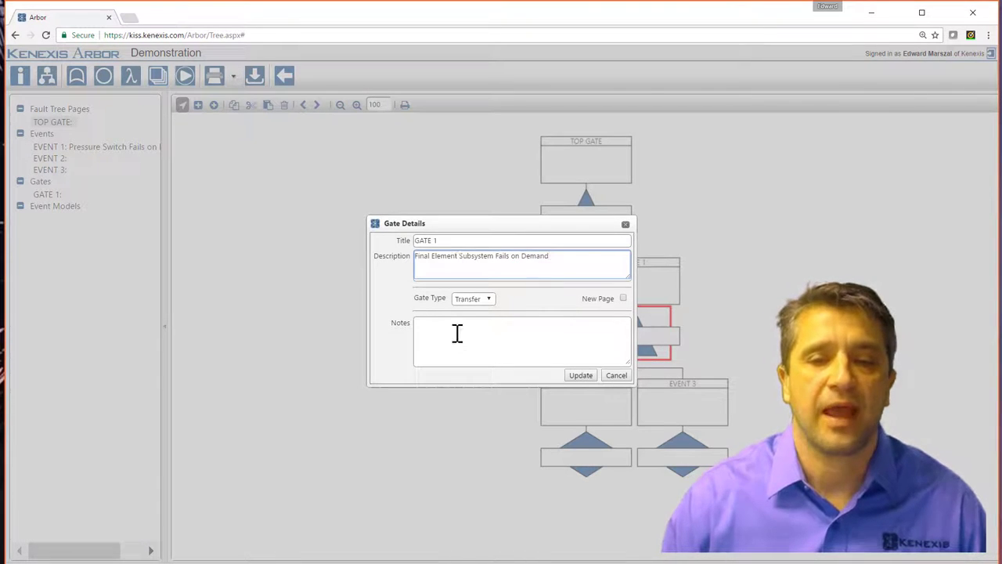
{"action": "left_click", "coordinate": [487, 301]}
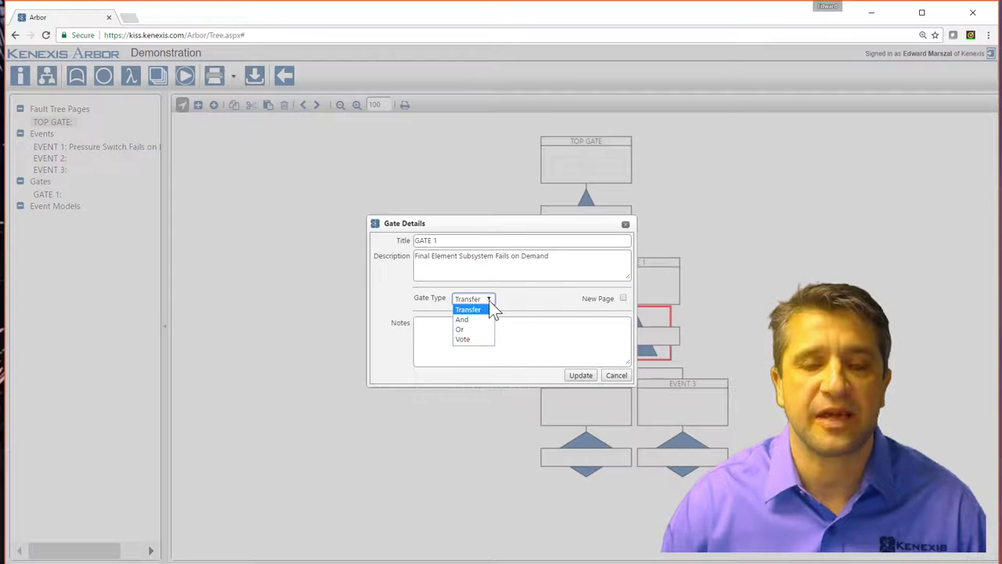
{"action": "left_click", "coordinate": [476, 331]}
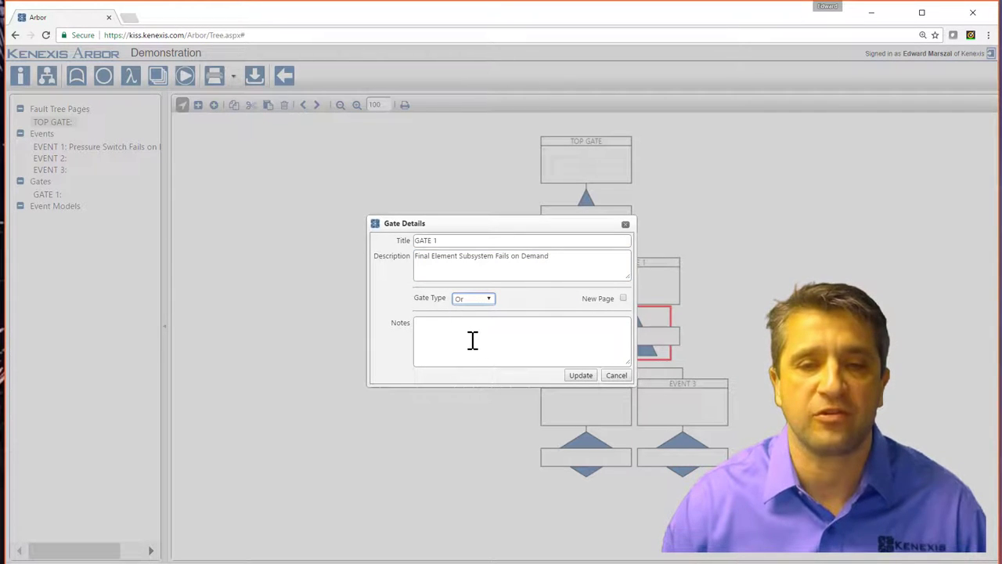
{"action": "left_click", "coordinate": [418, 343]}
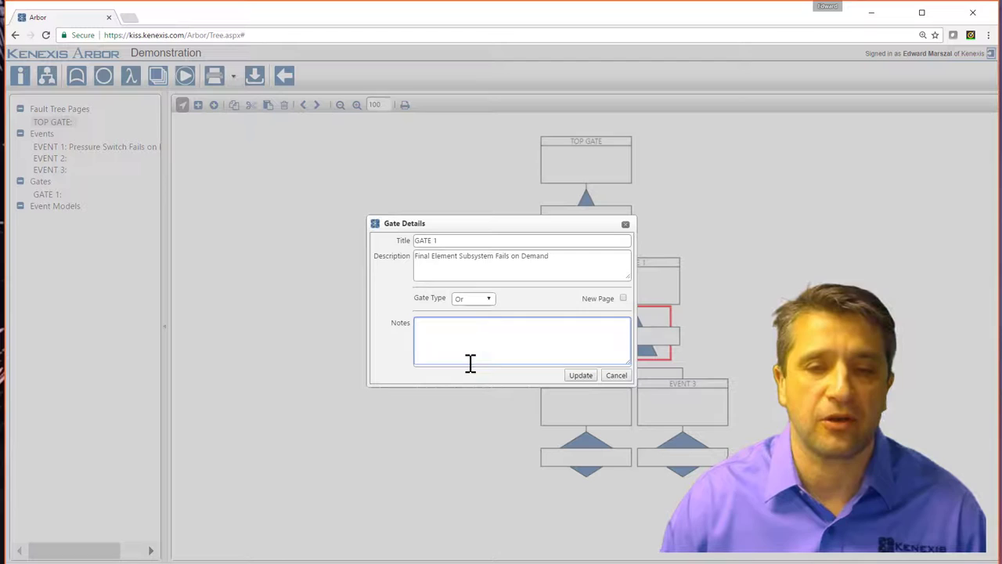
{"action": "left_click", "coordinate": [580, 374]}
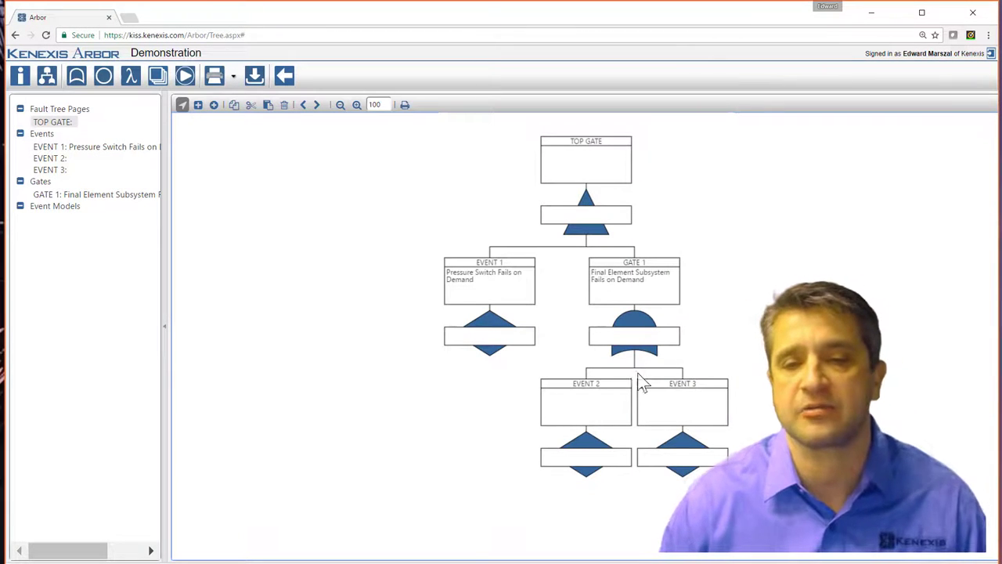
Give TOP GATE the description 'SIF Fail on Demand' and the Or gate type.
{"action": "left_click", "coordinate": [589, 173]}
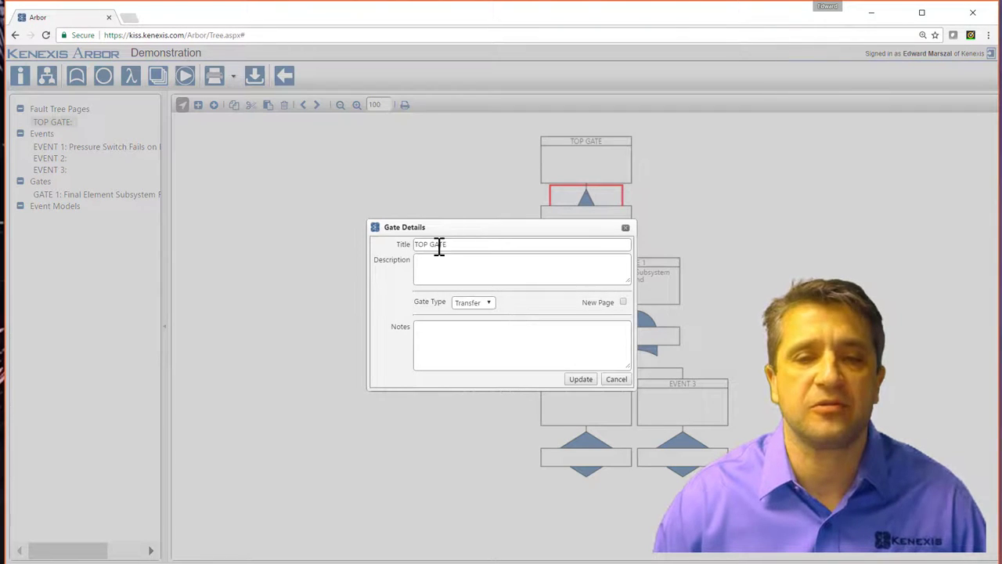
{"action": "left_click", "coordinate": [446, 264]}
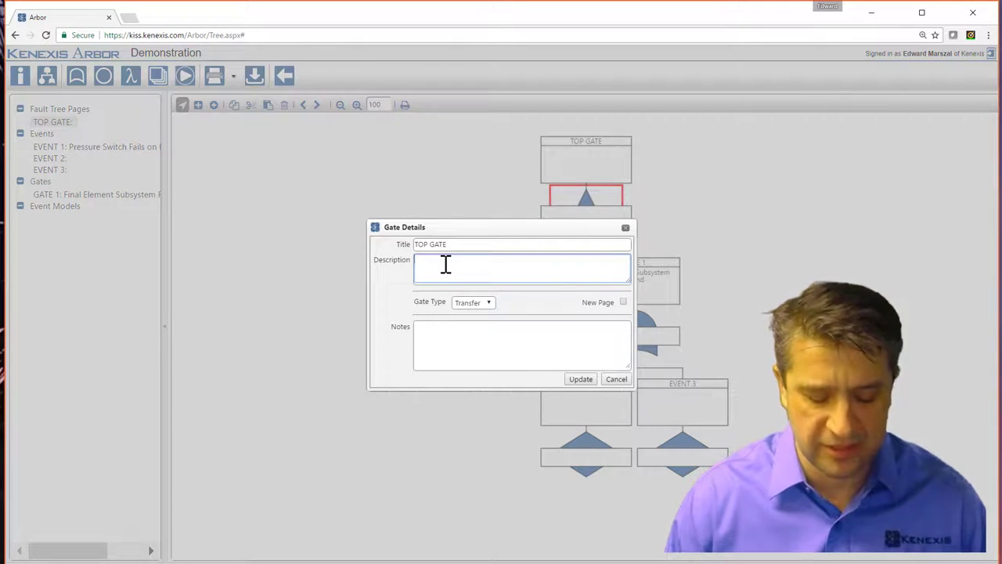
{"action": "type", "text": "SIF Fail"}
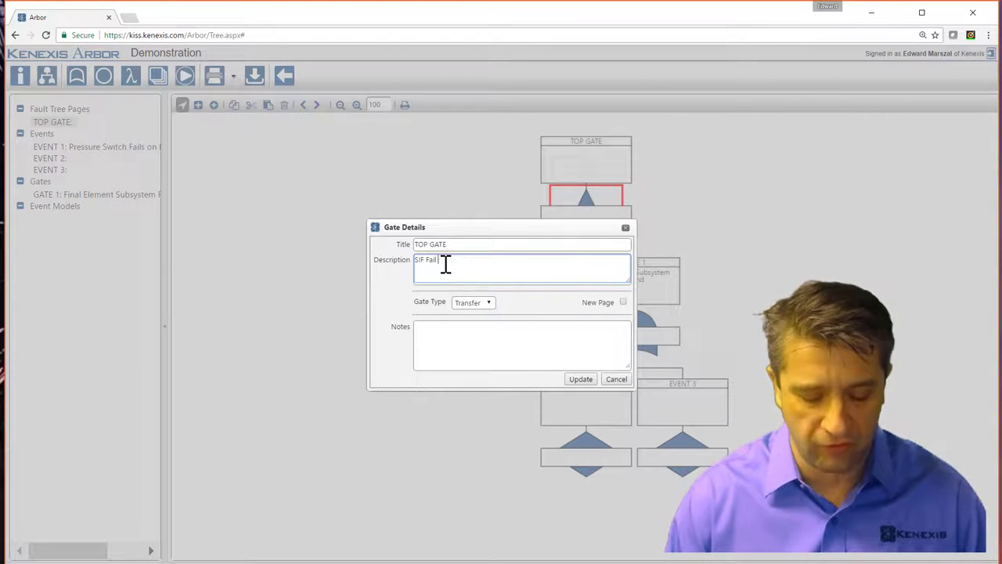
{"action": "type", "text": " on Demand"}
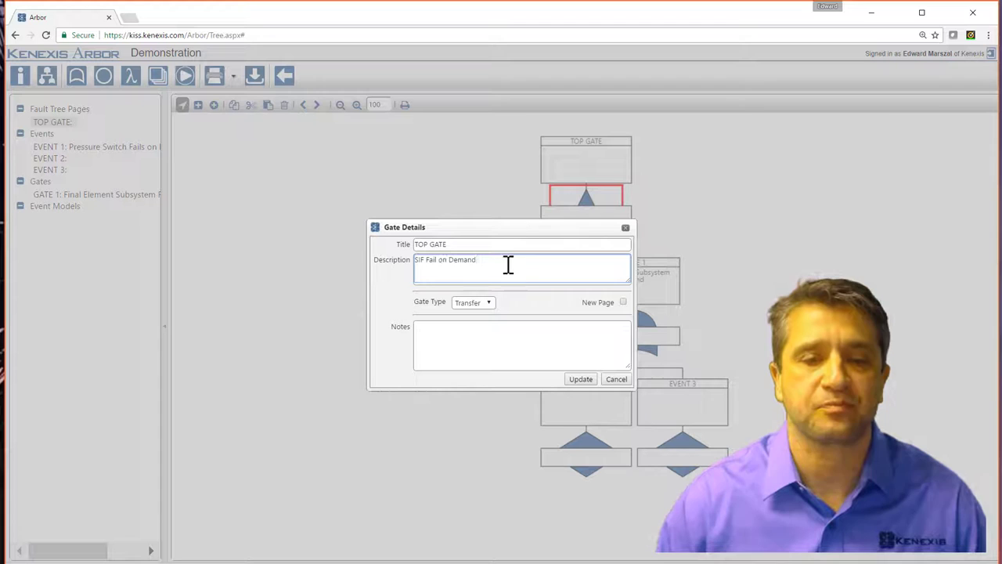
{"action": "left_click", "coordinate": [488, 303]}
{"action": "left_click", "coordinate": [470, 334]}
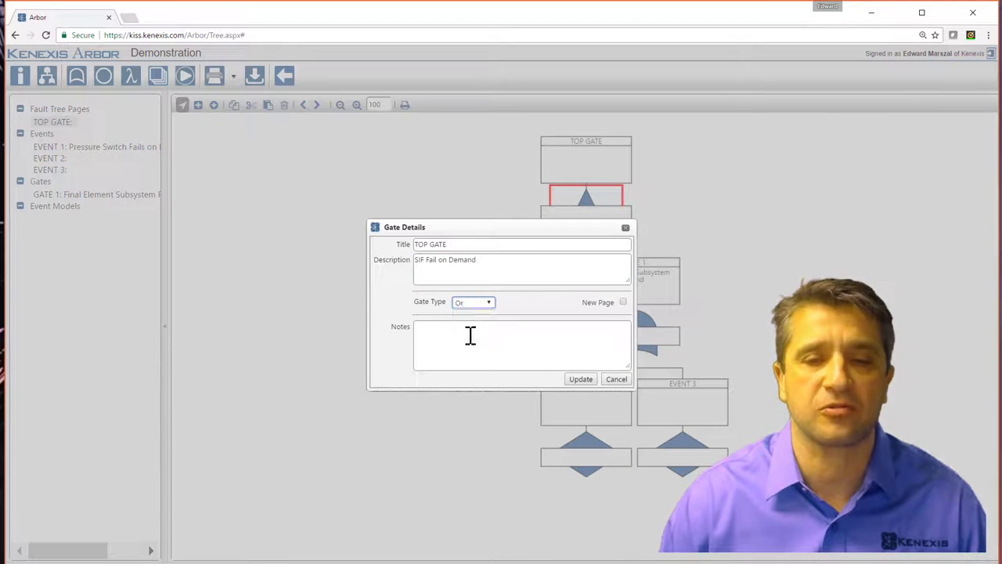
{"action": "left_click", "coordinate": [579, 379]}
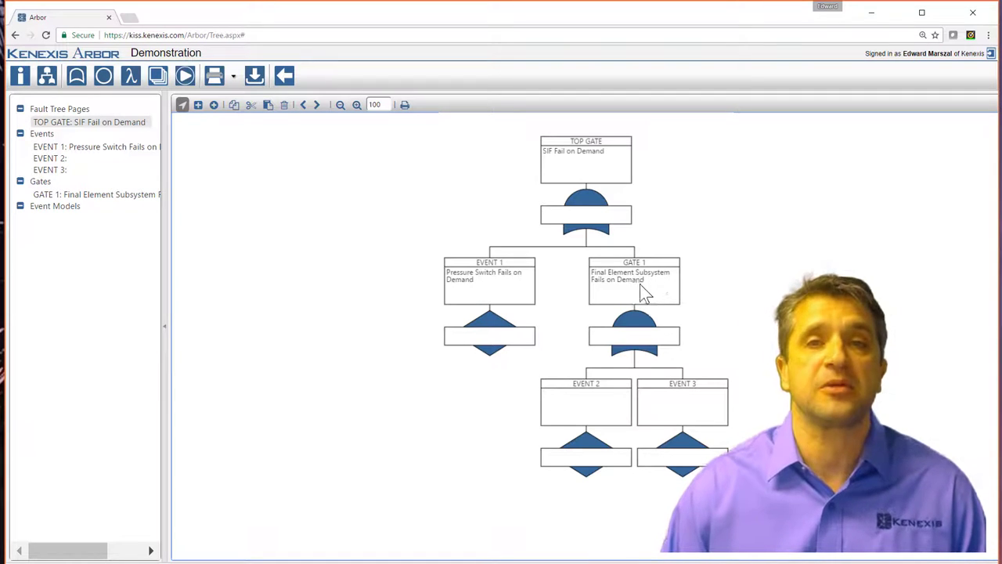
Describe EVENT 2 as 'Solenoid Valve Fails on Demand'.
{"action": "double_click", "coordinate": [598, 415]}
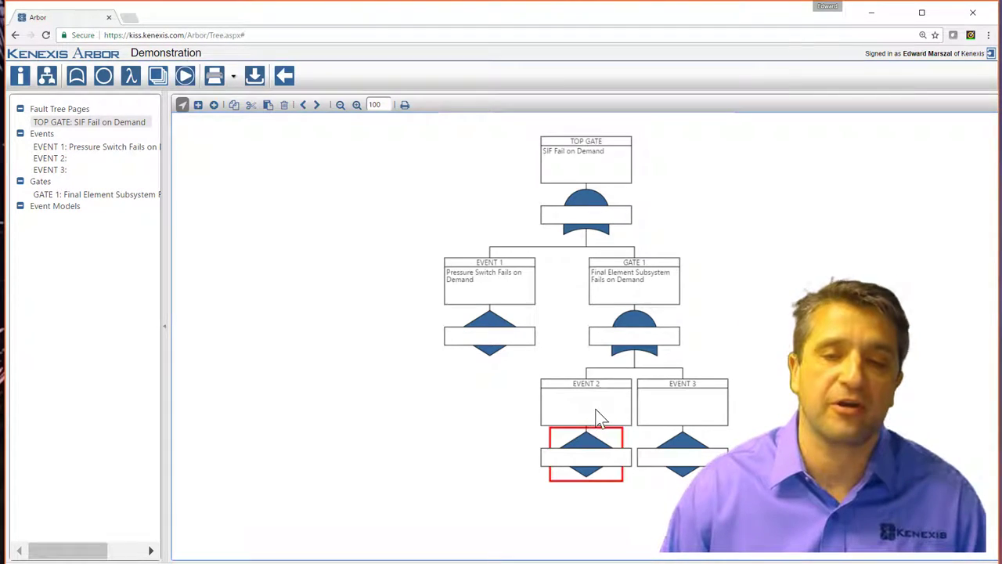
{"action": "left_click", "coordinate": [483, 245]}
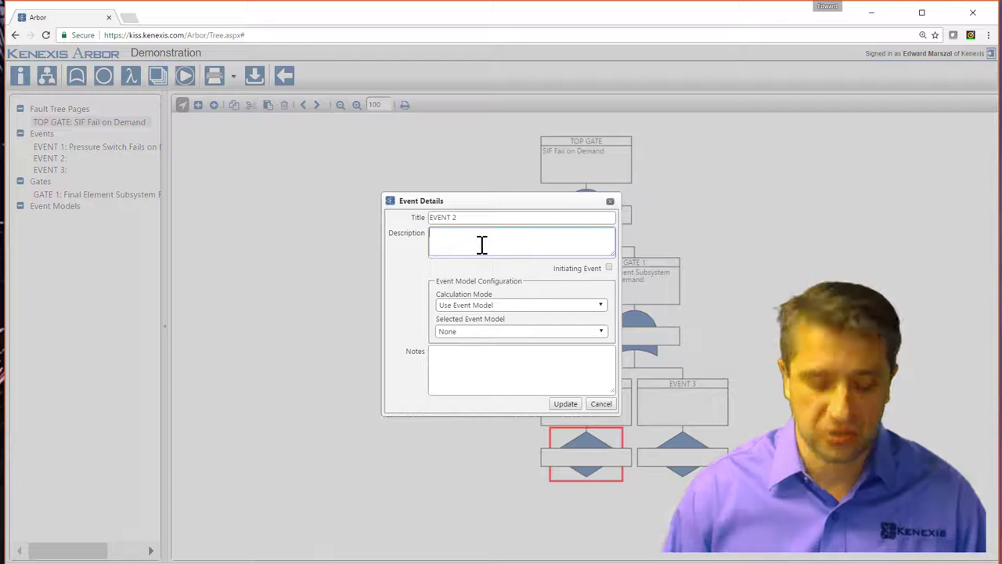
{"action": "type", "text": "Solenoid Valve Fails"}
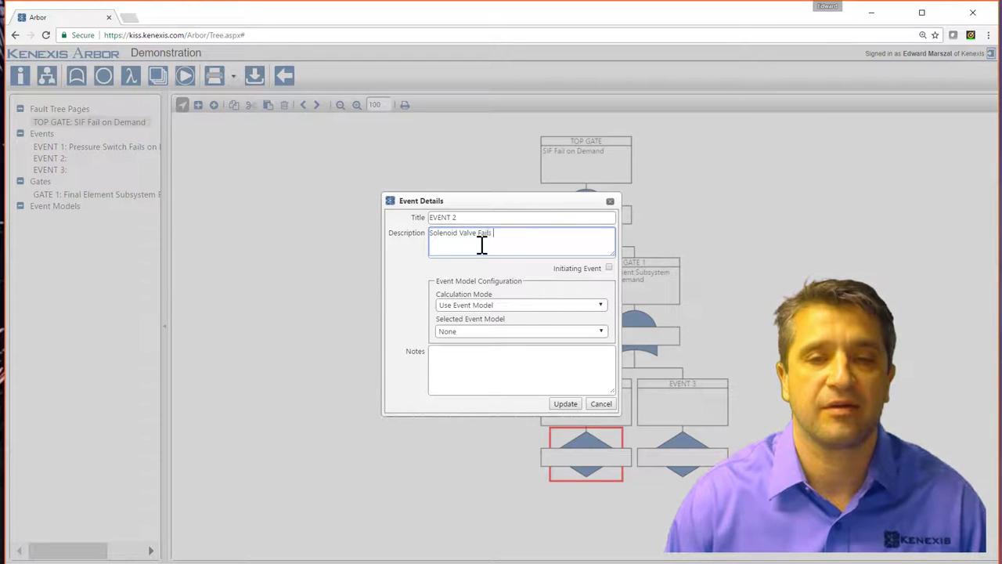
{"action": "type", "text": " on Demand"}
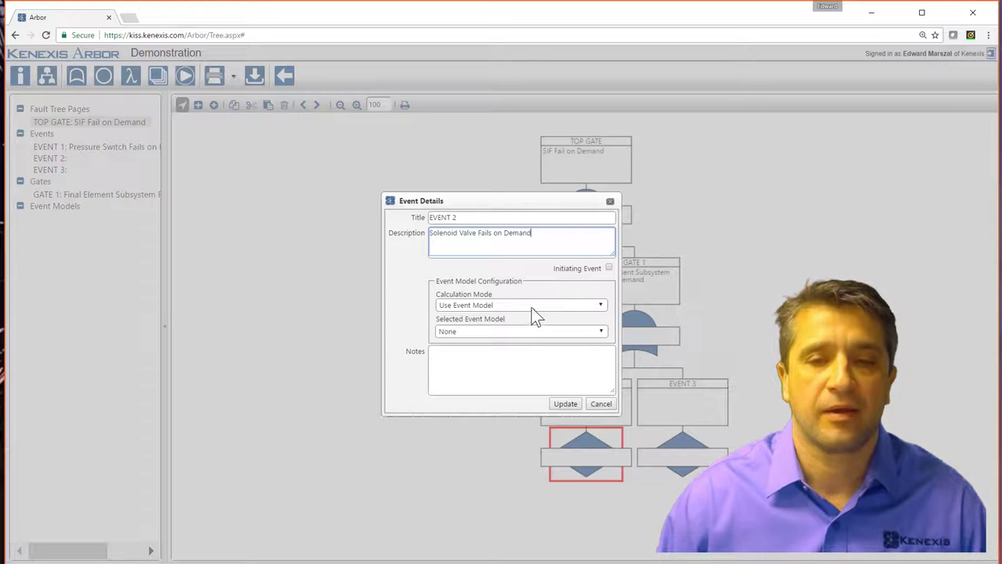
{"action": "left_click", "coordinate": [564, 404]}
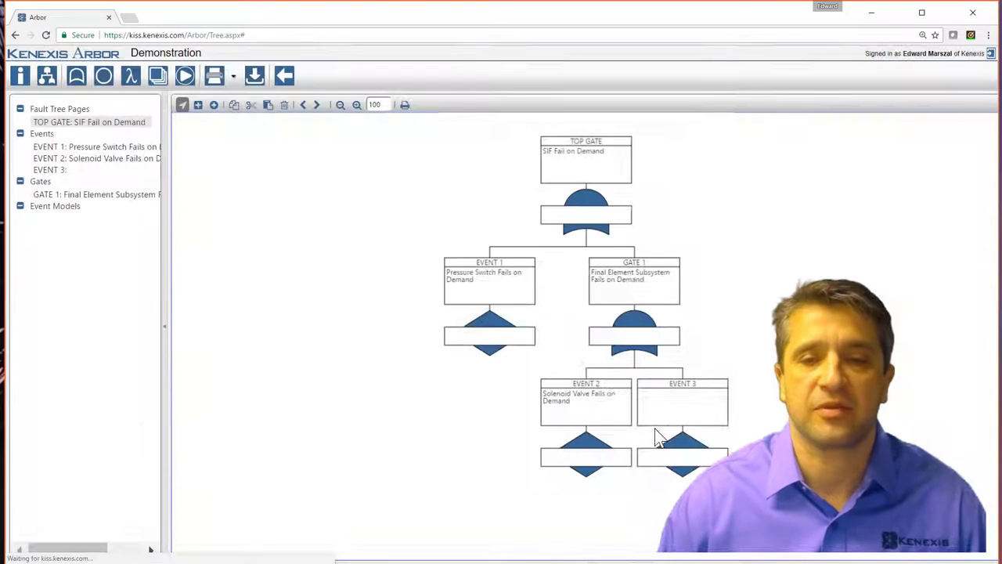
Describe EVENT 3 as 'Valve Assembly Fails on Demand'.
{"action": "double_click", "coordinate": [689, 422]}
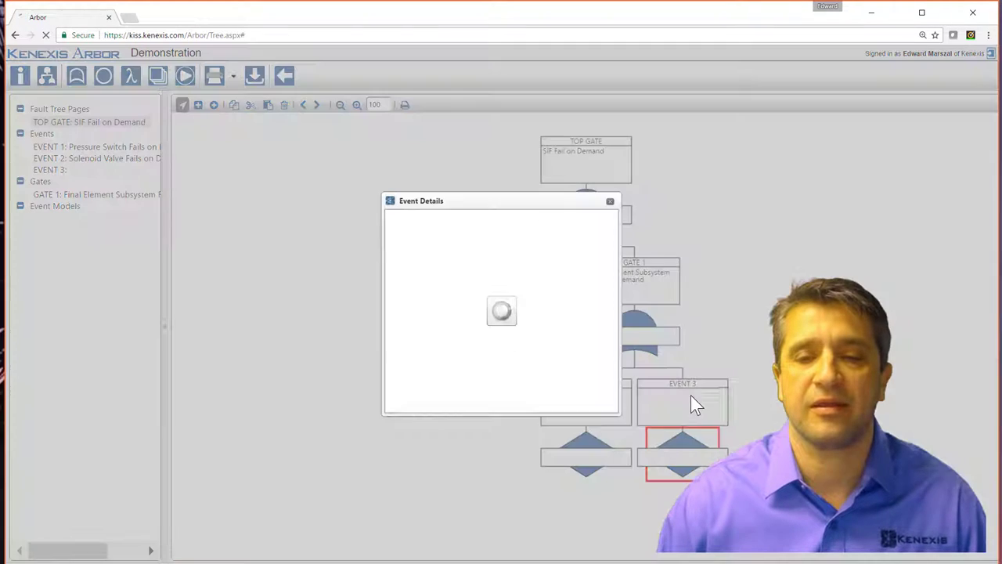
{"action": "left_click", "coordinate": [454, 244]}
{"action": "type", "text": "Vi"}
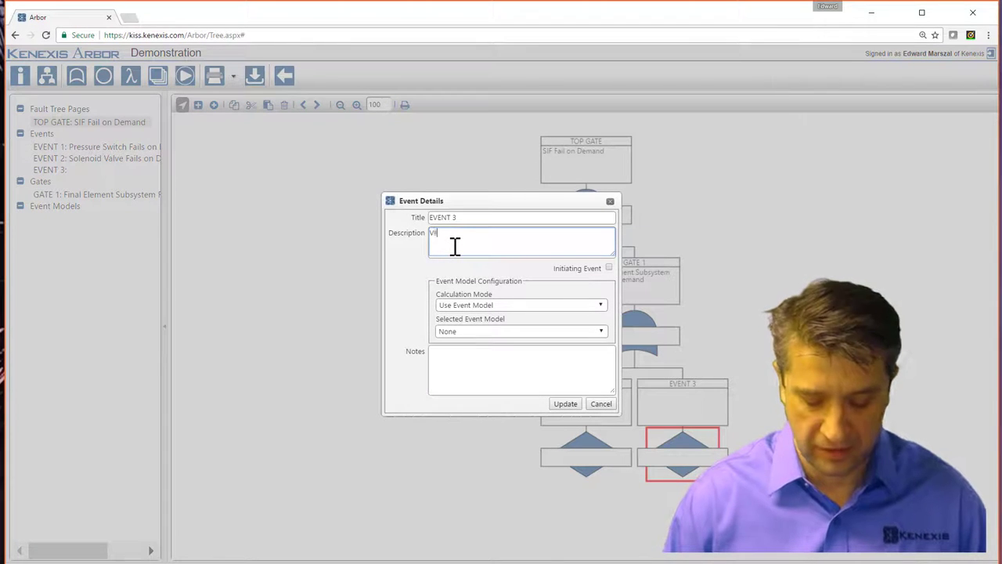
{"action": "type", "text": "lve Assembly "}
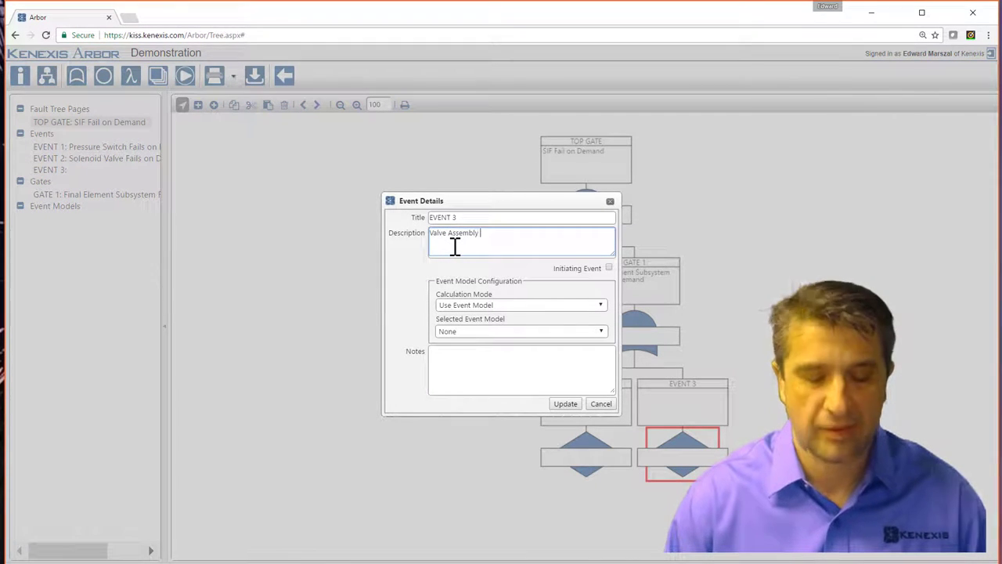
{"action": "type", "text": "Fails on Dema"}
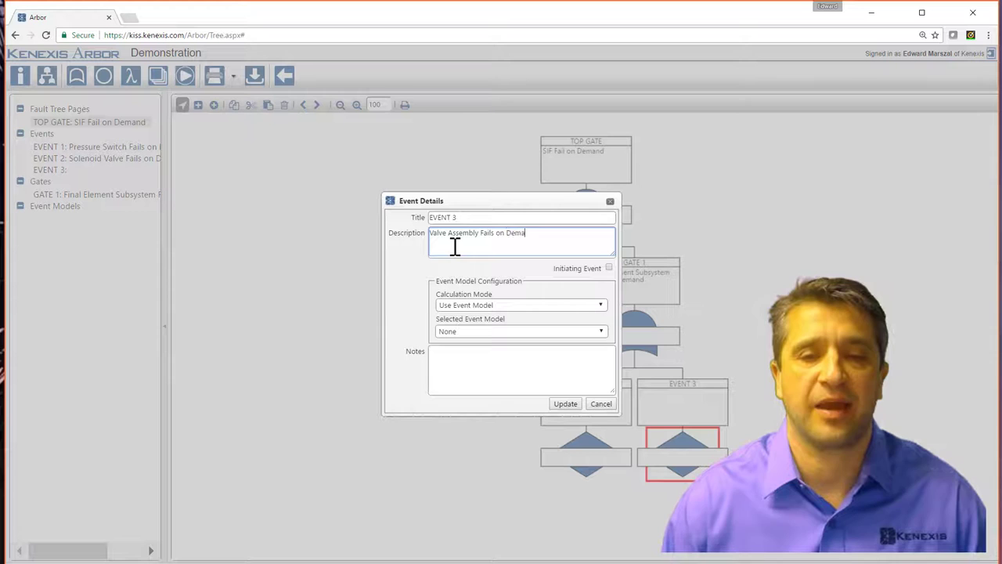
{"action": "type", "text": "nd"}
{"action": "left_click", "coordinate": [558, 401]}
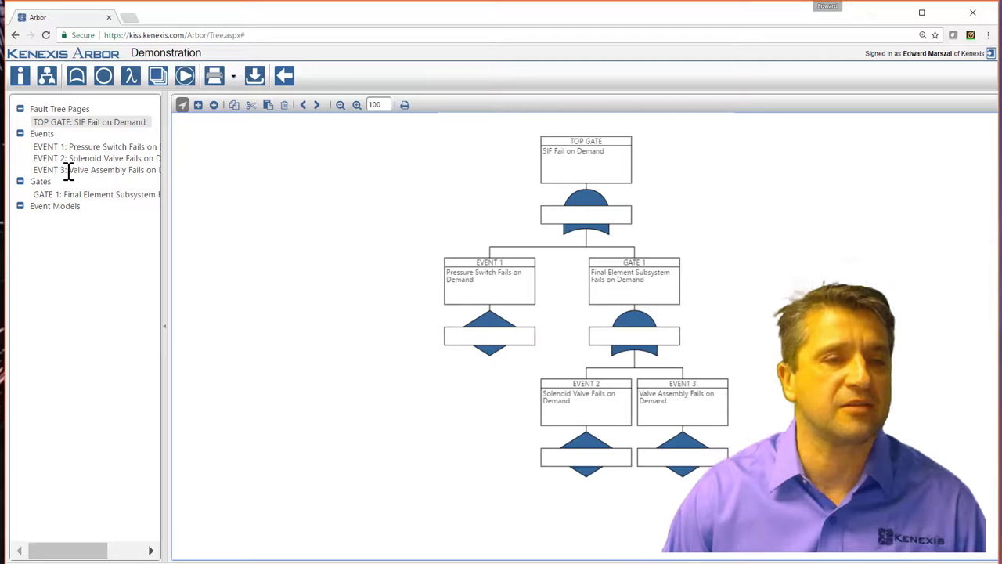
Review EVENT 1–3 and Fault Tree Pages in the navigation tree, collapsing and re-expanding Events and Gates.
{"action": "left_click", "coordinate": [72, 147]}
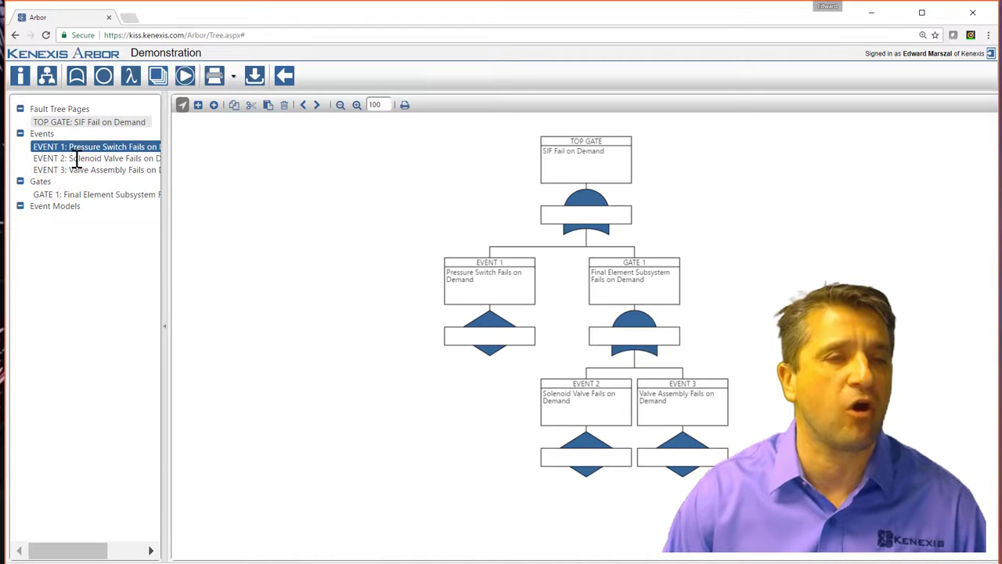
{"action": "left_click", "coordinate": [75, 158]}
{"action": "left_click", "coordinate": [81, 171]}
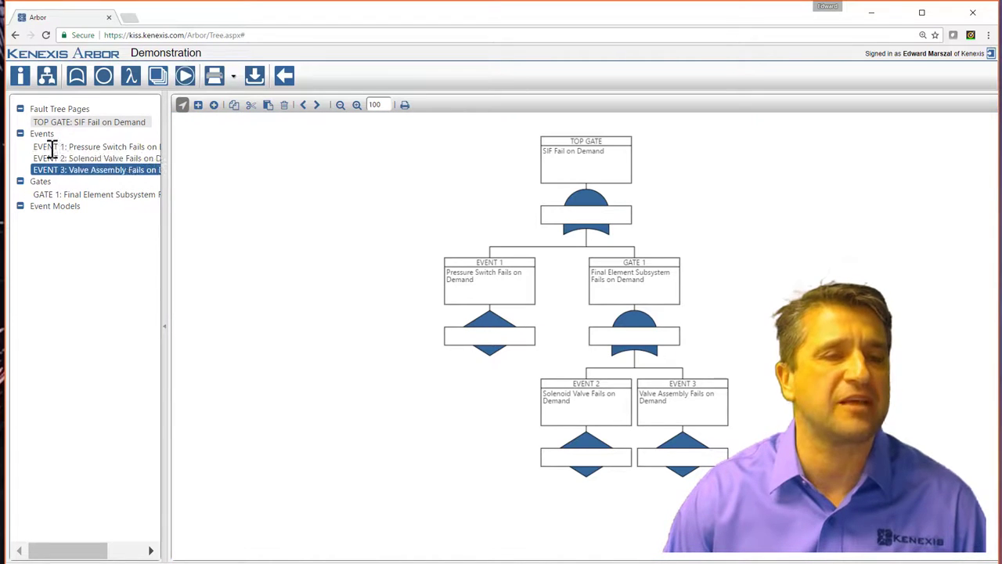
{"action": "left_click", "coordinate": [59, 110]}
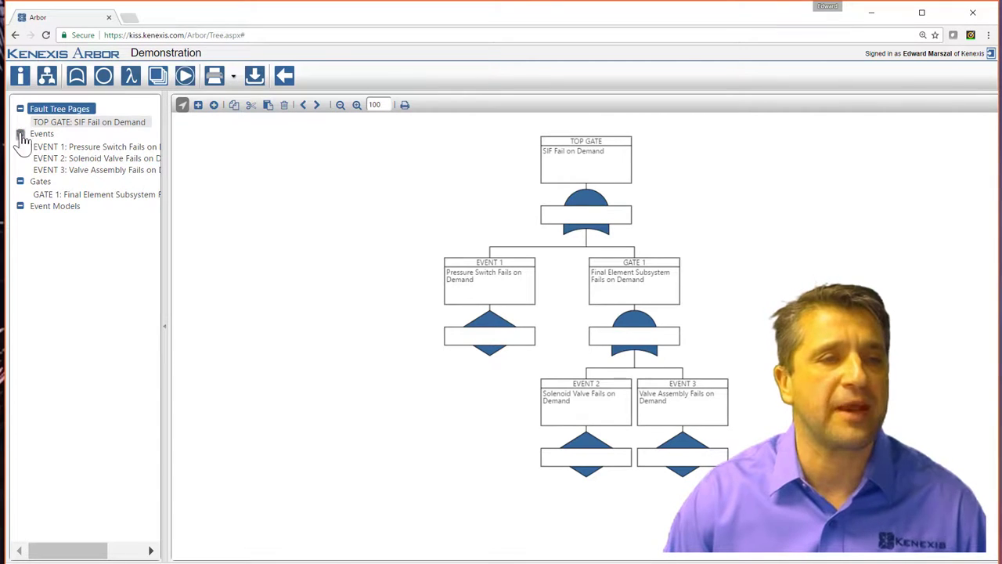
{"action": "left_click", "coordinate": [20, 134]}
{"action": "left_click", "coordinate": [20, 134]}
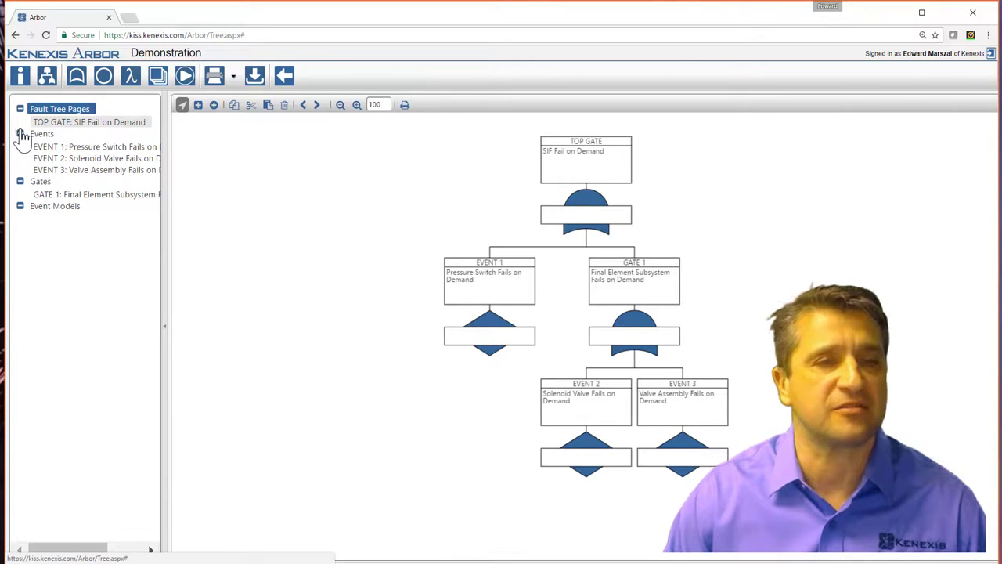
{"action": "left_click", "coordinate": [20, 182]}
{"action": "left_click", "coordinate": [20, 182]}
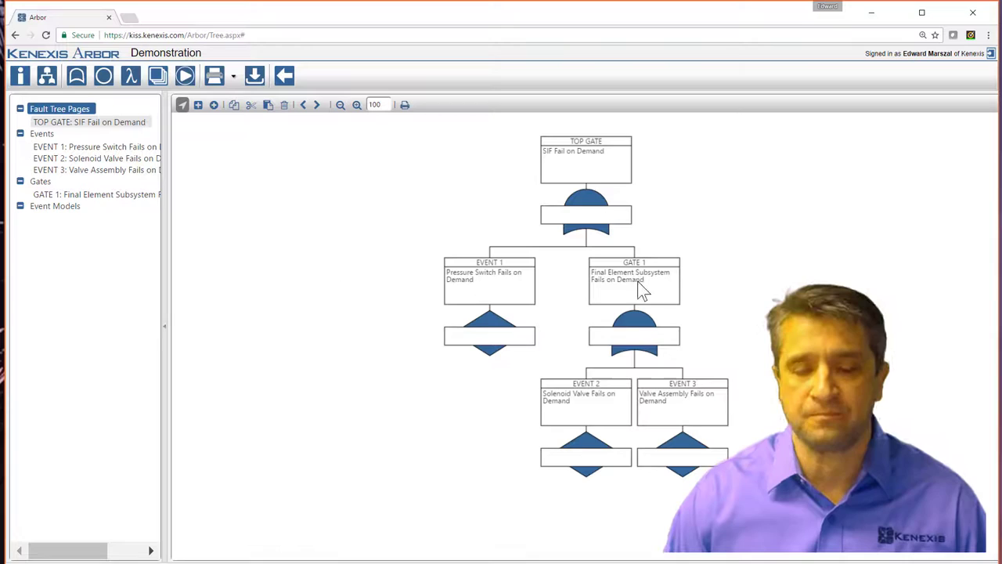
For EVENT 1, add a new event model titled and described 'Custom Pressure Switch'.
{"action": "double_click", "coordinate": [484, 295]}
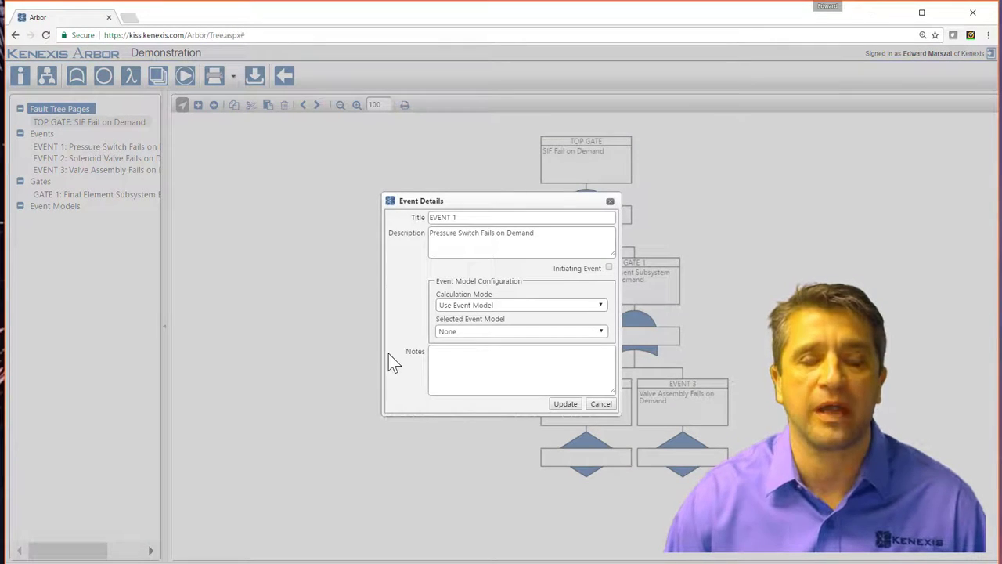
{"action": "left_click", "coordinate": [509, 332]}
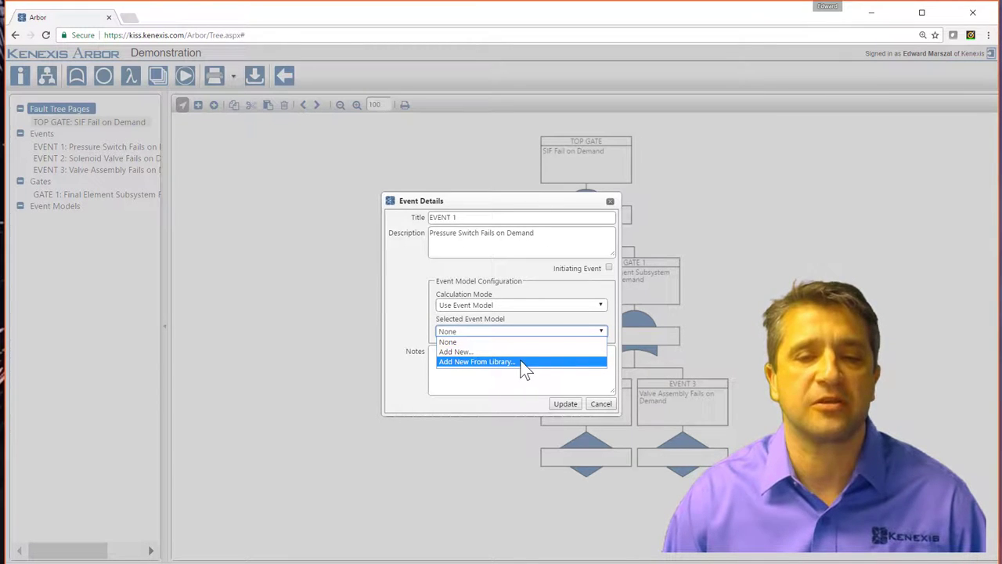
{"action": "left_click", "coordinate": [516, 352]}
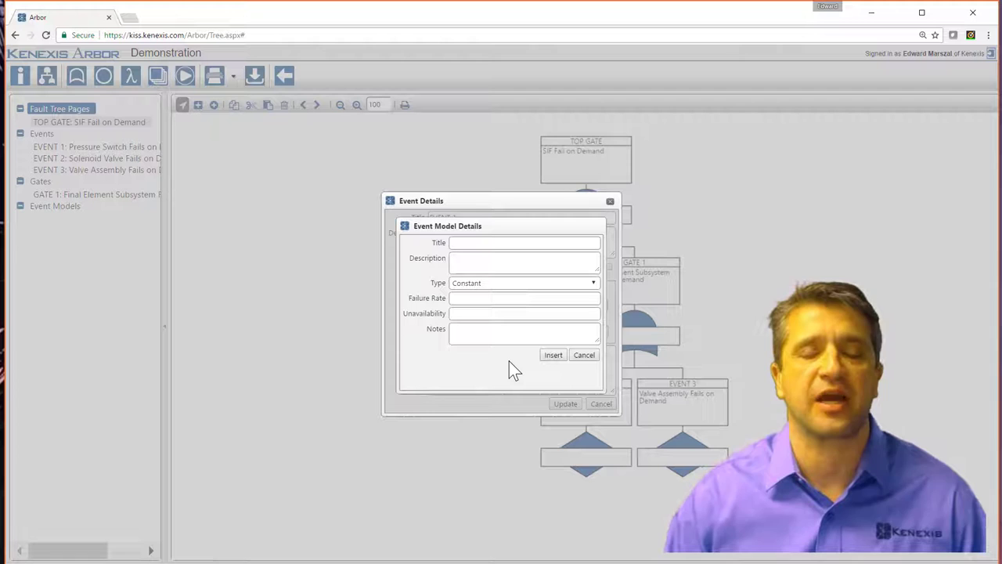
{"action": "left_click", "coordinate": [558, 243]}
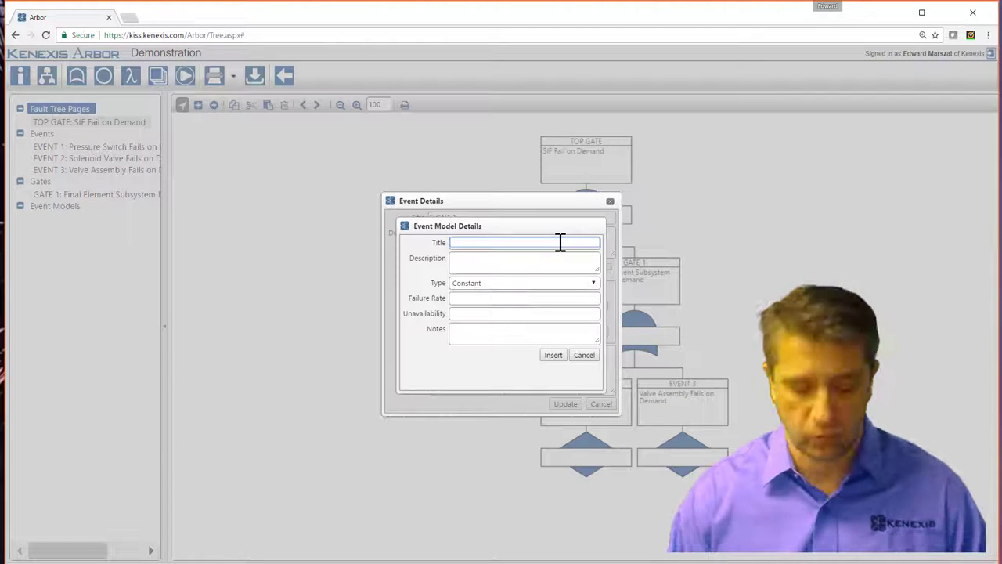
{"action": "type", "text": "Pressure Switch"}
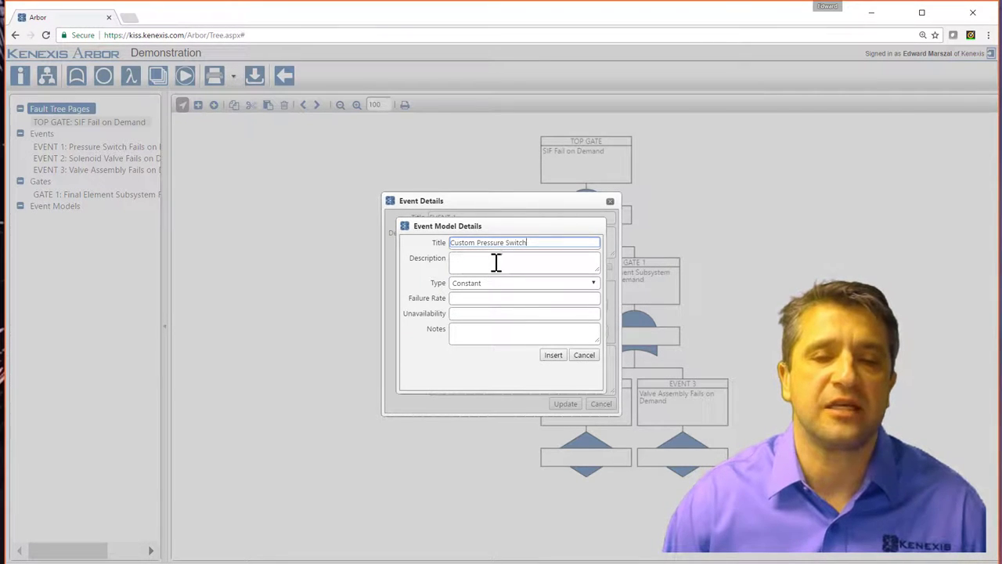
{"action": "left_click", "coordinate": [496, 261]}
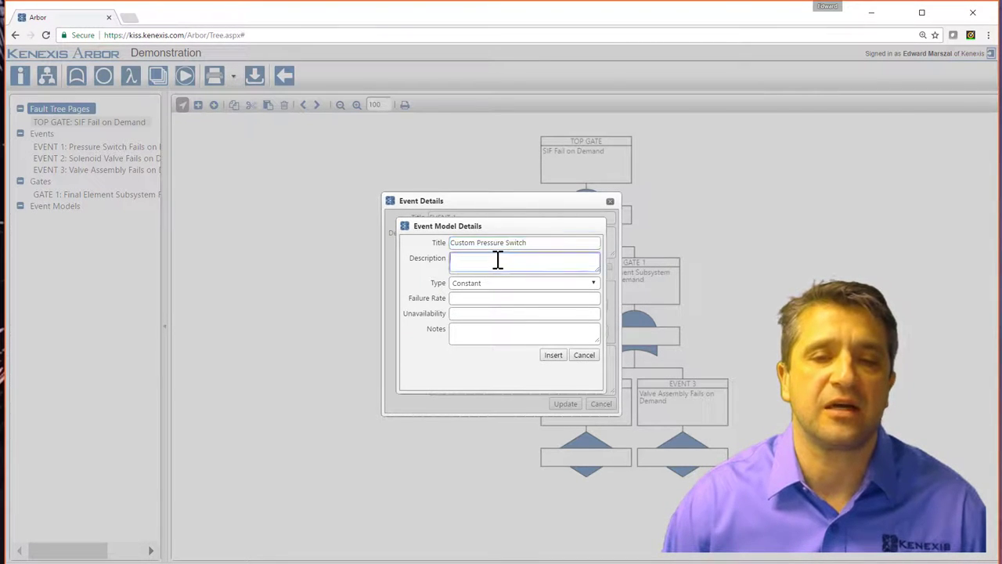
{"action": "type", "text": "Custome"}
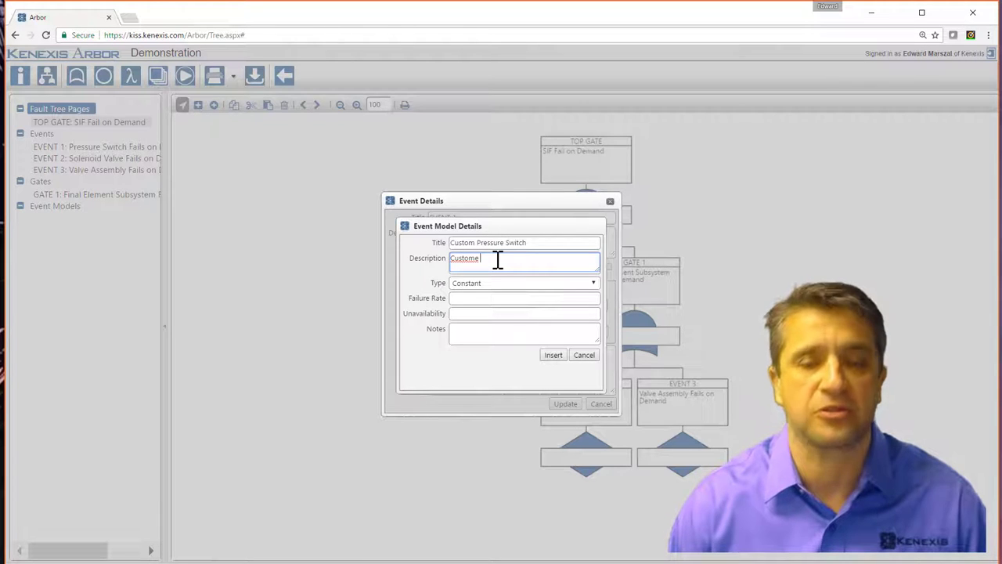
{"action": "key", "text": "BackSpace"}
{"action": "type", "text": "Pressure"}
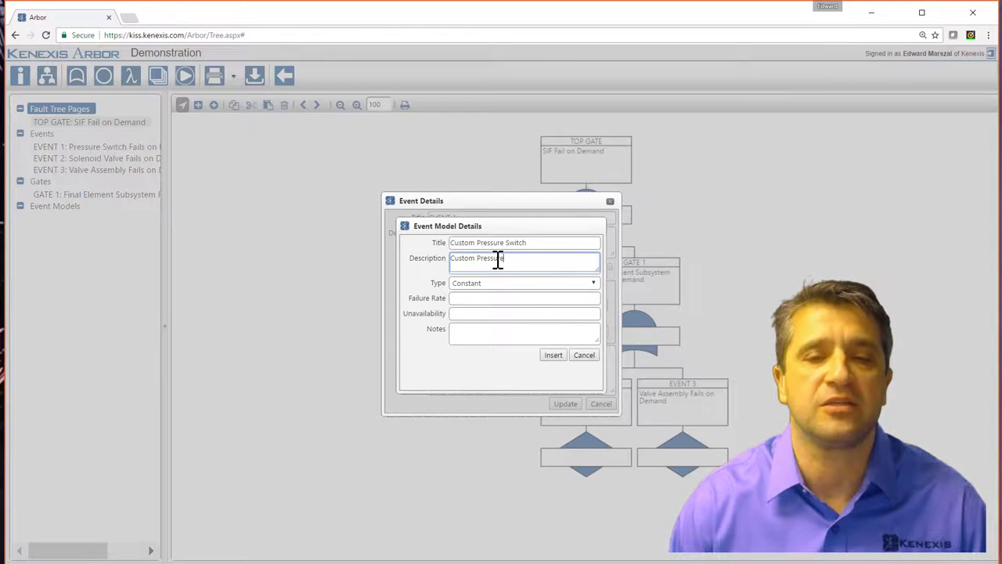
{"action": "type", "text": " Switch"}
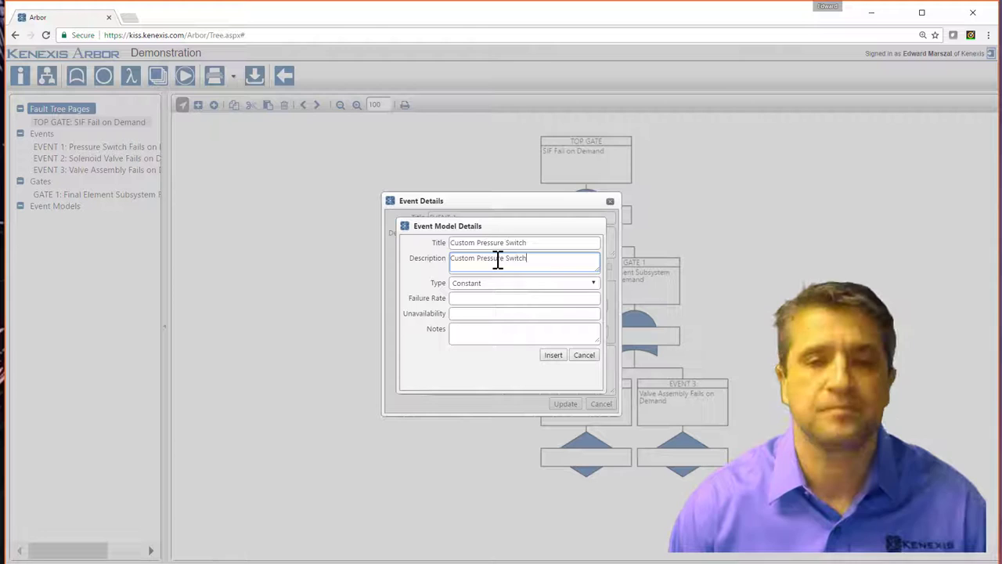
Make Custom Pressure Switch a Covert model with failure rate 9E-6, MTTR 72, test interval 8760, and insert it.
{"action": "left_click", "coordinate": [478, 284]}
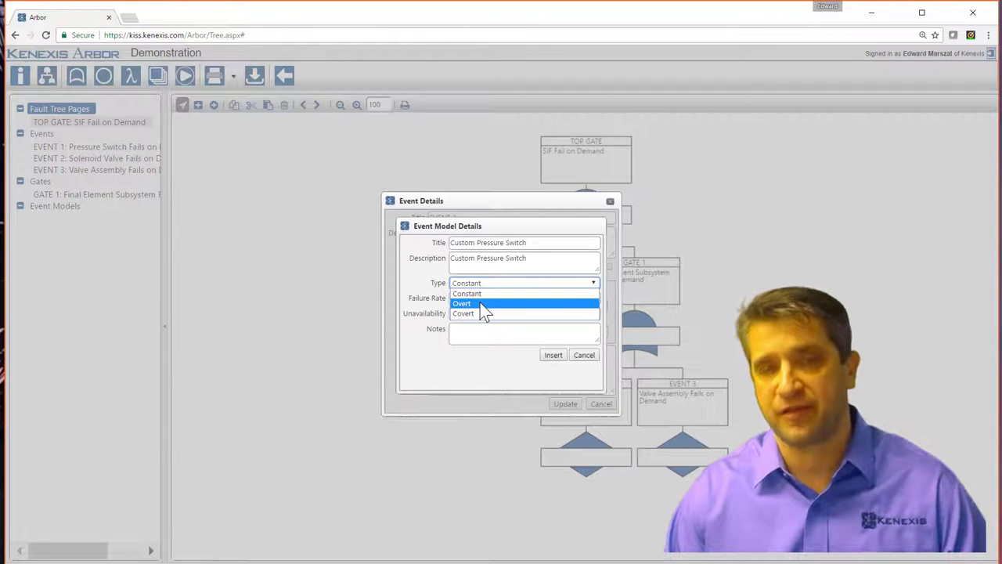
{"action": "left_click", "coordinate": [485, 314]}
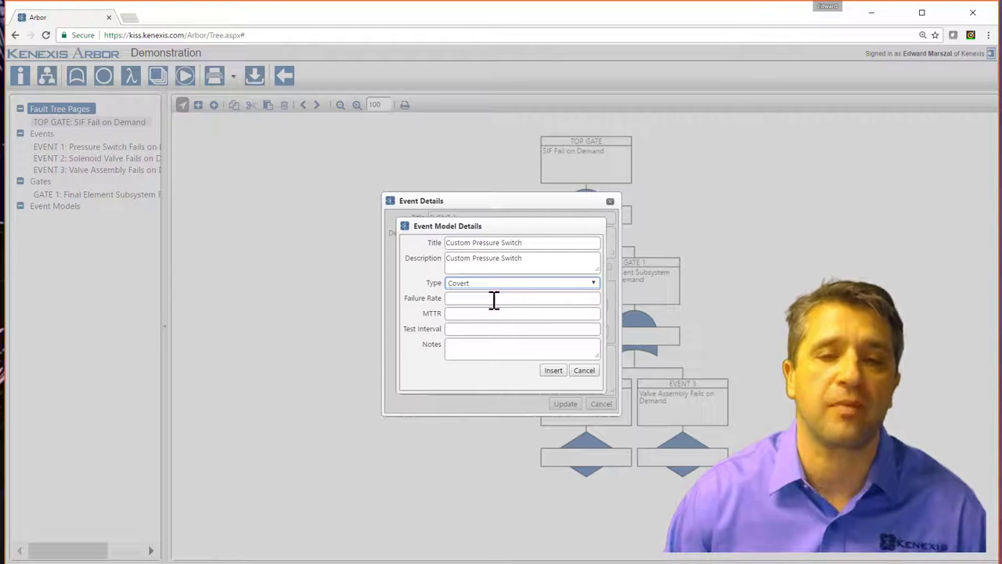
{"action": "left_click", "coordinate": [491, 299]}
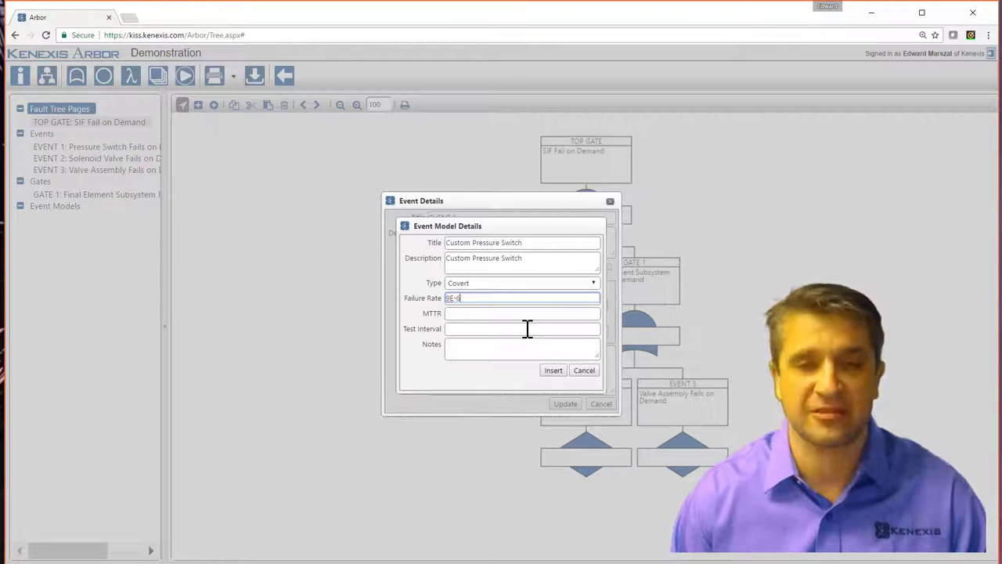
{"action": "left_click", "coordinate": [497, 313]}
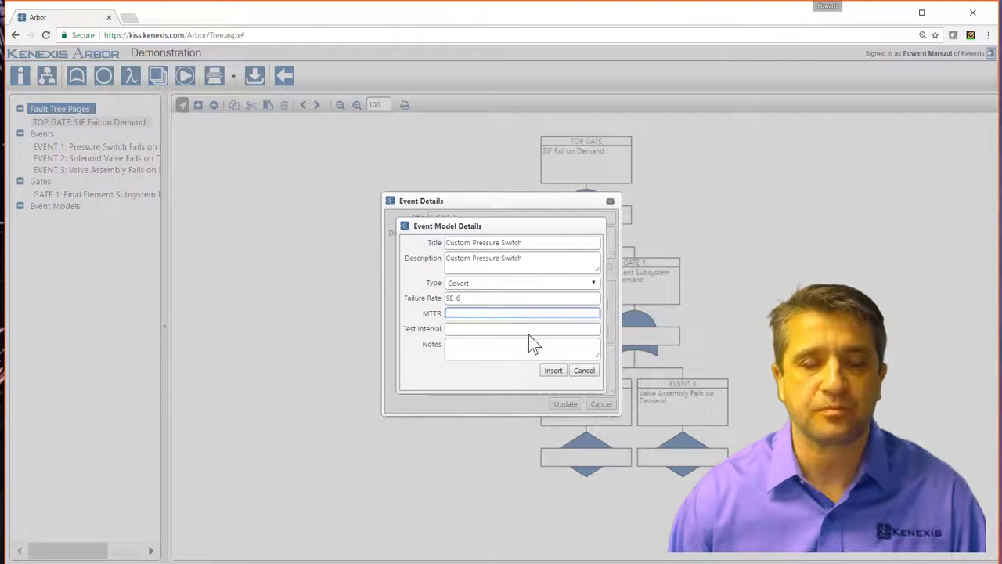
{"action": "left_click", "coordinate": [474, 331]}
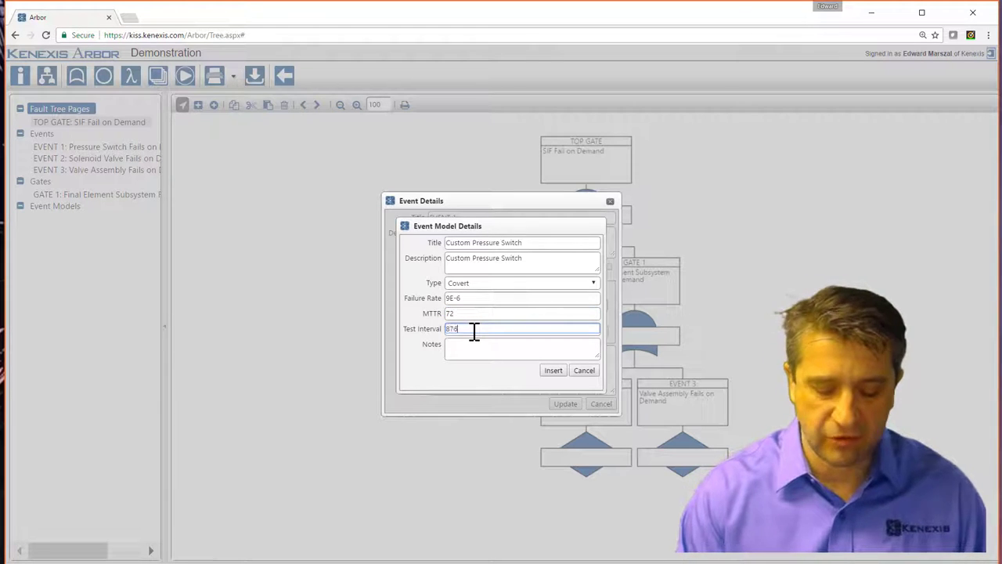
{"action": "type", "text": "8760"}
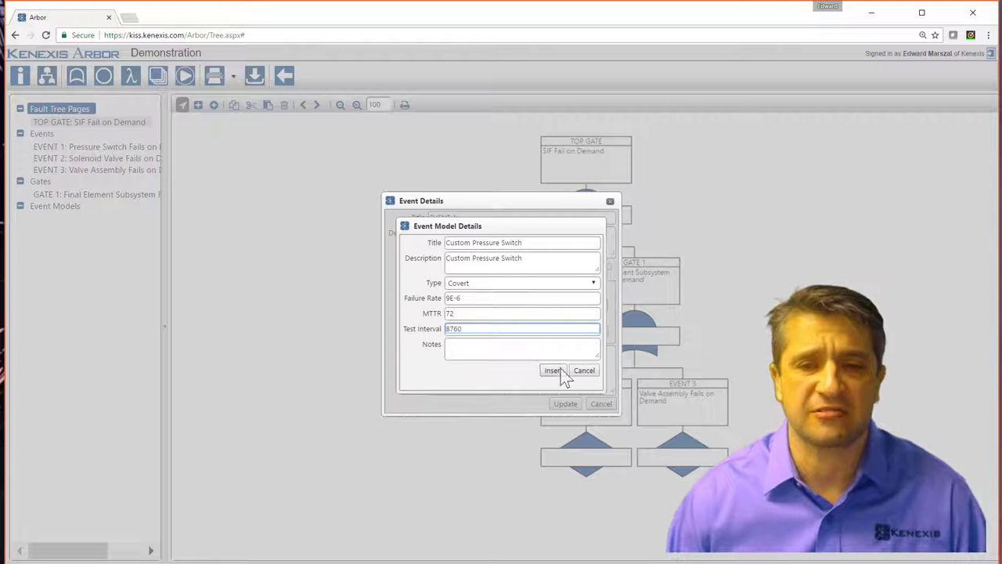
{"action": "left_click", "coordinate": [553, 372]}
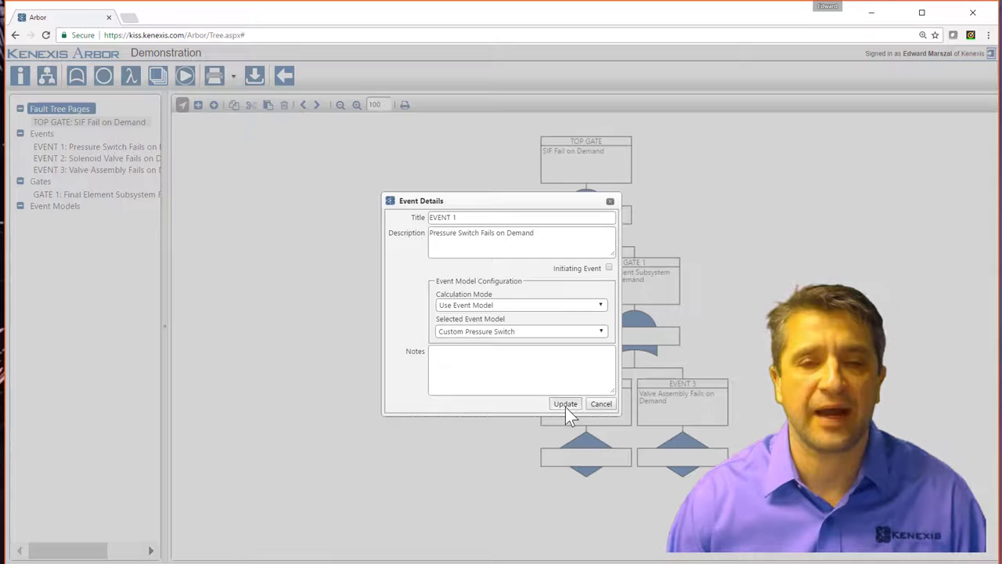
{"action": "left_click", "coordinate": [565, 404]}
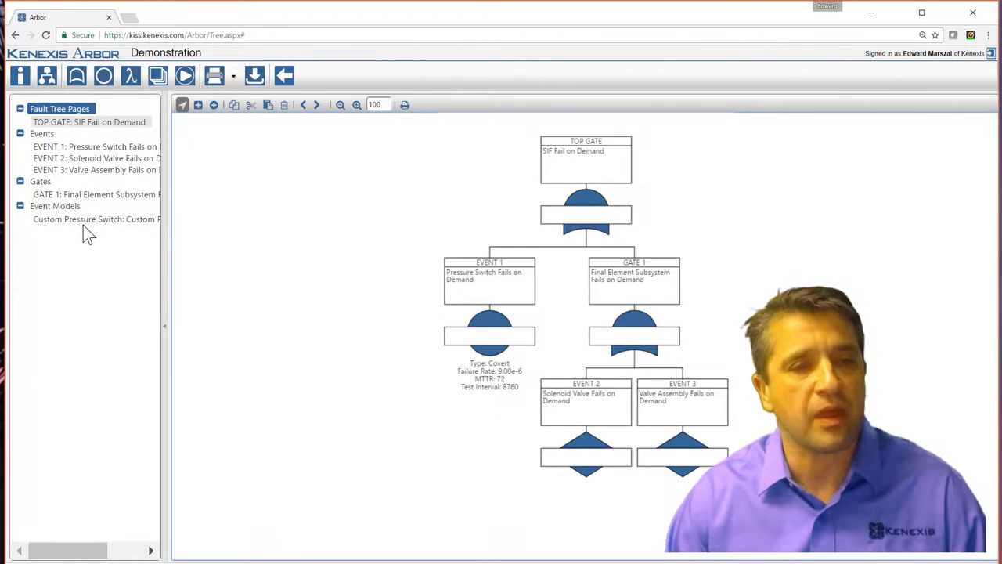
{"action": "left_click_drag", "start_coordinate": [47, 221], "coordinate": [107, 235]}
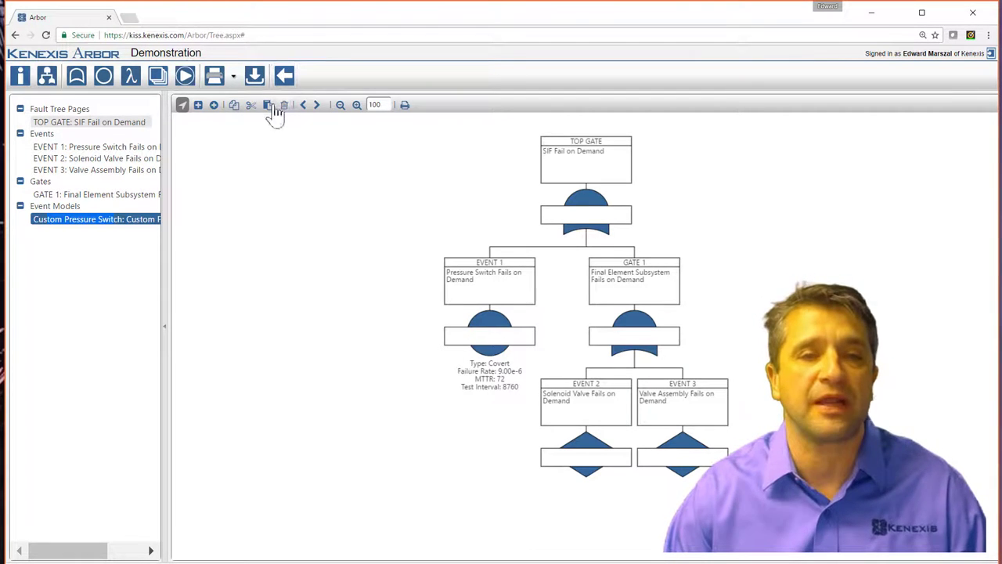
{"action": "left_click", "coordinate": [186, 79]}
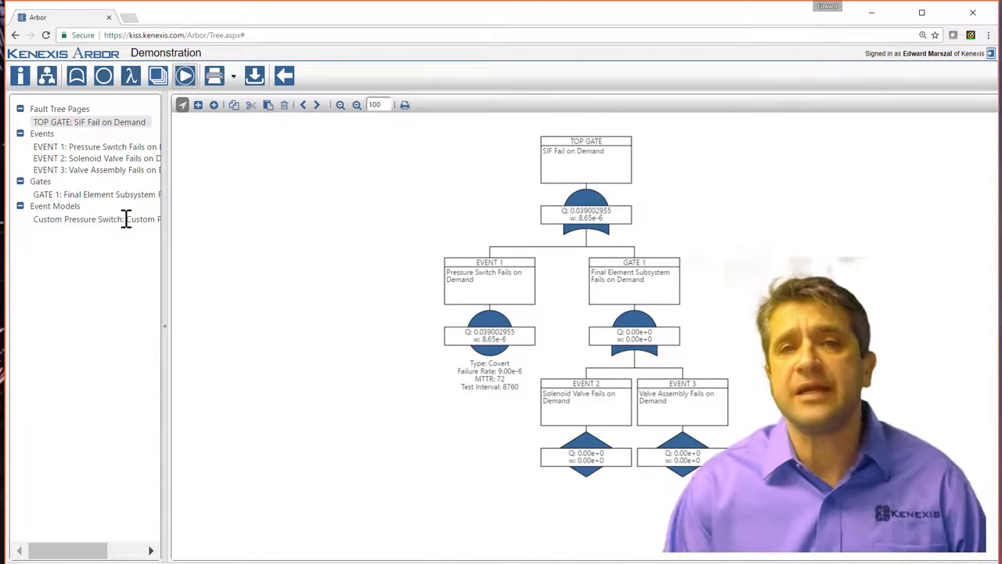
Open EVENT 1's details and choose Add New From Library in its event model list.
{"action": "double_click", "coordinate": [492, 290]}
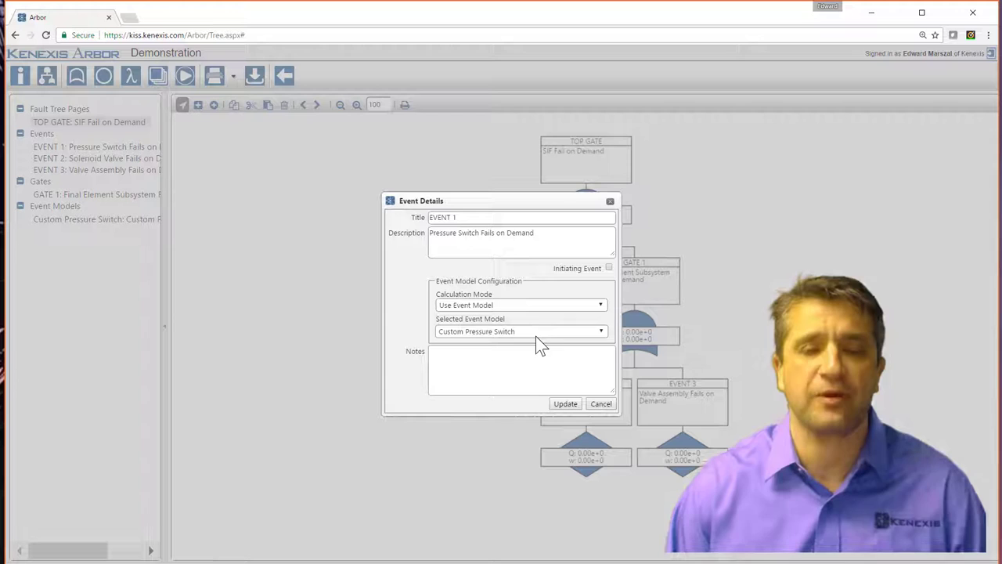
{"action": "left_click", "coordinate": [604, 332]}
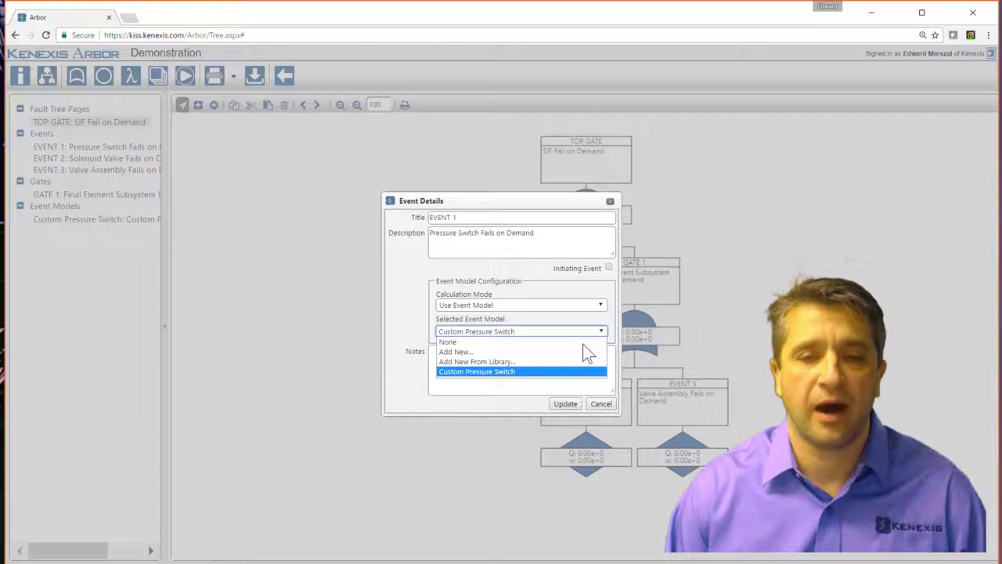
{"action": "left_click", "coordinate": [509, 362]}
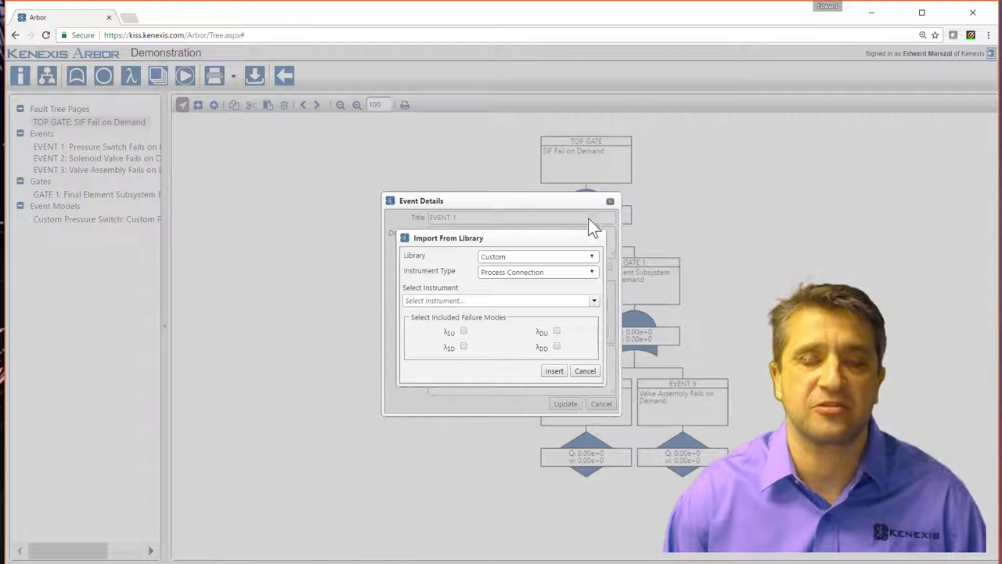
Set the import library to Kenexis Premium and the instrument type to Sensor.
{"action": "left_click", "coordinate": [592, 257]}
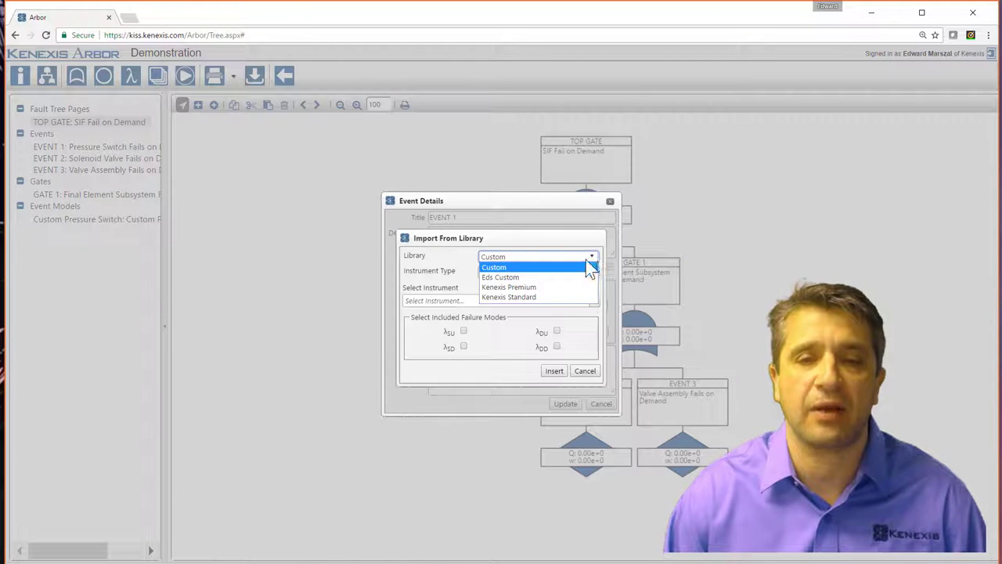
{"action": "left_click", "coordinate": [547, 288]}
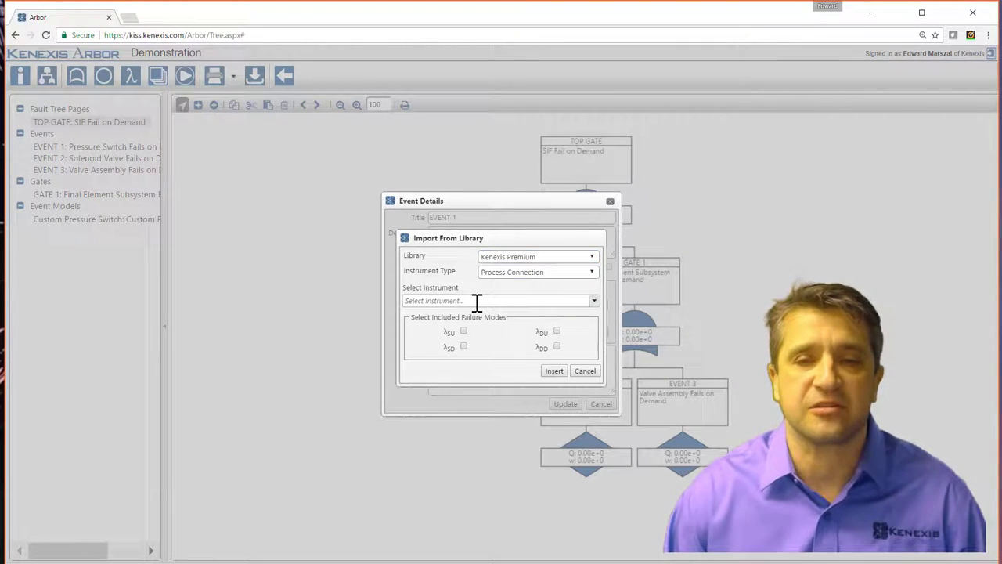
{"action": "left_click", "coordinate": [574, 274]}
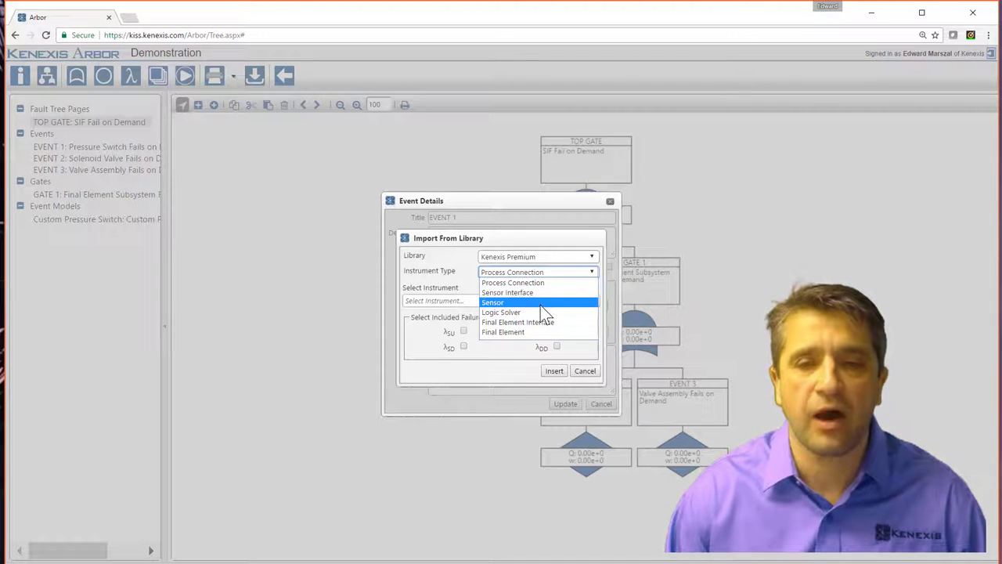
{"action": "left_click", "coordinate": [540, 304]}
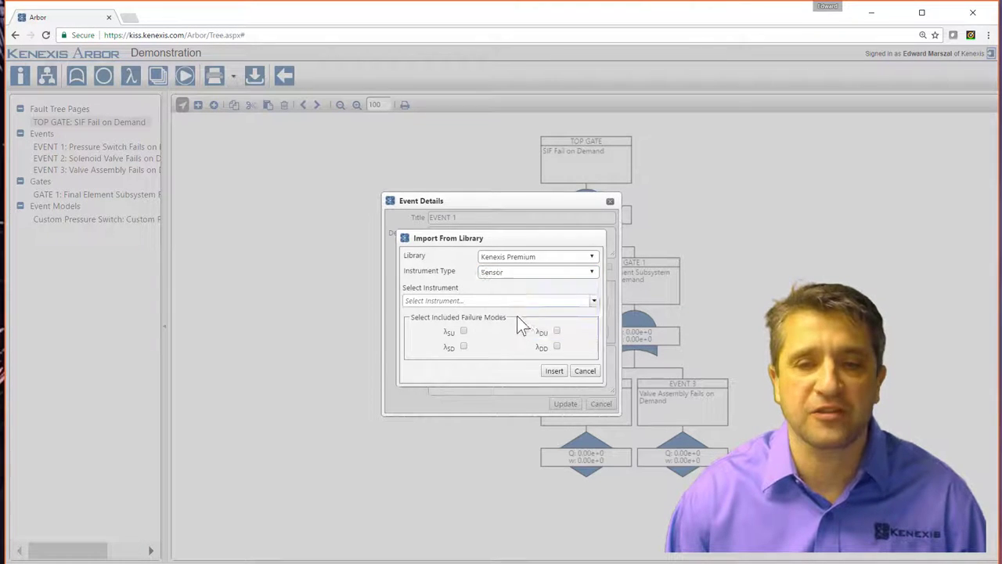
Find Pressure Switch - Generic (Clean), include λDU failures, and insert it as an event model.
{"action": "left_click", "coordinate": [594, 302]}
{"action": "scroll", "coordinate": [528, 360], "scroll_direction": "down", "scroll_amount": 5}
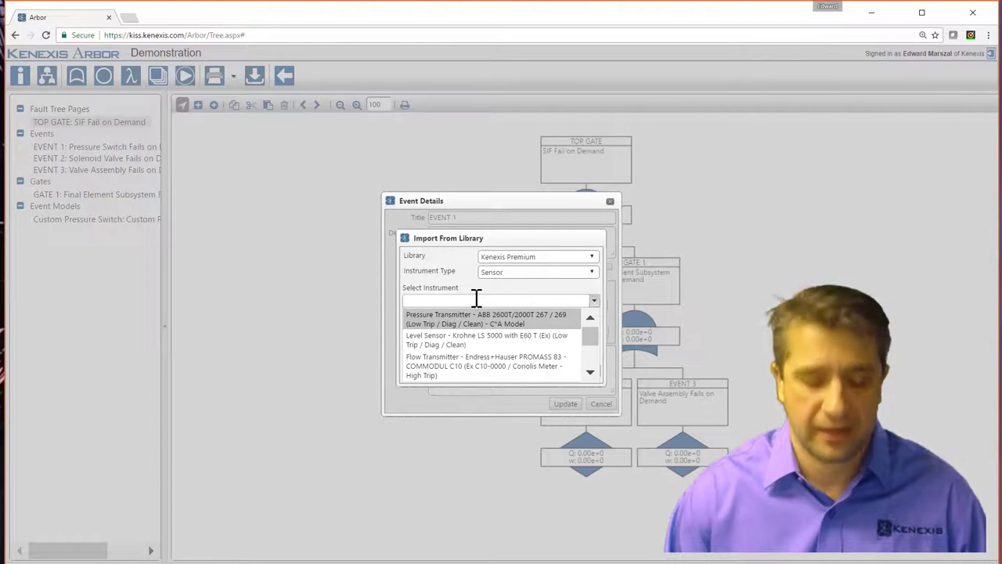
{"action": "type", "text": "pressu"}
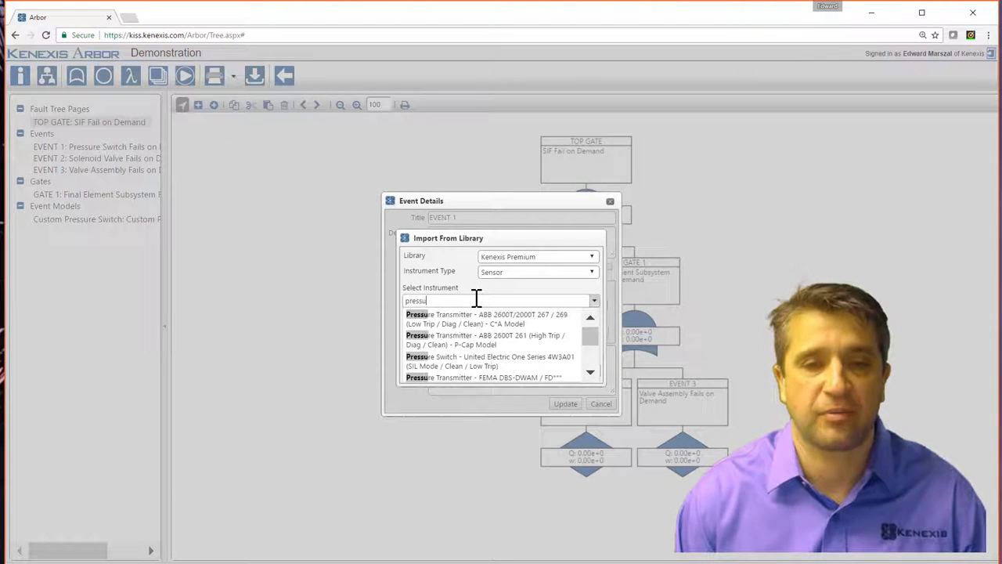
{"action": "type", "text": "re switc"}
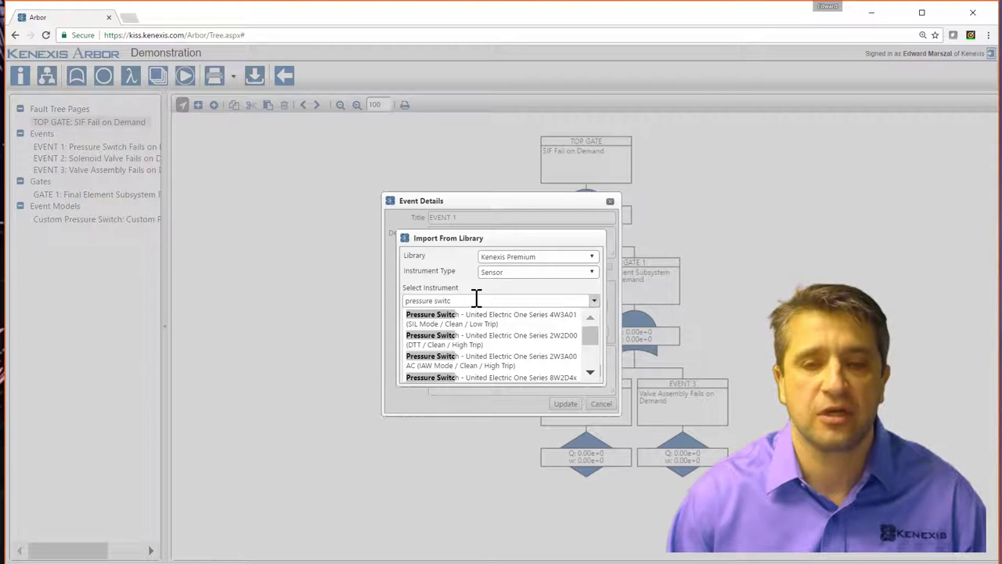
{"action": "left_click_drag", "start_coordinate": [586, 346], "coordinate": [589, 364]}
{"action": "left_click", "coordinate": [516, 303]}
{"action": "type", "text": "h"}
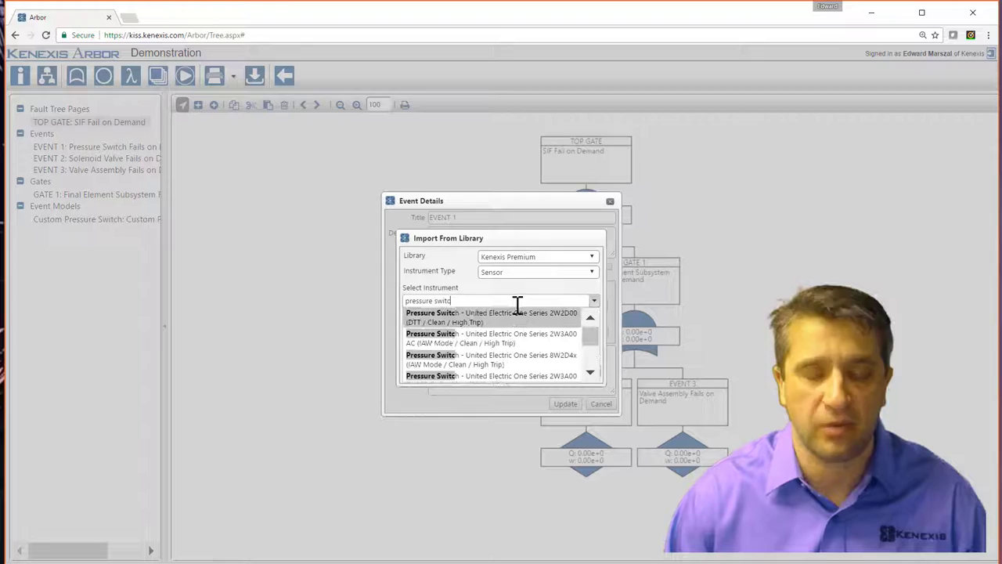
{"action": "type", "text": " - ge"}
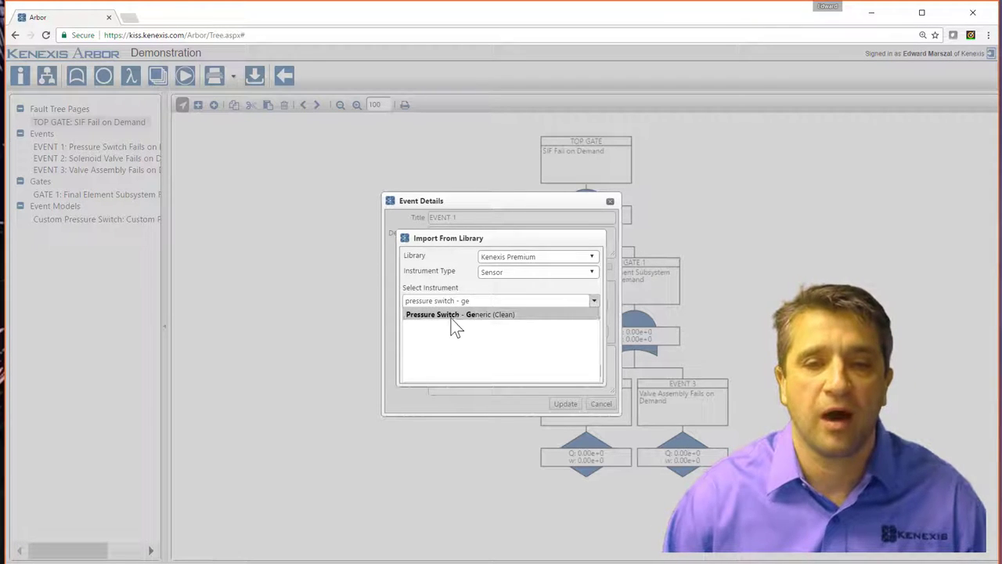
{"action": "left_click", "coordinate": [452, 315]}
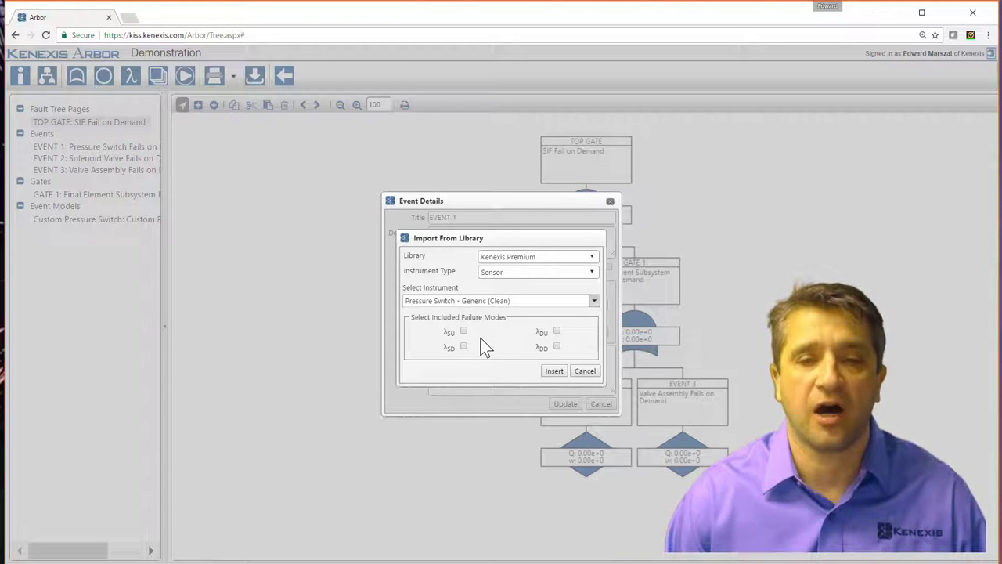
{"action": "left_click", "coordinate": [558, 331]}
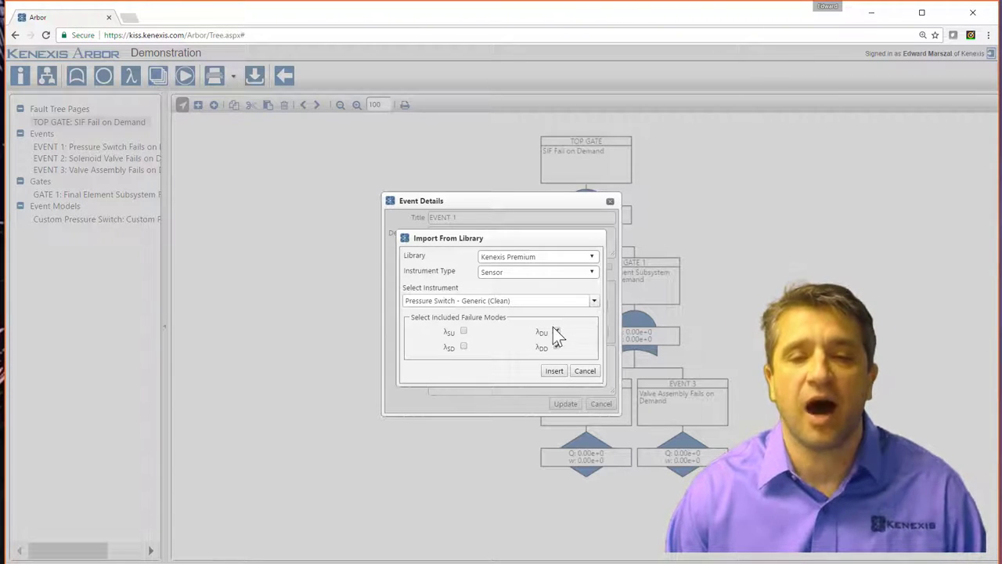
{"action": "left_click", "coordinate": [550, 371]}
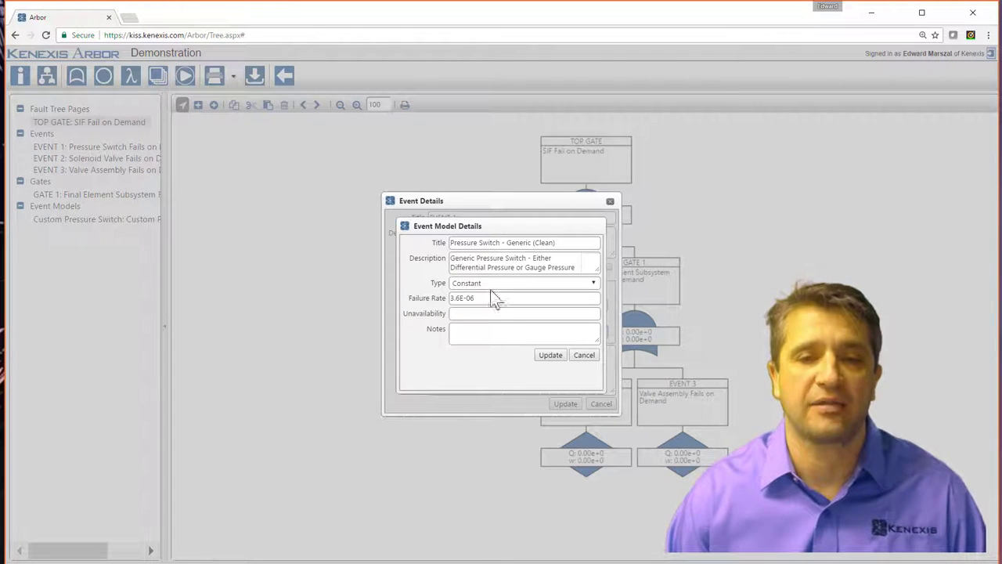
Set the pressure switch model to Covert, MTTR 72, test interval 8760, and apply it to EVENT 1.
{"action": "left_click", "coordinate": [593, 284]}
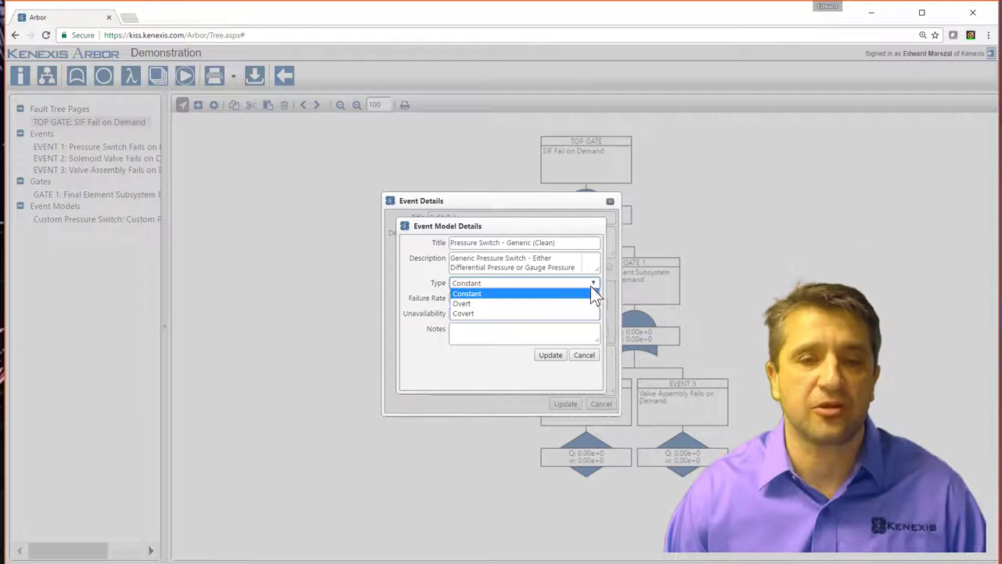
{"action": "left_click", "coordinate": [521, 302]}
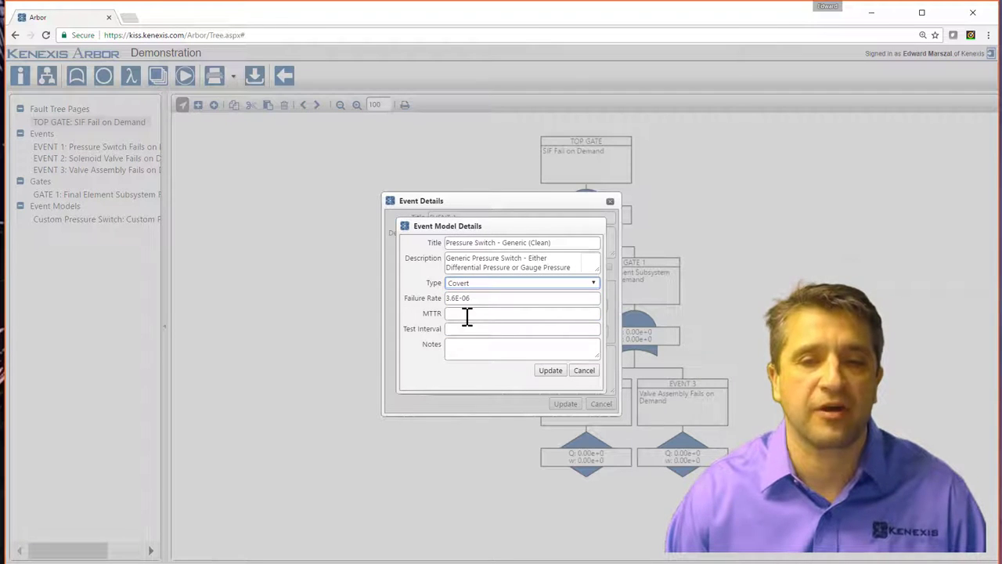
{"action": "left_click", "coordinate": [473, 314]}
{"action": "type", "text": "72"}
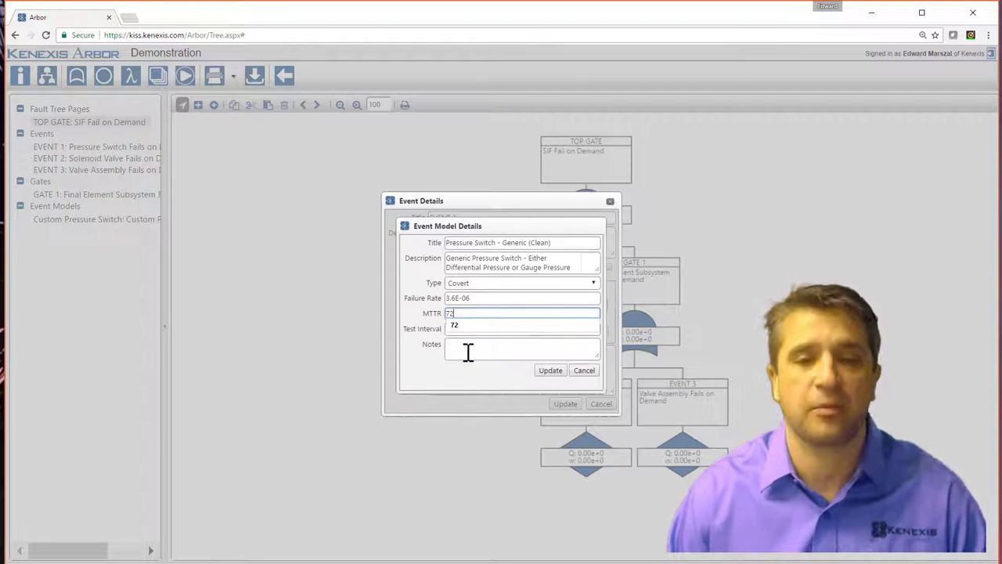
{"action": "left_click", "coordinate": [483, 326]}
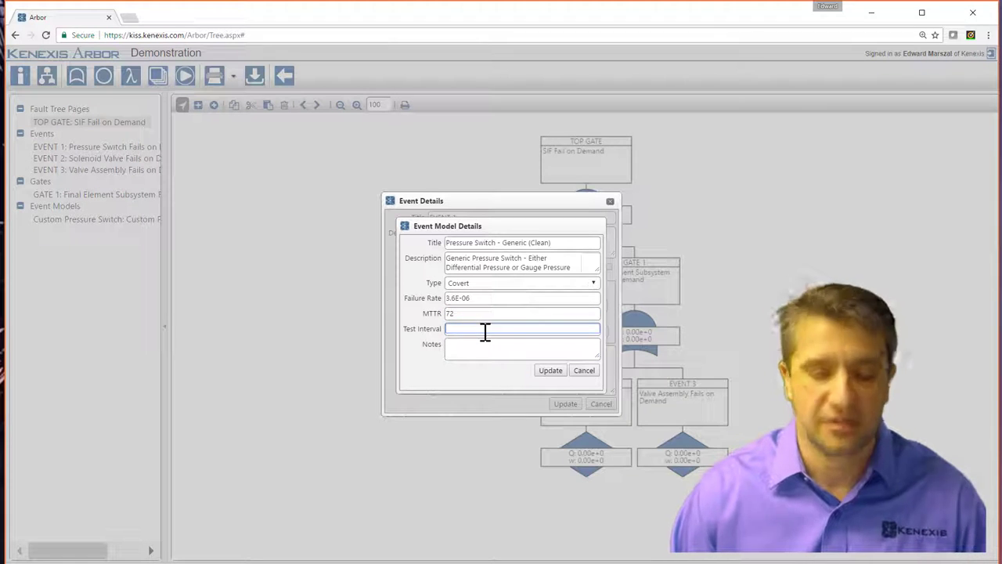
{"action": "type", "text": "8760"}
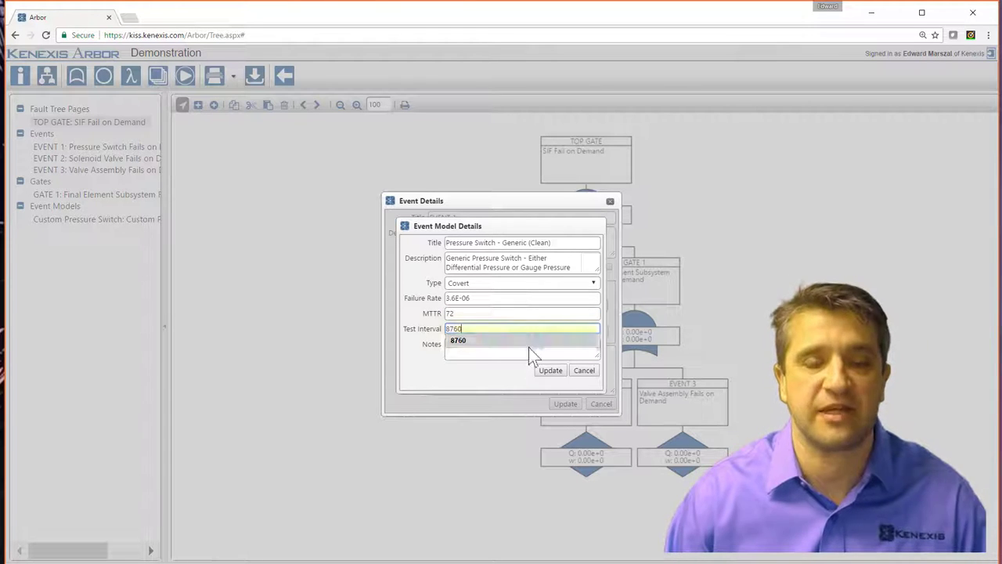
{"action": "triple_click", "coordinate": [490, 382]}
{"action": "left_click", "coordinate": [545, 371]}
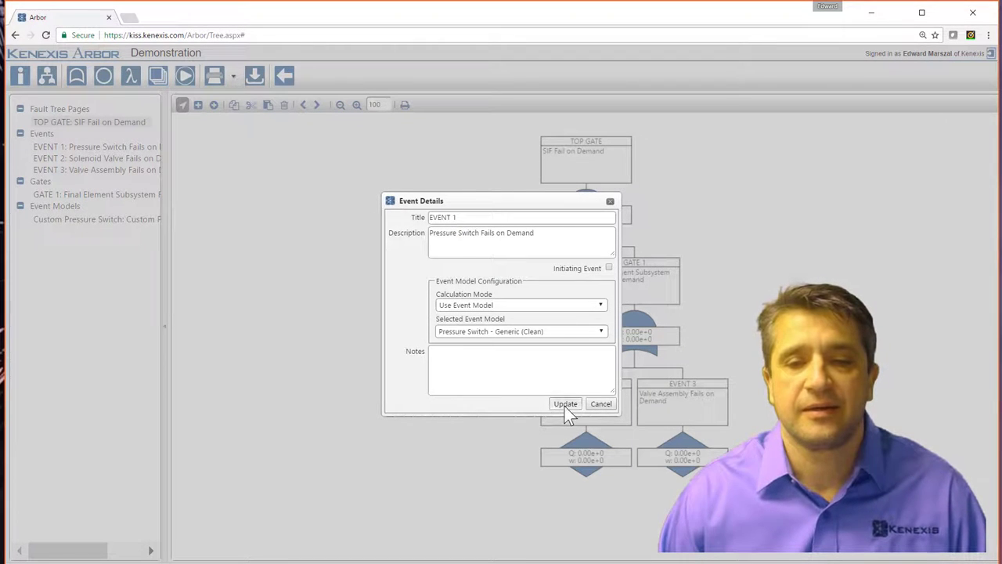
{"action": "left_click", "coordinate": [565, 404]}
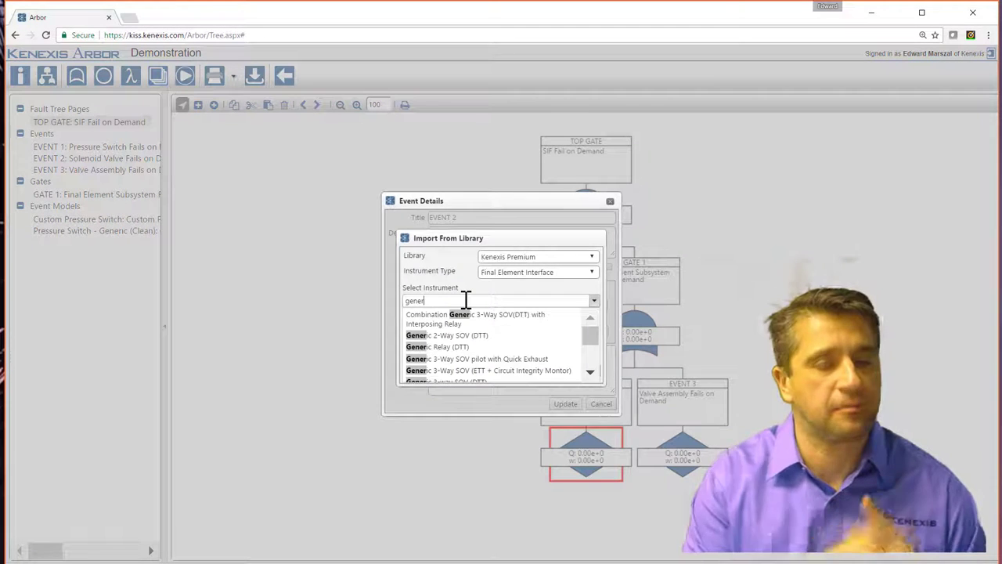
Search 'gener', select Generic 3-way SOV (DTT), and include its λDU failure mode.
{"action": "key", "text": "BackSpace"}
{"action": "key", "text": "BackSpace"}
{"action": "key", "text": "BackSpace"}
{"action": "key", "text": "BackSpace"}
{"action": "key", "text": "BackSpace"}
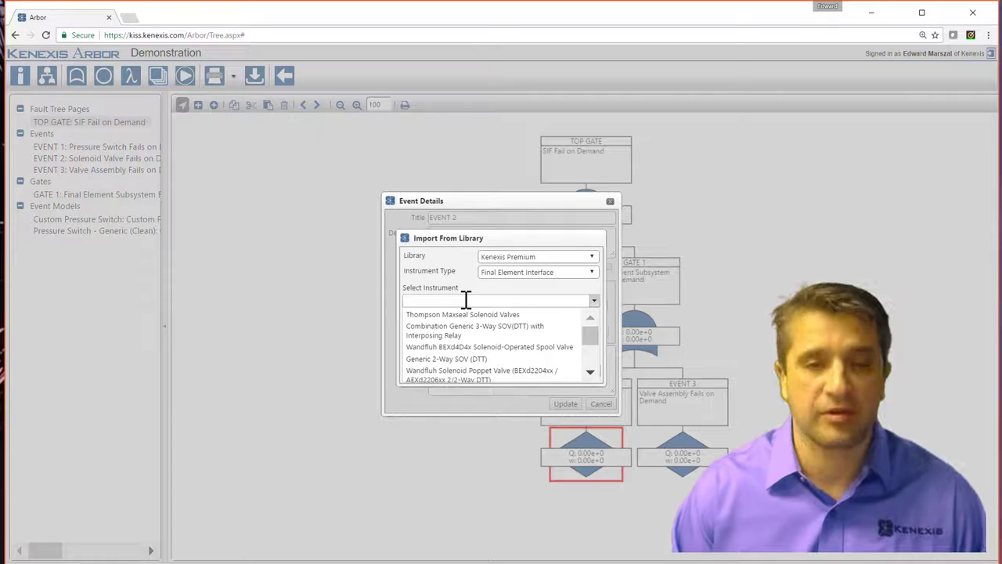
{"action": "type", "text": "gener"}
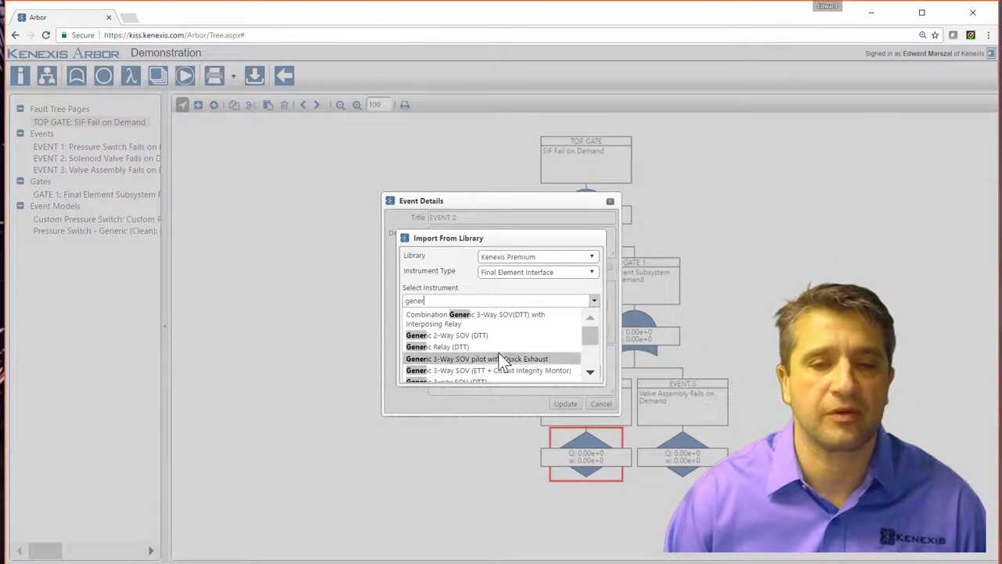
{"action": "scroll", "coordinate": [498, 355], "scroll_direction": "down", "scroll_amount": 3}
{"action": "scroll", "coordinate": [494, 340], "scroll_direction": "down", "scroll_amount": 2}
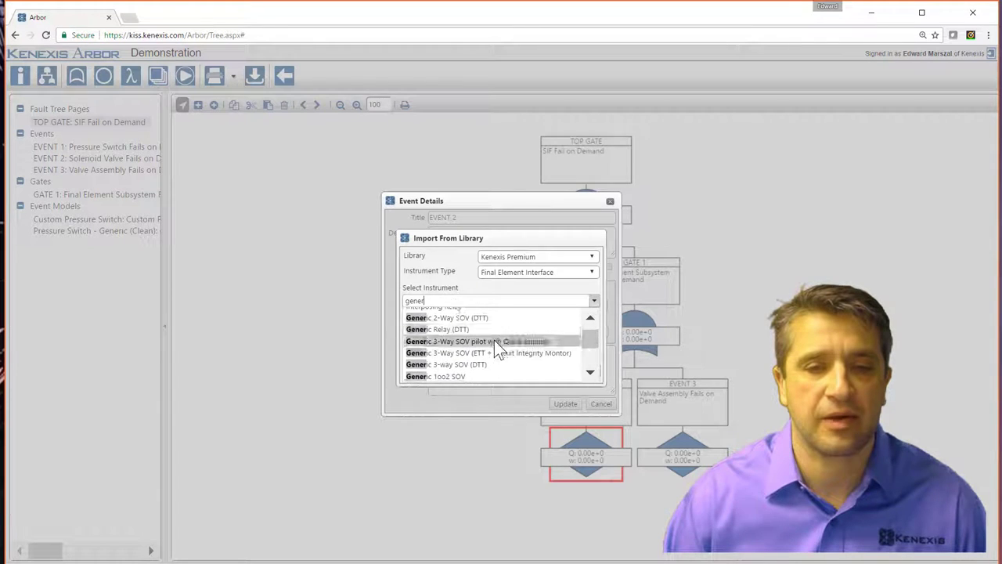
{"action": "scroll", "coordinate": [494, 340], "scroll_direction": "up", "scroll_amount": 2}
{"action": "scroll", "coordinate": [490, 364], "scroll_direction": "down", "scroll_amount": 1}
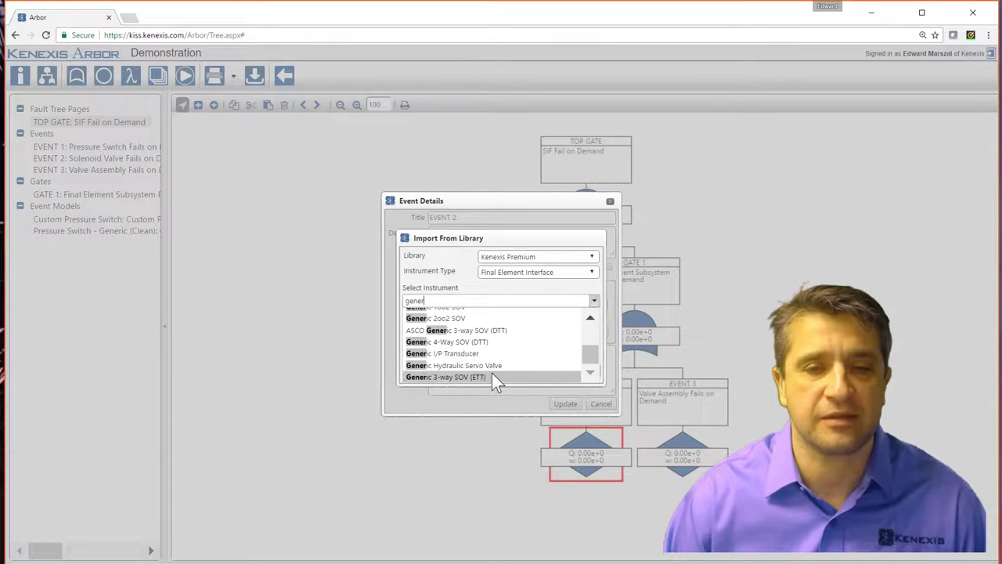
{"action": "scroll", "coordinate": [518, 343], "scroll_direction": "up", "scroll_amount": 4}
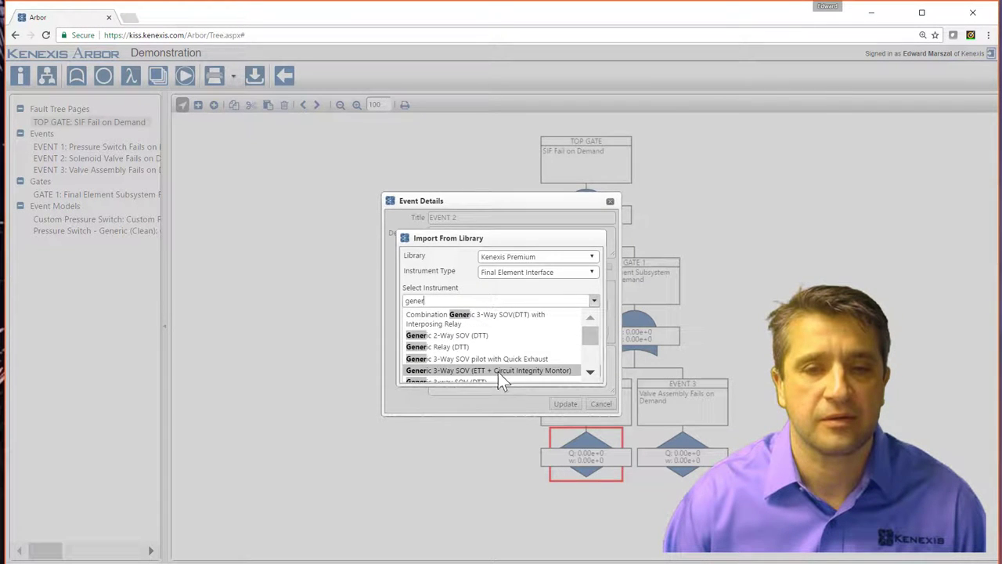
{"action": "scroll", "coordinate": [513, 364], "scroll_direction": "down", "scroll_amount": 1}
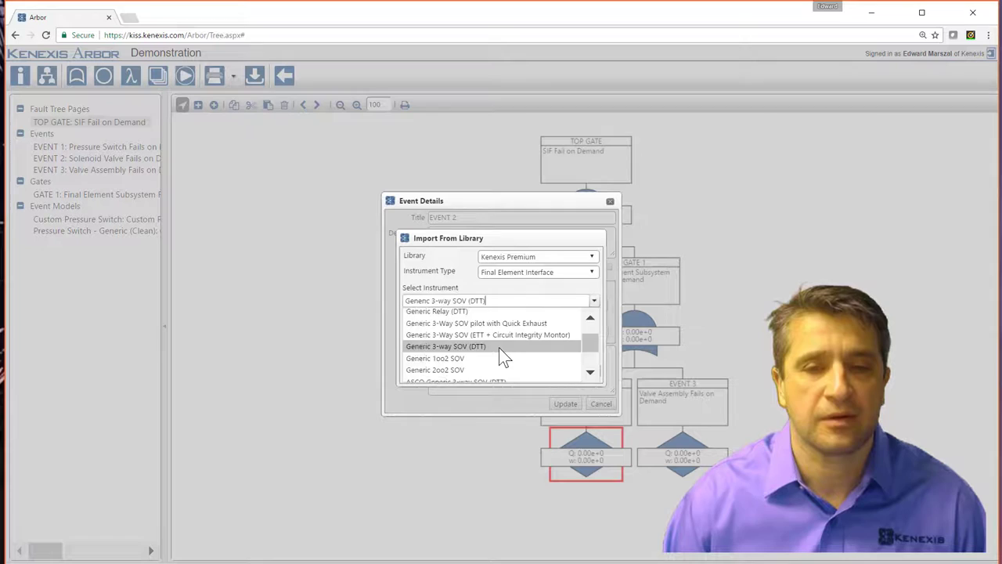
{"action": "left_click", "coordinate": [499, 346]}
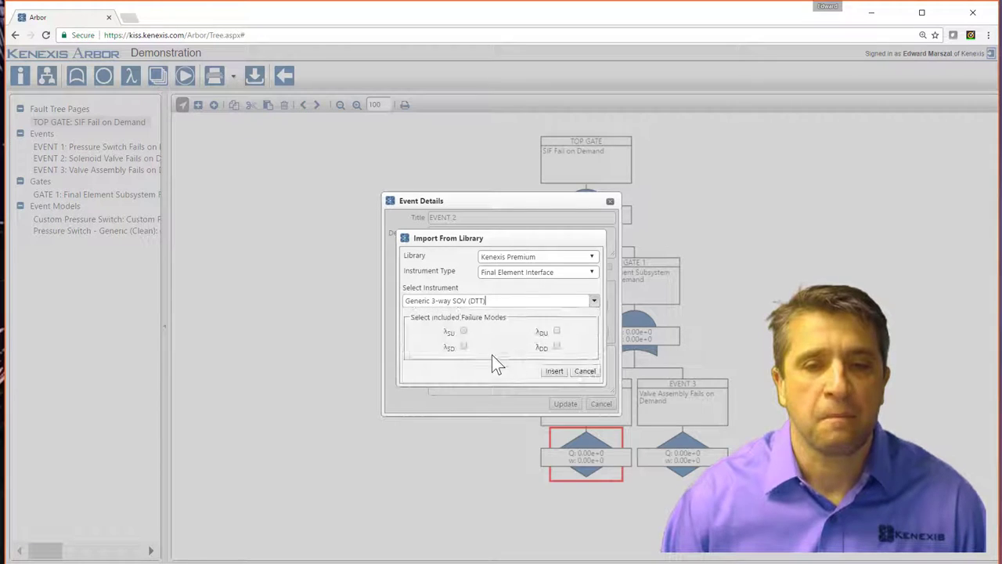
{"action": "left_click", "coordinate": [556, 330]}
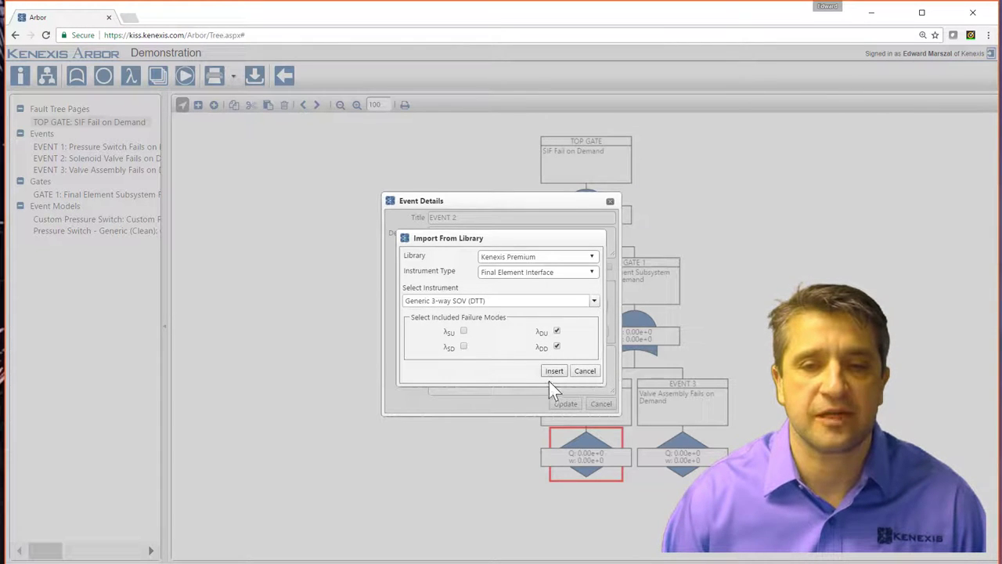
Insert the 3-way SOV model as Covert with MTTR 72 and test interval 8760, applied to EVENT 2.
{"action": "left_click", "coordinate": [553, 371]}
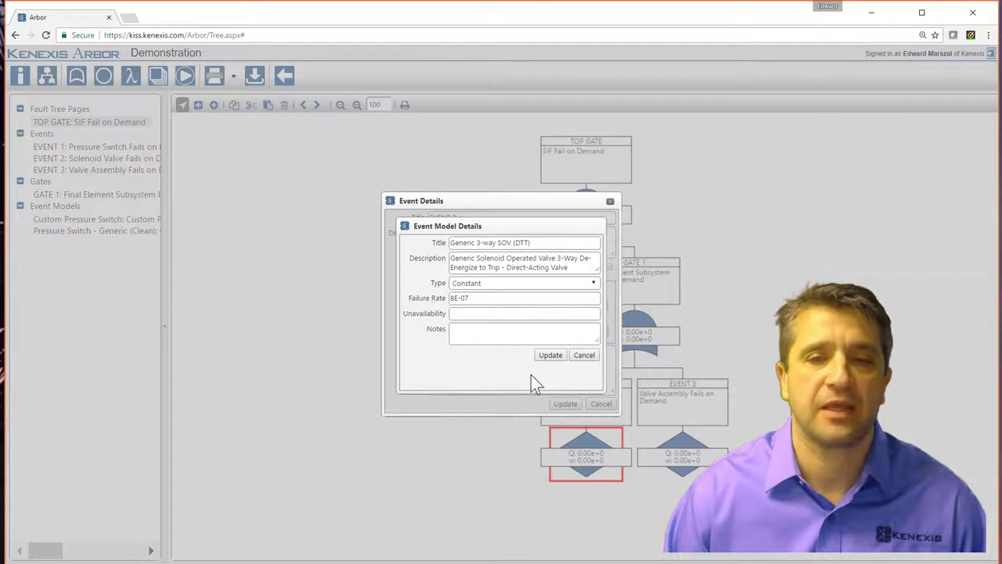
{"action": "left_click", "coordinate": [509, 285]}
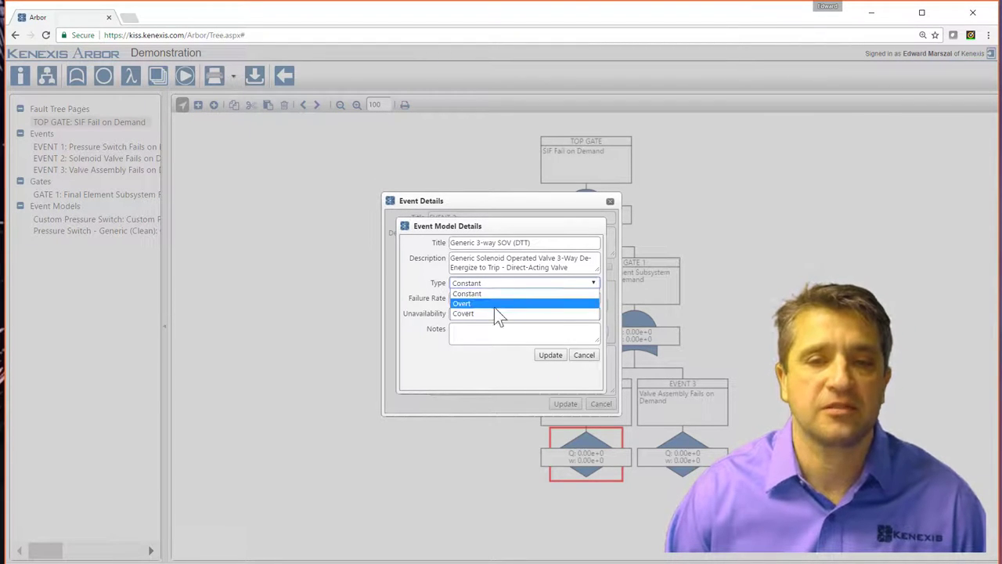
{"action": "left_click", "coordinate": [493, 314]}
{"action": "left_click", "coordinate": [474, 314]}
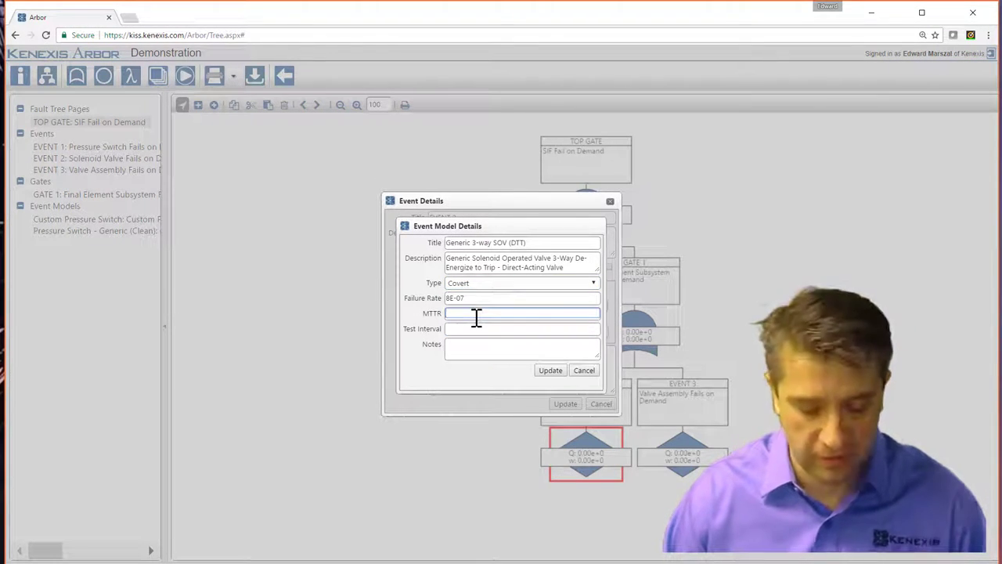
{"action": "type", "text": "72"}
{"action": "left_click", "coordinate": [474, 331]}
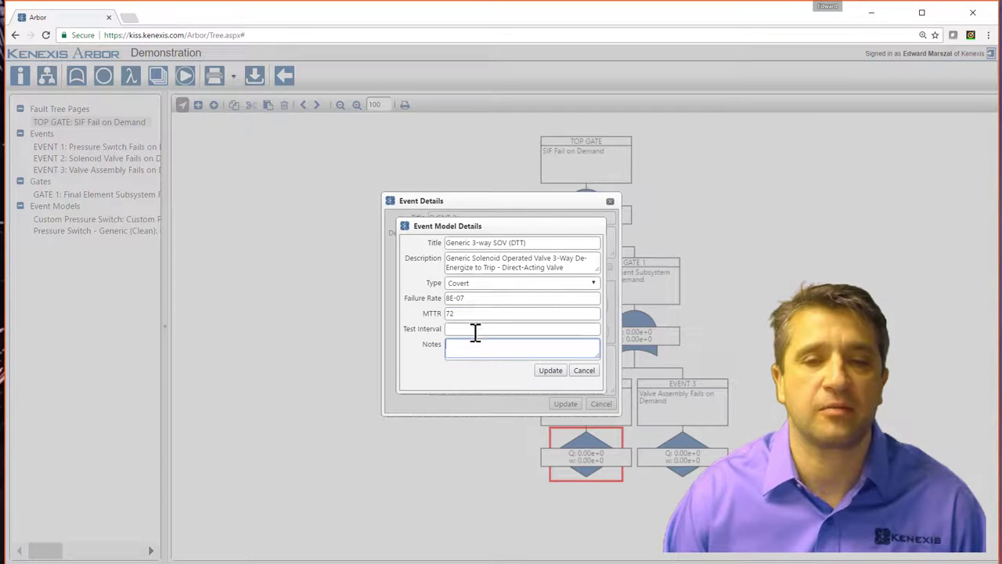
{"action": "type", "text": "8760"}
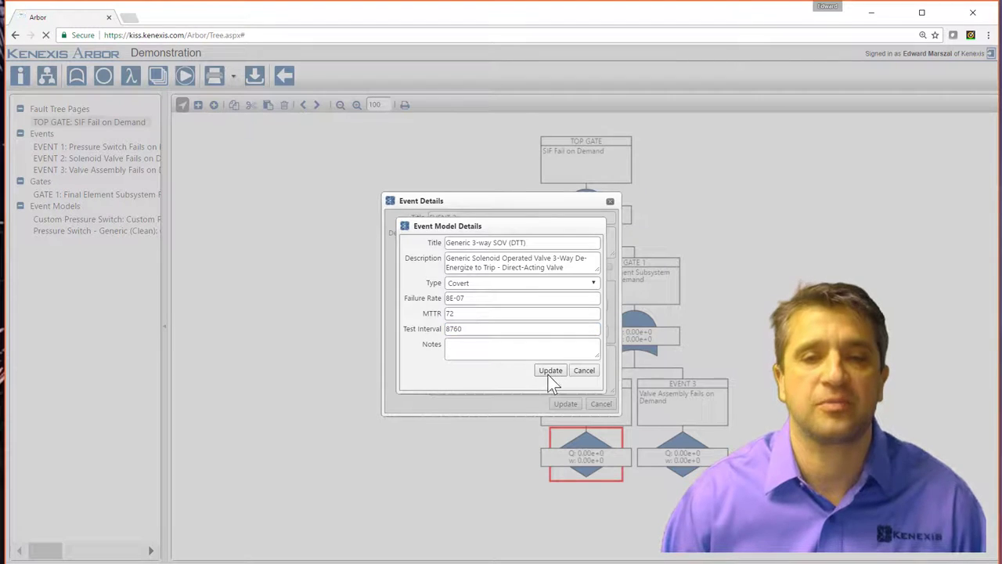
{"action": "left_click", "coordinate": [550, 371]}
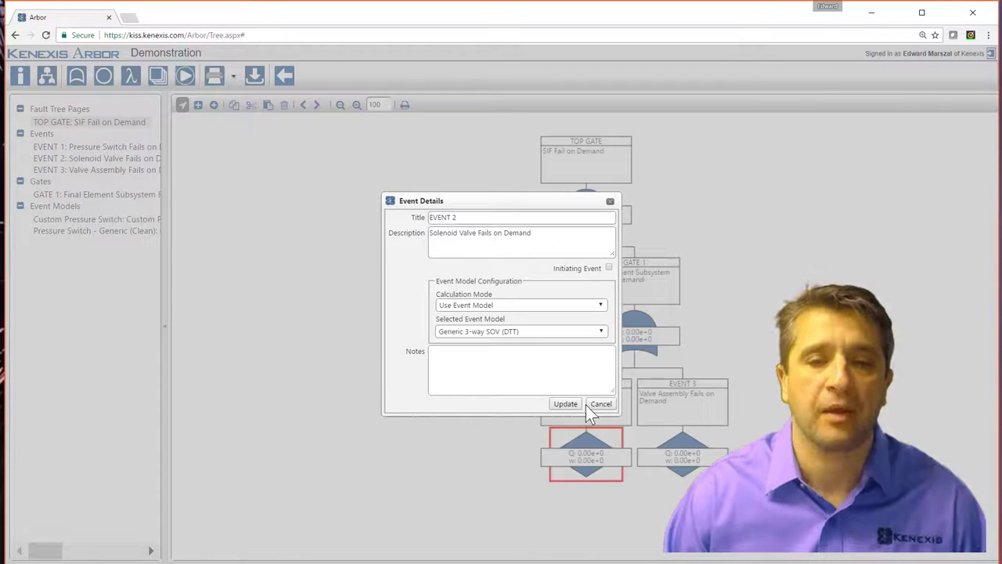
{"action": "left_click", "coordinate": [564, 407]}
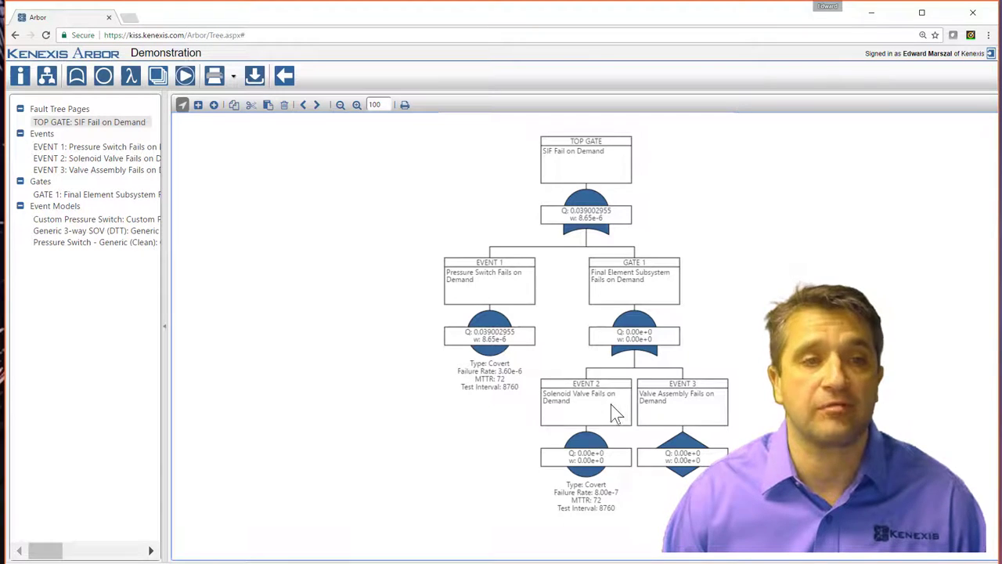
Start a library import for EVENT 3 using the Kenexis Premium library and Final Element type.
{"action": "double_click", "coordinate": [673, 414]}
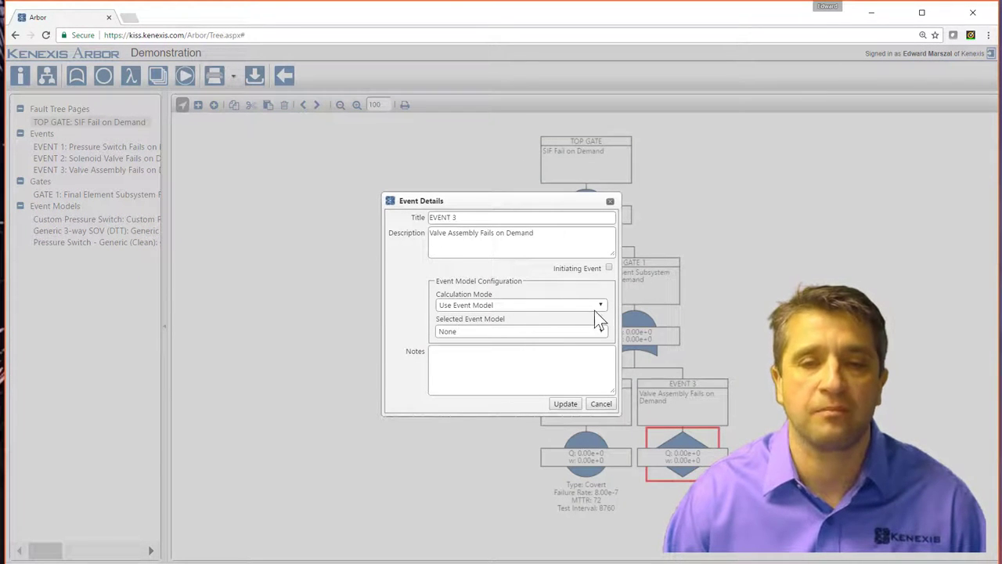
{"action": "left_click", "coordinate": [603, 332]}
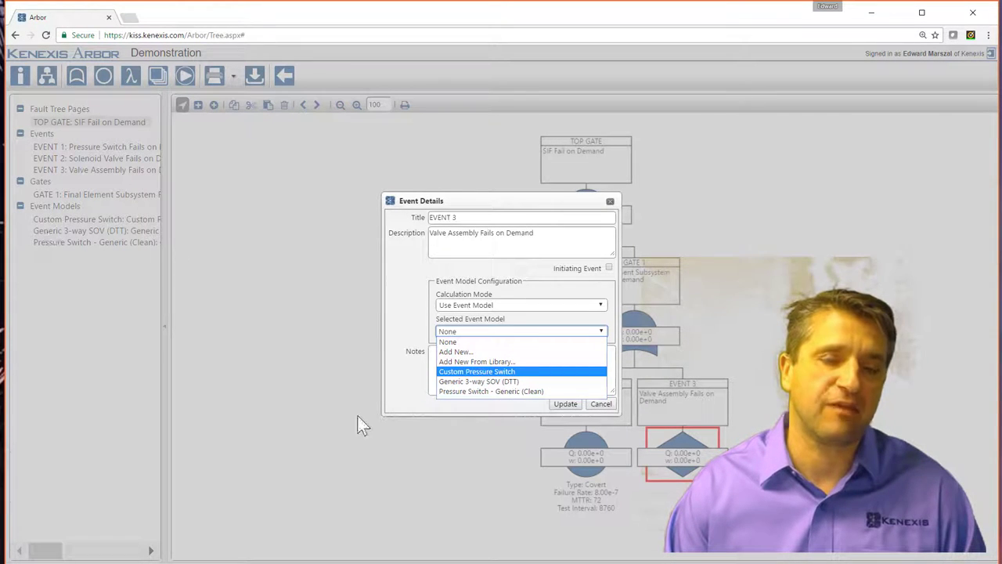
{"action": "left_click", "coordinate": [504, 368]}
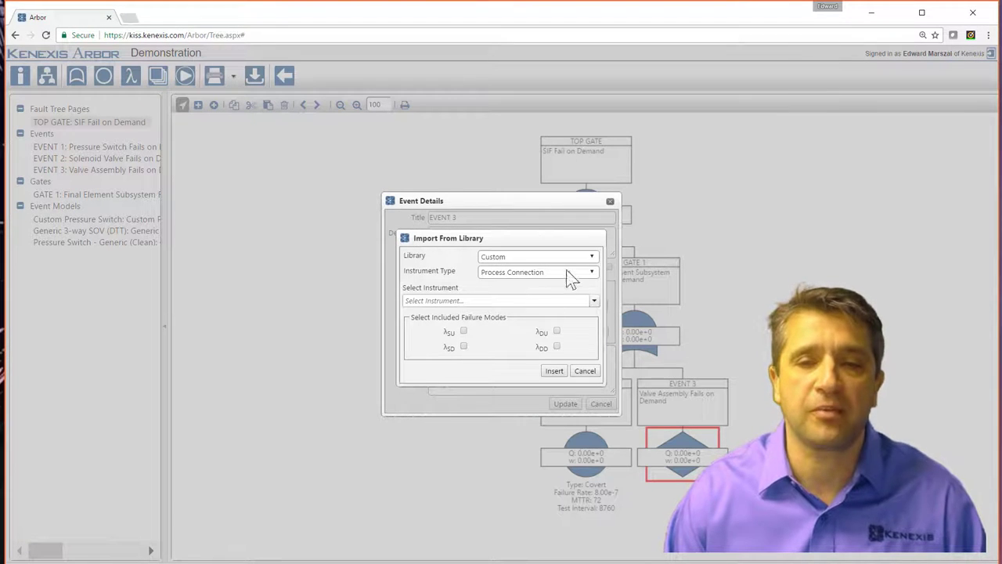
{"action": "left_click", "coordinate": [577, 271]}
{"action": "left_click", "coordinate": [542, 290]}
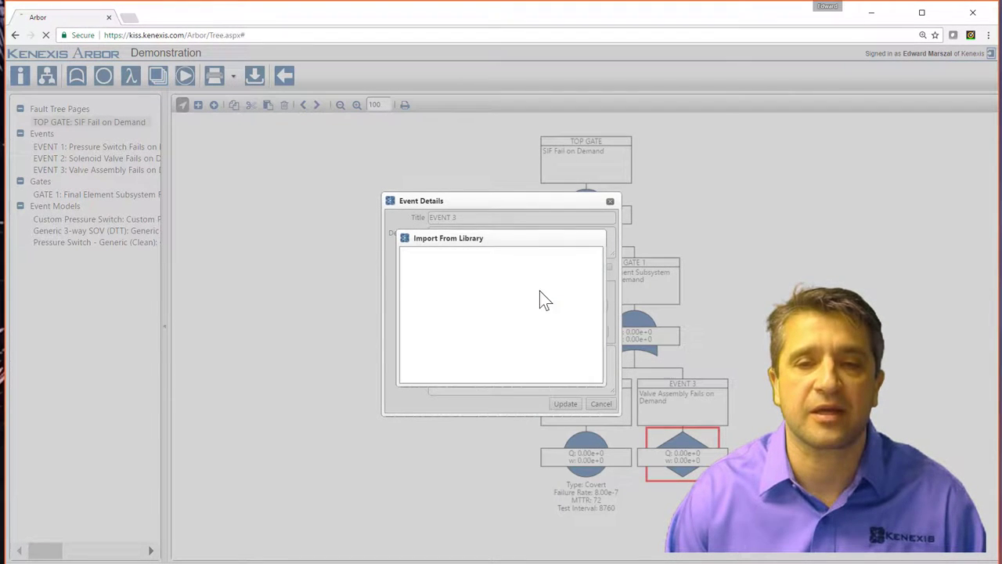
{"action": "left_click", "coordinate": [542, 272]}
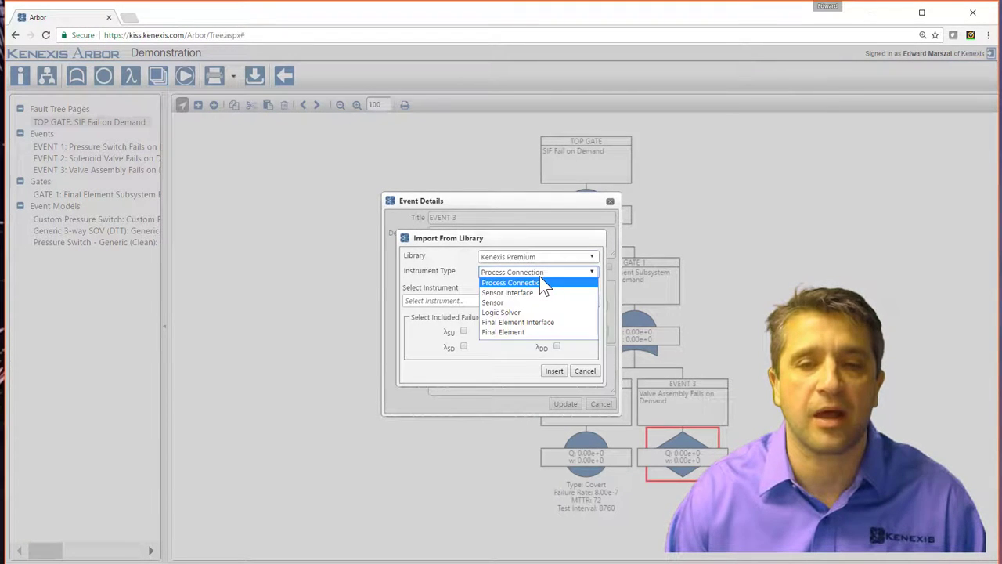
{"action": "left_click", "coordinate": [523, 332]}
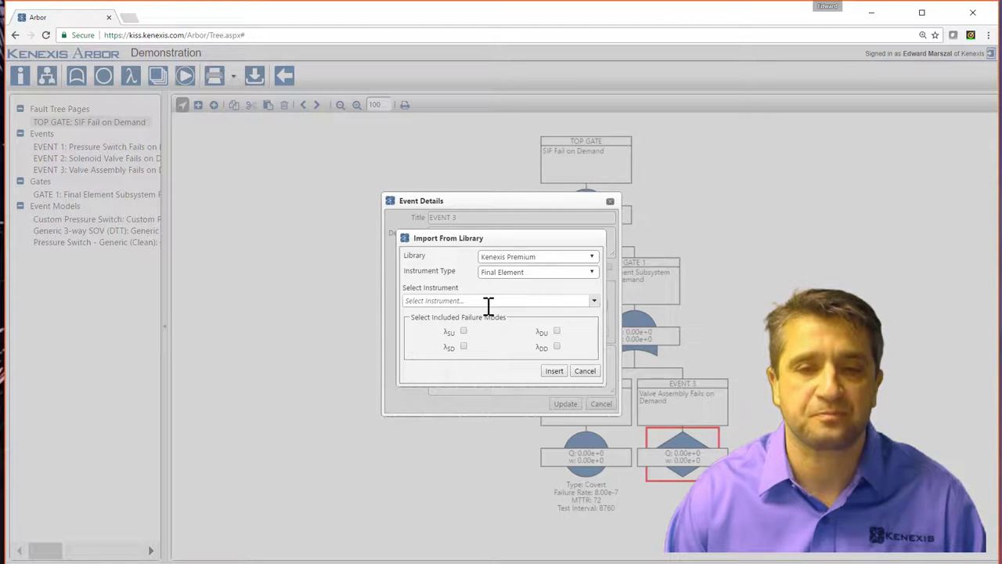
Search the instrument list for 'generic'.
{"action": "left_click", "coordinate": [489, 302]}
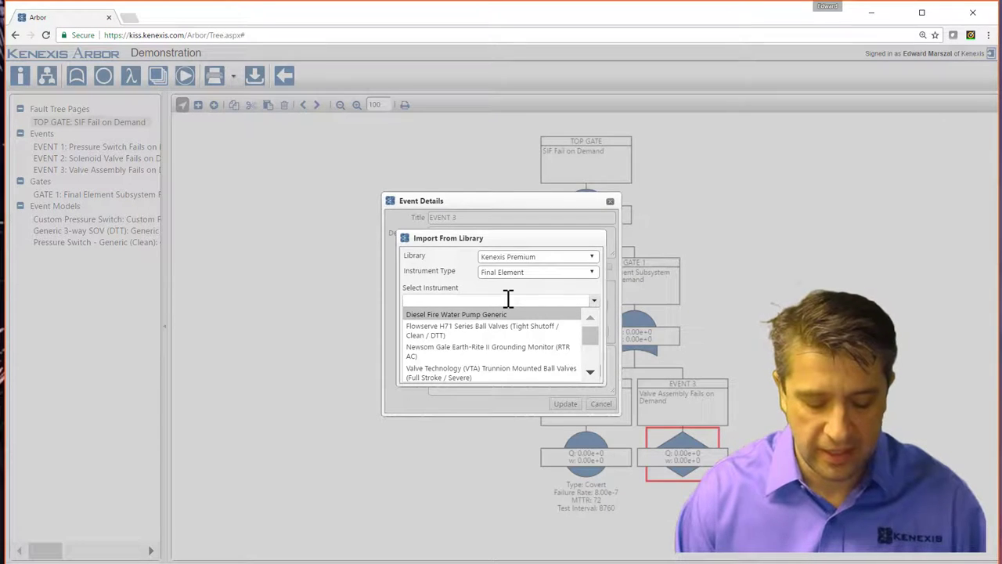
{"action": "type", "text": "gener"}
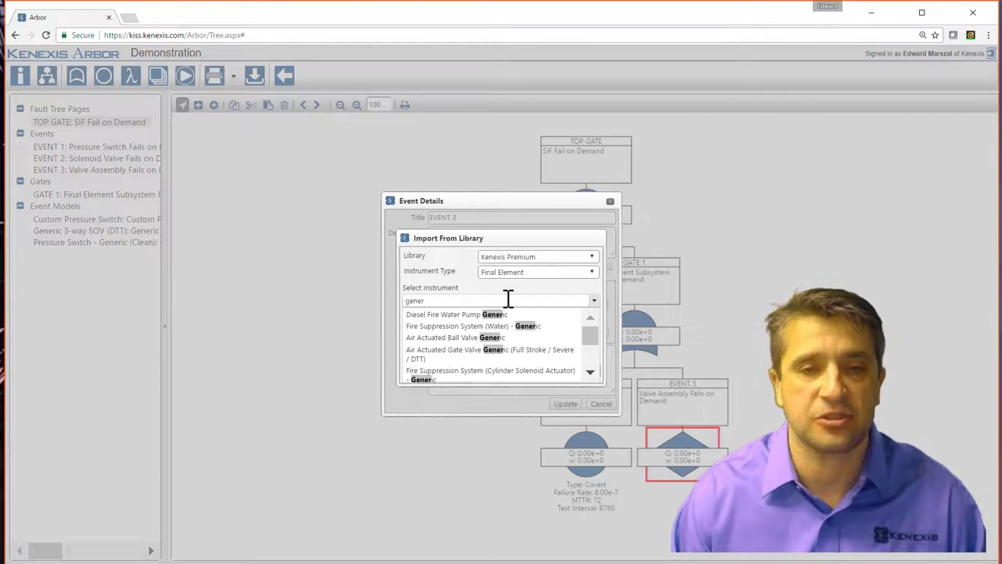
{"action": "type", "text": "ic"}
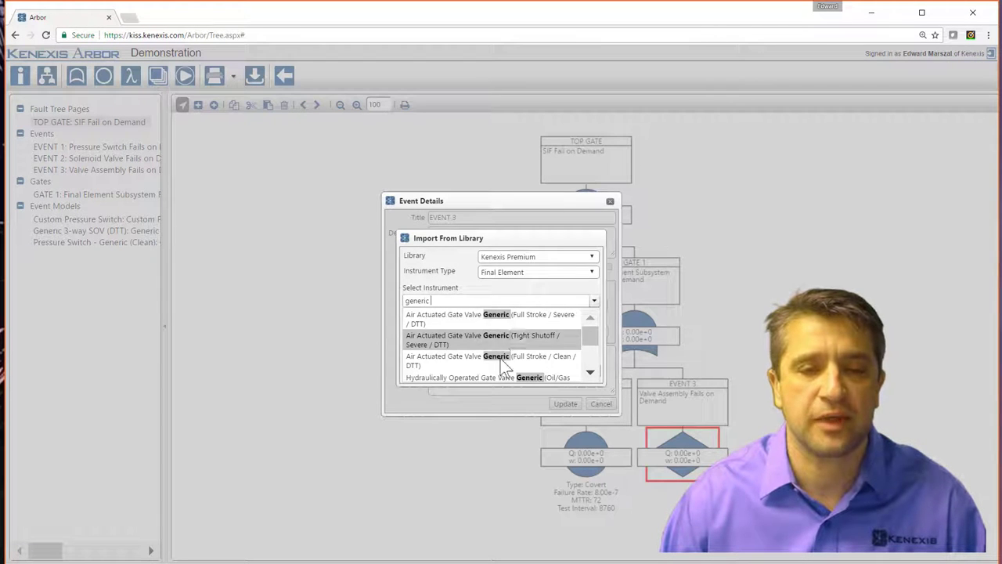
{"action": "scroll", "coordinate": [501, 364], "scroll_direction": "down", "scroll_amount": 3}
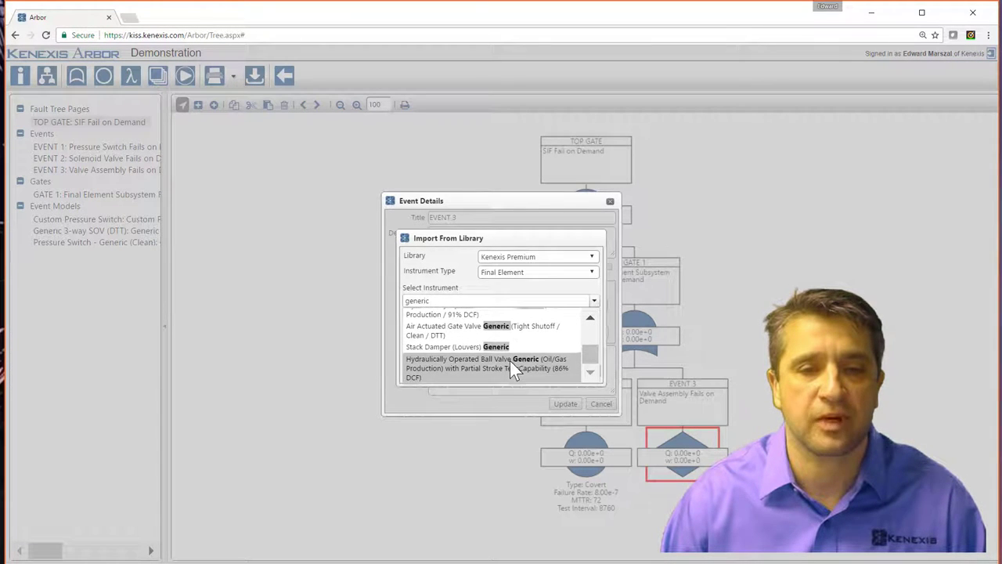
{"action": "scroll", "coordinate": [509, 364], "scroll_direction": "up", "scroll_amount": 1}
{"action": "scroll", "coordinate": [509, 363], "scroll_direction": "down", "scroll_amount": 1}
{"action": "scroll", "coordinate": [509, 363], "scroll_direction": "up", "scroll_amount": 1}
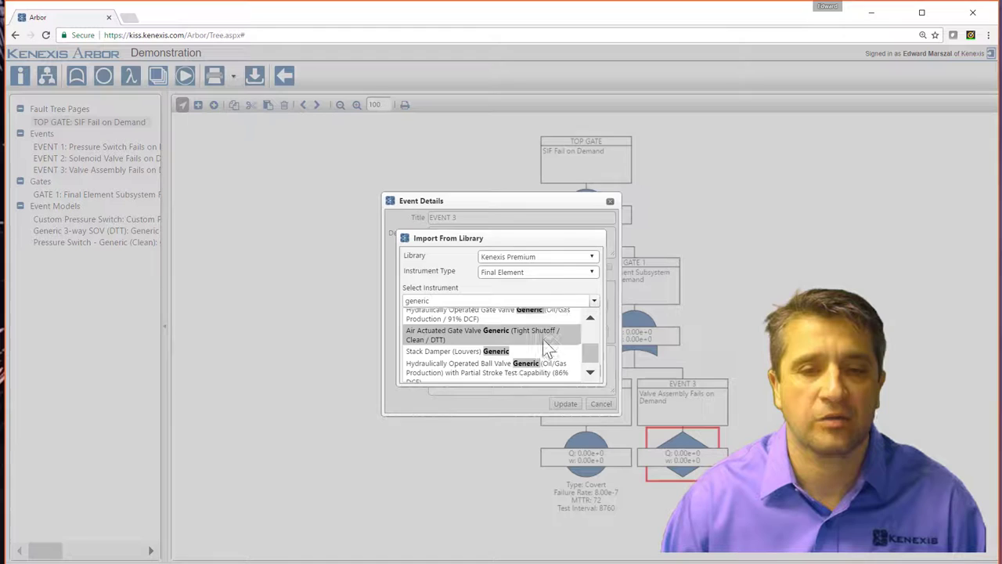
{"action": "left_click_drag", "start_coordinate": [591, 358], "coordinate": [602, 338]}
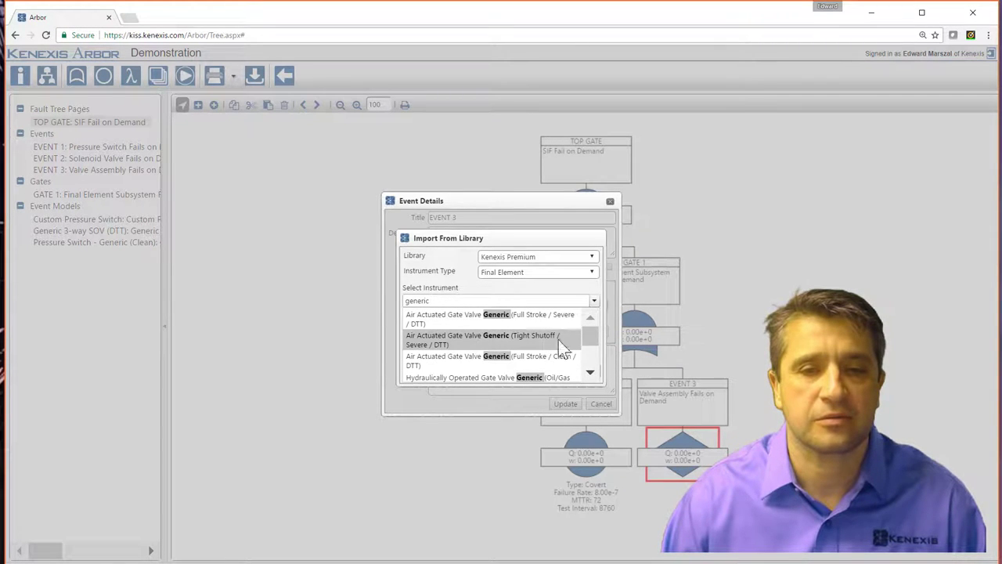
{"action": "left_click_drag", "start_coordinate": [595, 341], "coordinate": [596, 331]}
{"action": "key", "text": "BackSpace"}
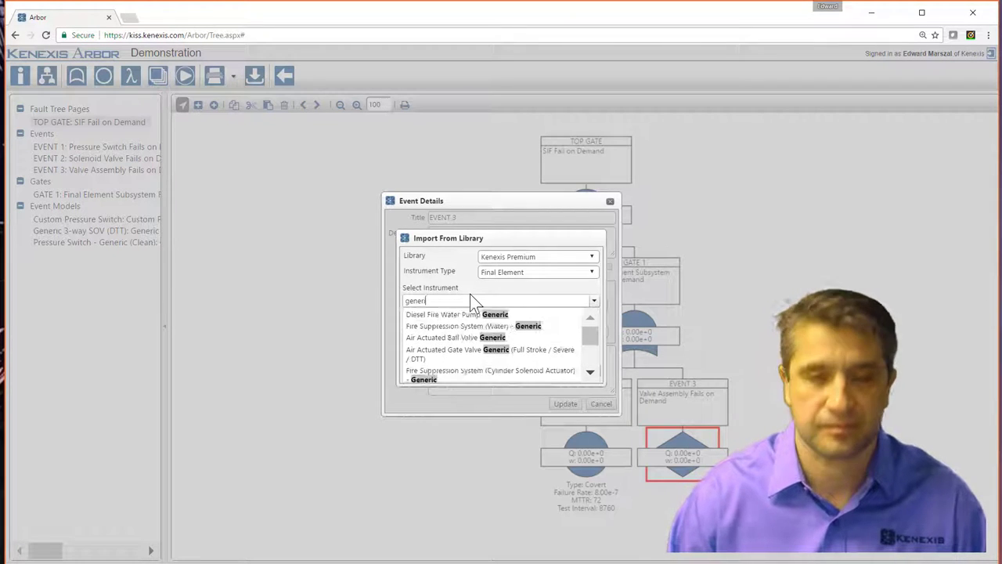
{"action": "type", "text": "c"}
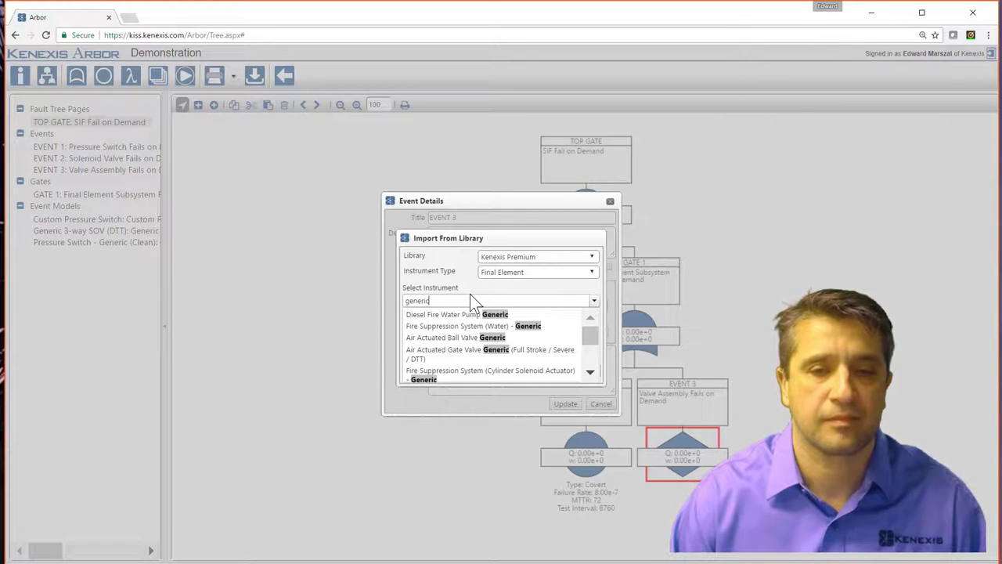
Pick Air Actuated Ball Valve Generic, include λDU and λDD failure modes, and insert it.
{"action": "left_click", "coordinate": [432, 338]}
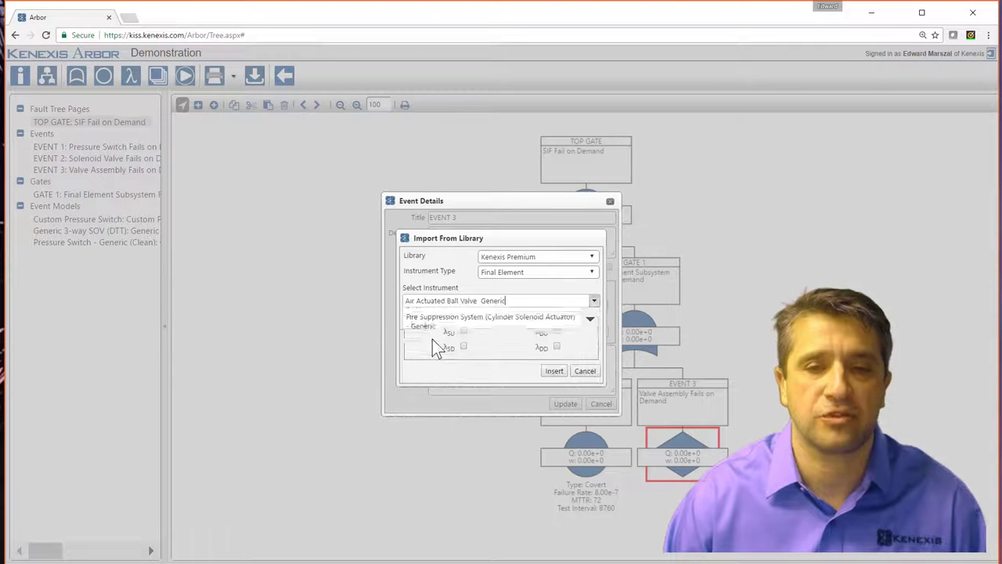
{"action": "left_click", "coordinate": [551, 372]}
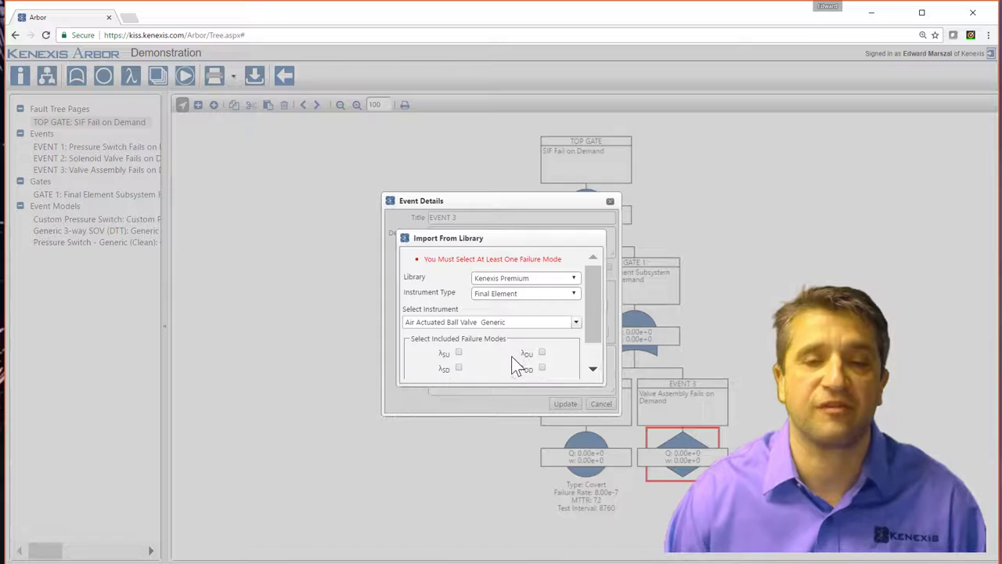
{"action": "left_click", "coordinate": [542, 367]}
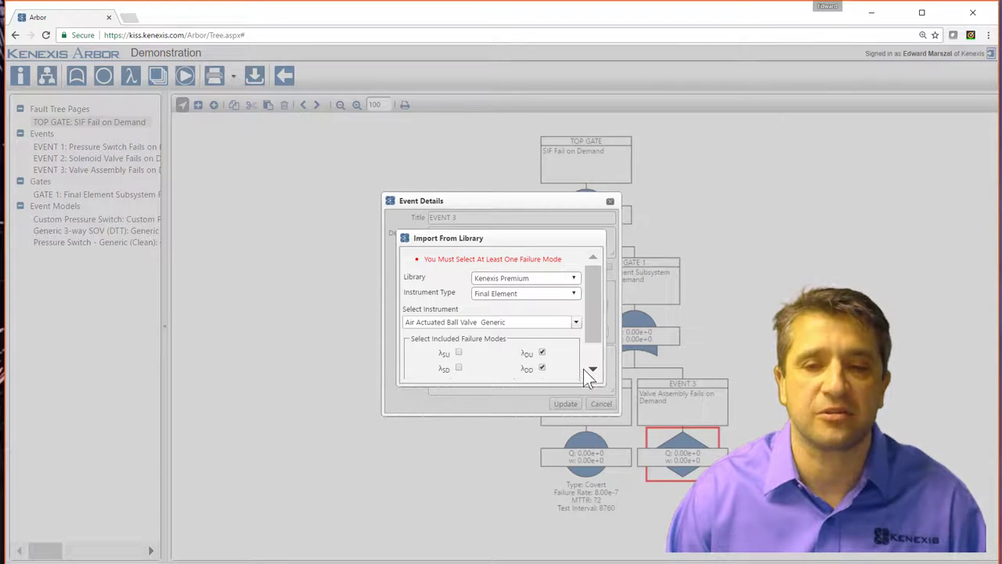
{"action": "left_click_drag", "start_coordinate": [592, 327], "coordinate": [592, 376]}
{"action": "left_click", "coordinate": [535, 371]}
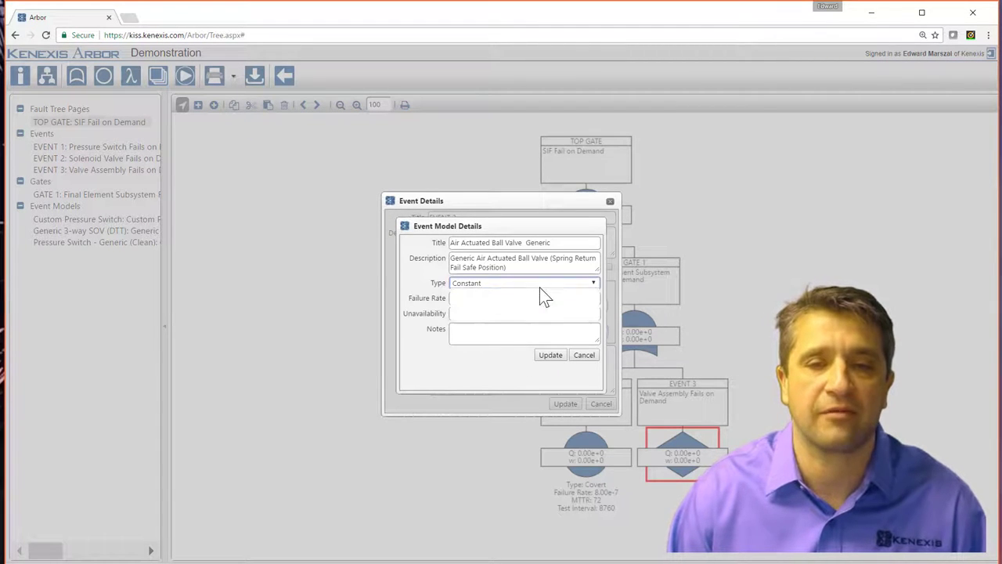
{"action": "left_click", "coordinate": [539, 287]}
{"action": "left_click", "coordinate": [493, 317]}
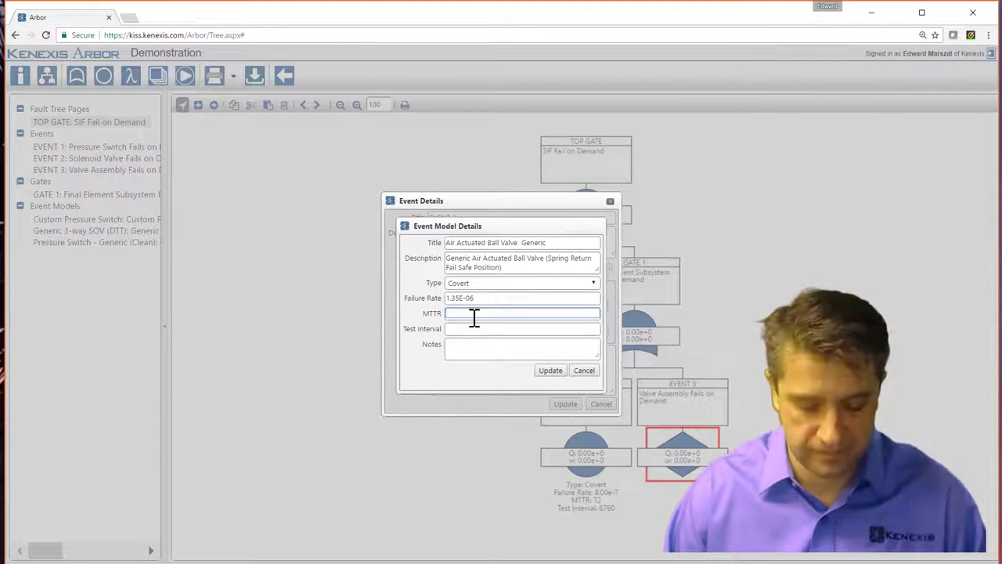
{"action": "left_click", "coordinate": [474, 315]}
{"action": "left_click", "coordinate": [479, 327]}
{"action": "left_click", "coordinate": [487, 338]}
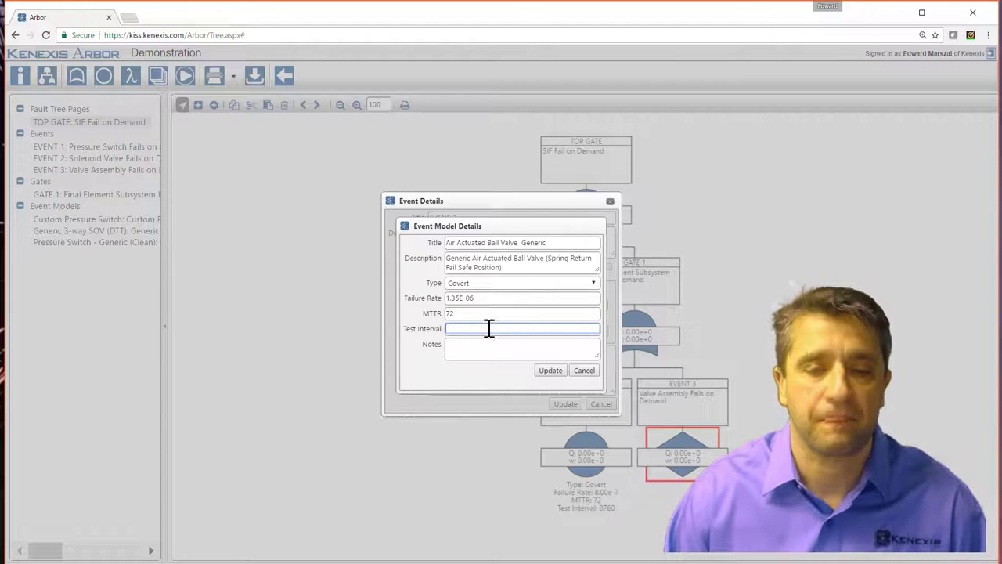
{"action": "type", "text": "8760"}
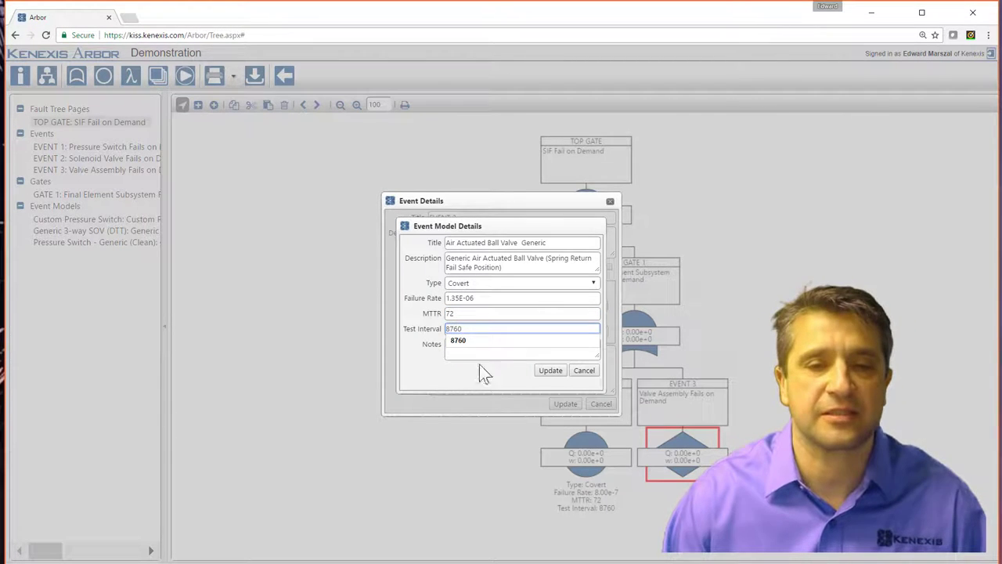
{"action": "left_click", "coordinate": [548, 373]}
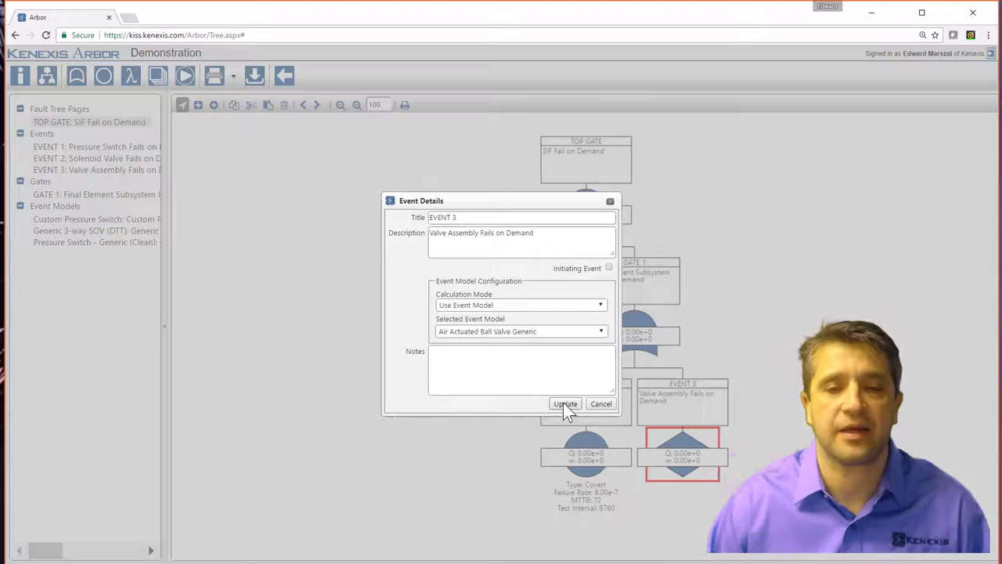
{"action": "left_click", "coordinate": [560, 407]}
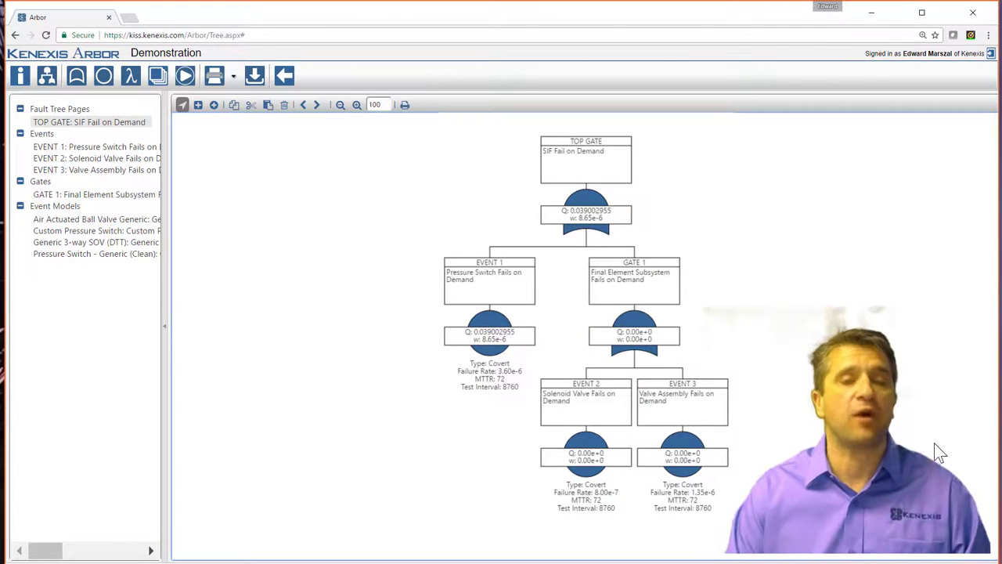
Run calculations so TOP GATE shows Q 0.0252213236 and GATE 1 Q 0.009517564.
{"action": "left_click", "coordinate": [183, 78]}
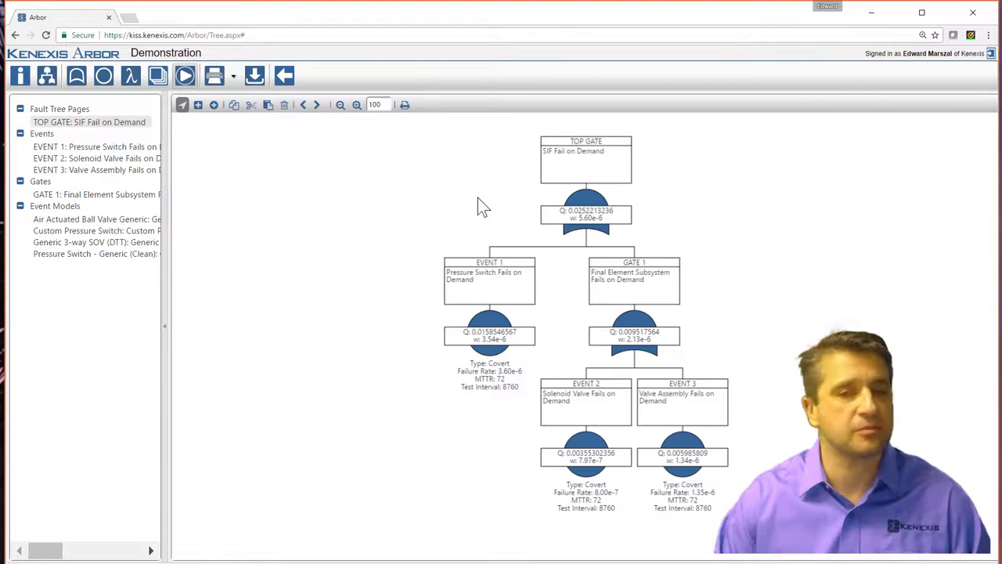
{"action": "left_click", "coordinate": [357, 104]}
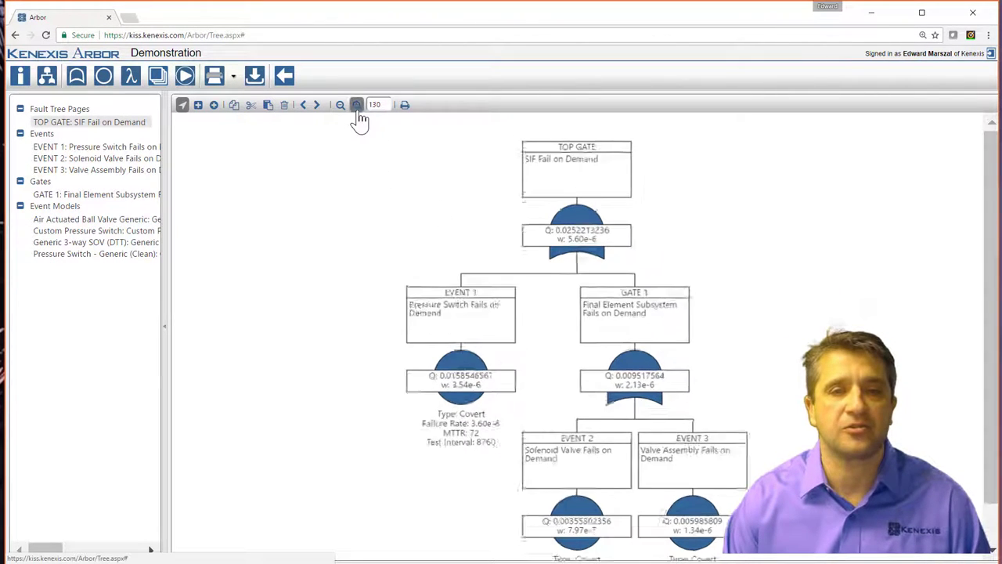
{"action": "left_click", "coordinate": [357, 104]}
{"action": "left_click", "coordinate": [340, 105]}
{"action": "left_click", "coordinate": [341, 105]}
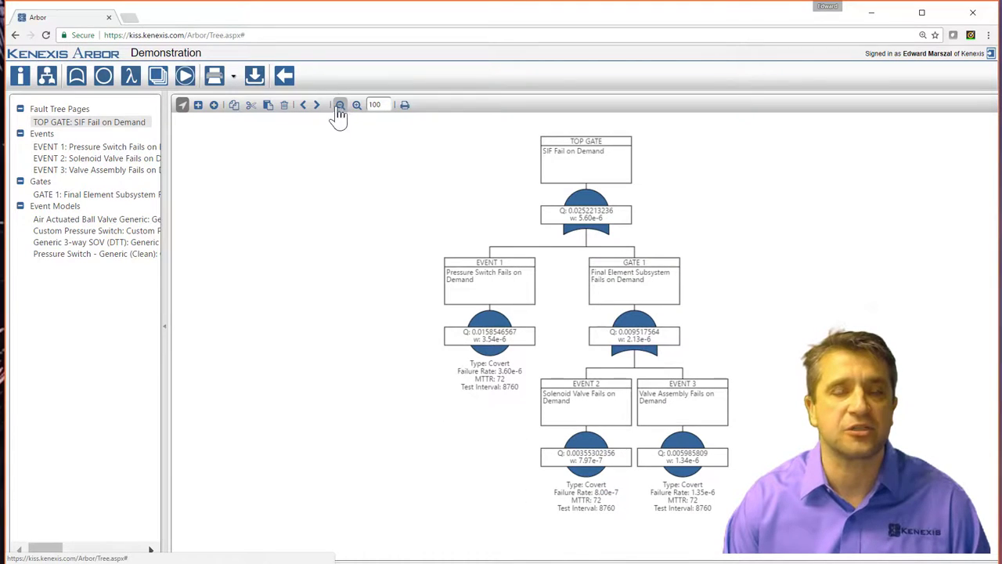
{"action": "left_click", "coordinate": [626, 321]}
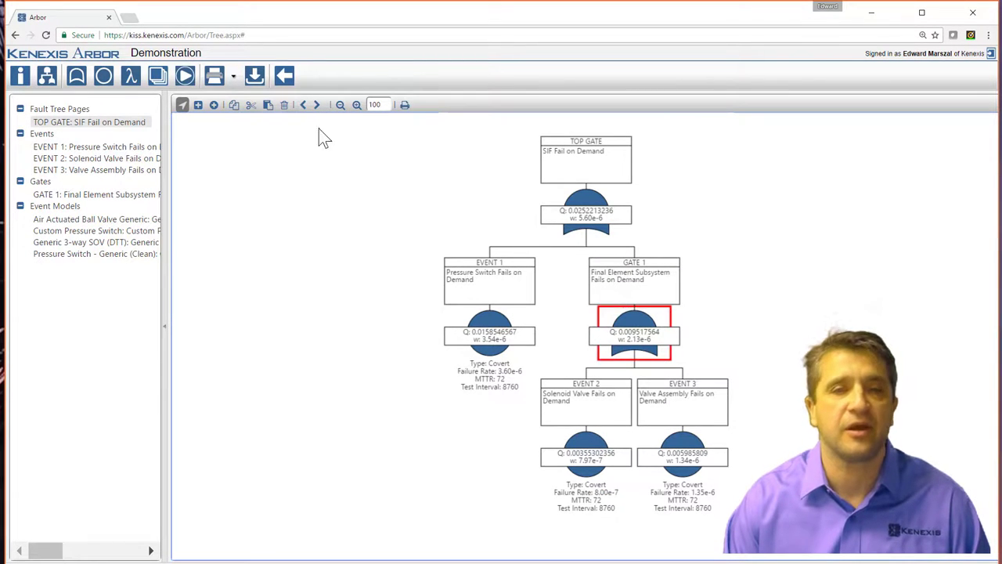
{"action": "left_click", "coordinate": [304, 105]}
{"action": "left_click", "coordinate": [316, 105]}
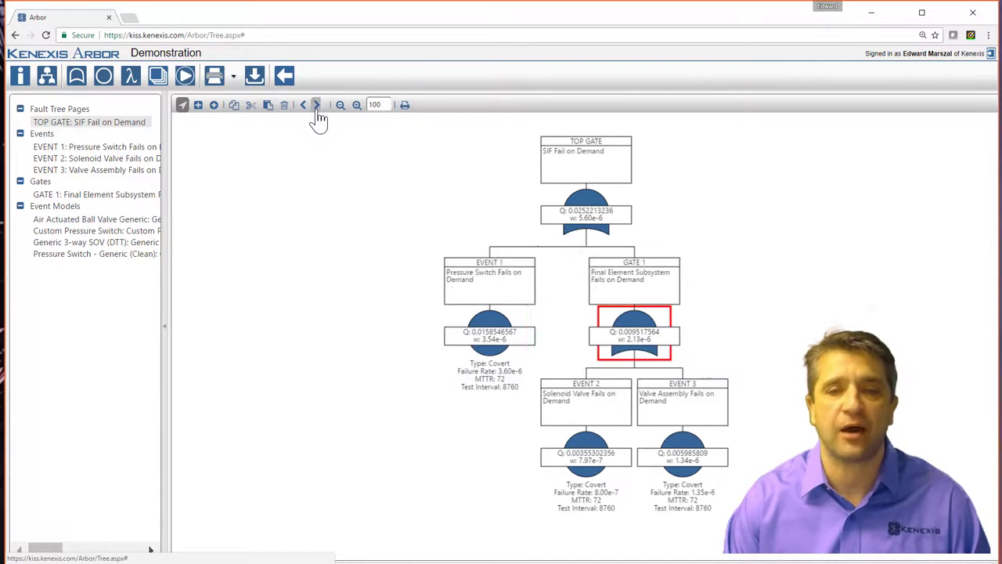
{"action": "left_click", "coordinate": [546, 407]}
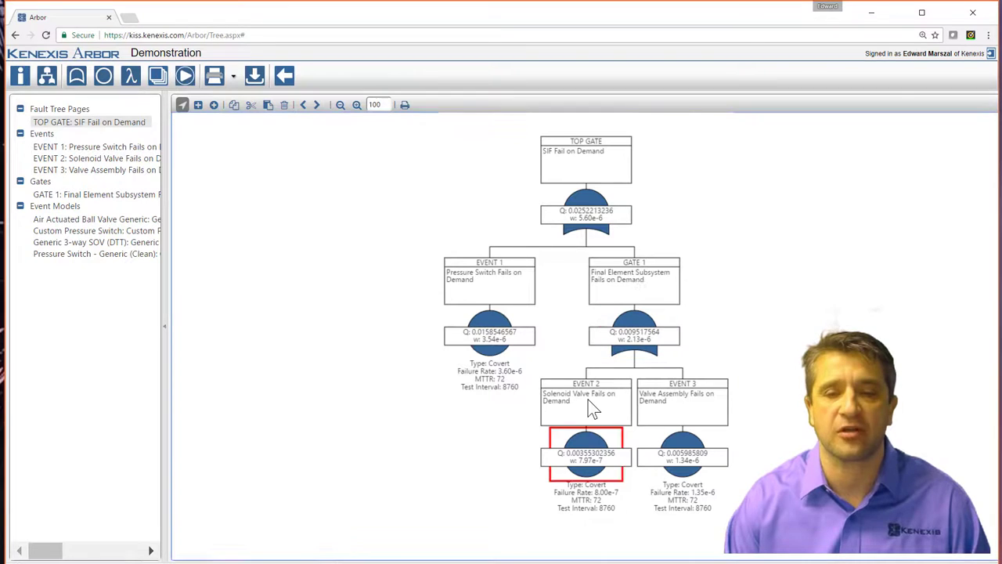
{"action": "left_click", "coordinate": [317, 105]}
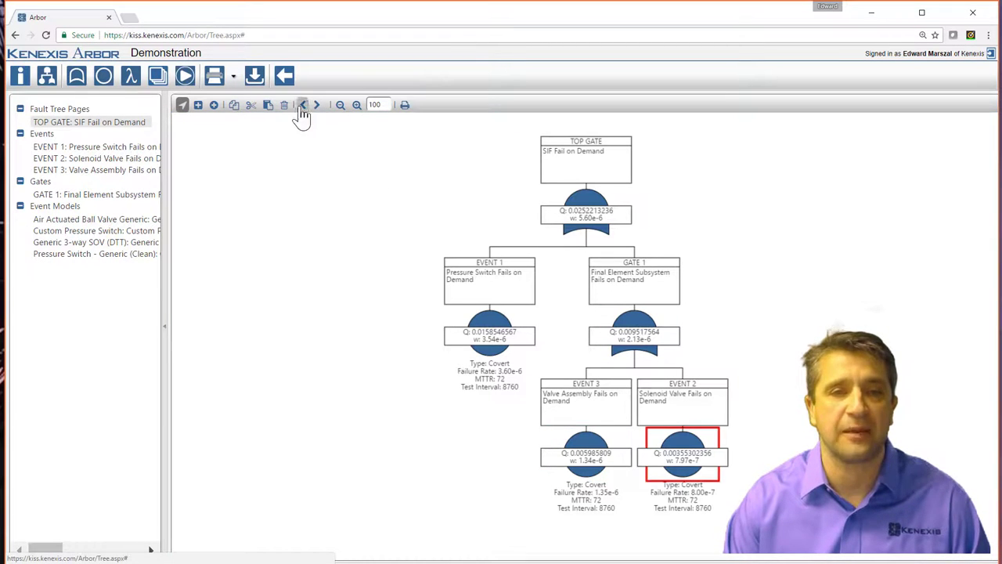
{"action": "left_click", "coordinate": [304, 105]}
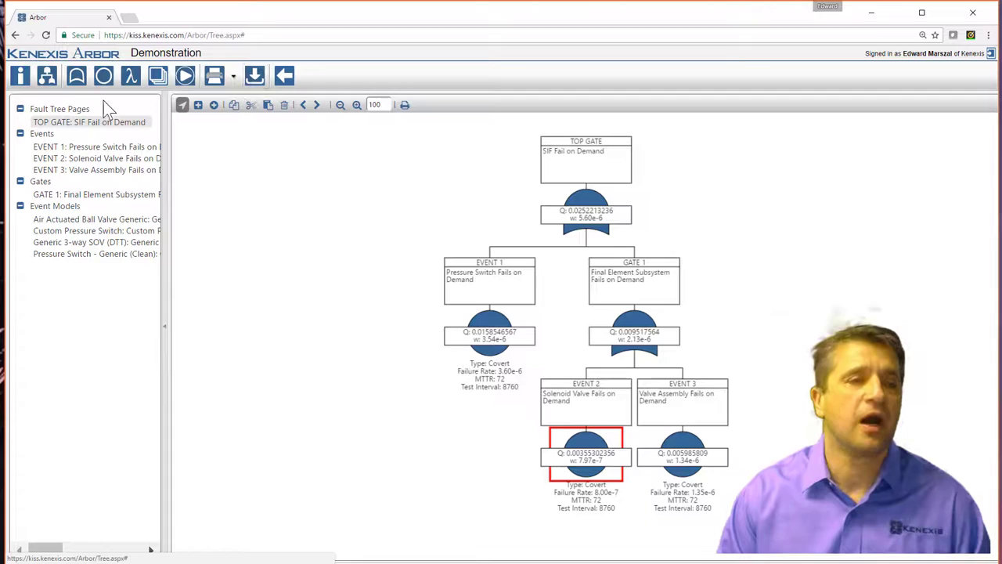
Review the gates and events lists, then view TOP GATE's three single-event minimum cut sets.
{"action": "left_click", "coordinate": [76, 84]}
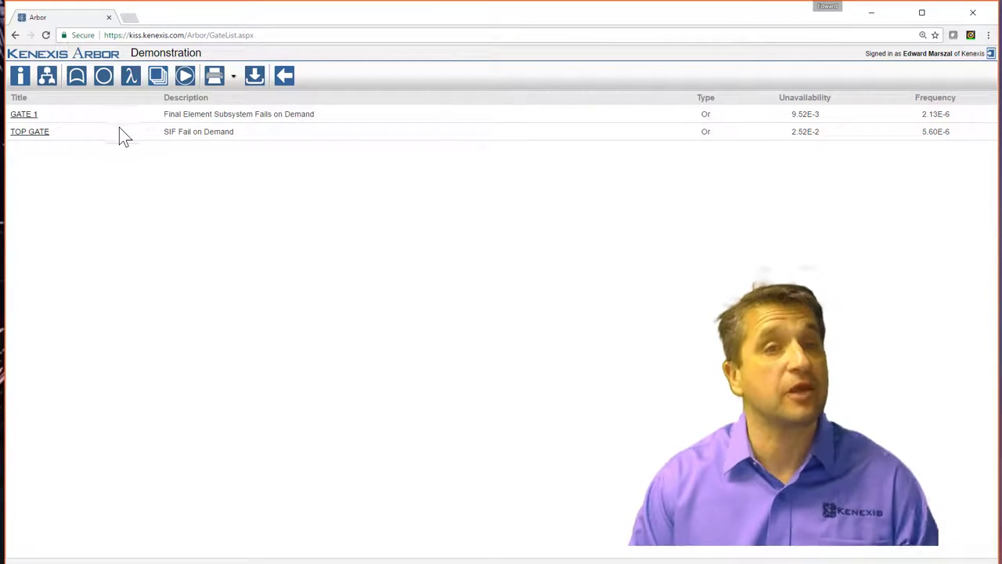
{"action": "left_click", "coordinate": [103, 78]}
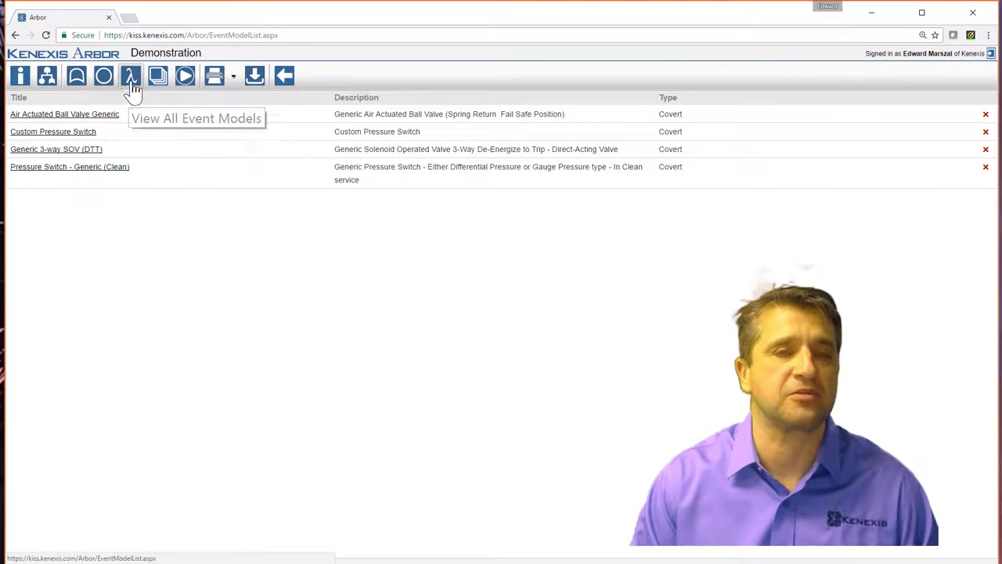
{"action": "left_click", "coordinate": [156, 80]}
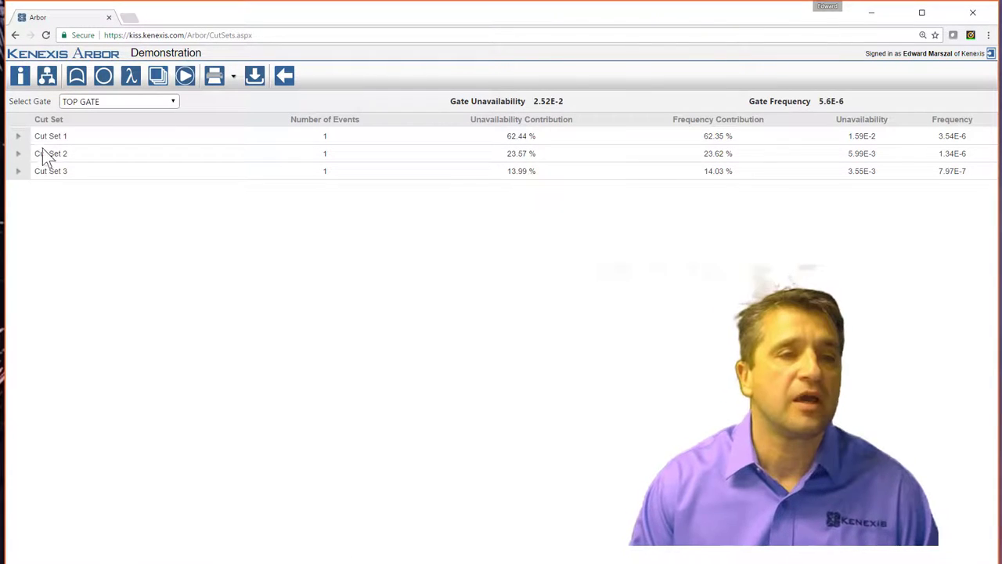
Inspect Cut Set 1's event, then switch the cut set view to GATE 1.
{"action": "left_click", "coordinate": [18, 137]}
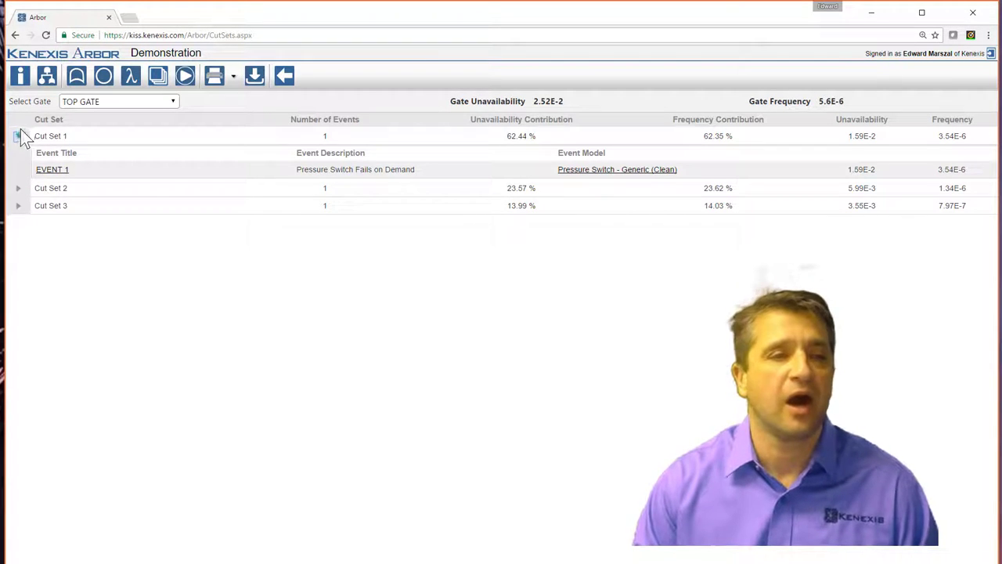
{"action": "left_click", "coordinate": [18, 136]}
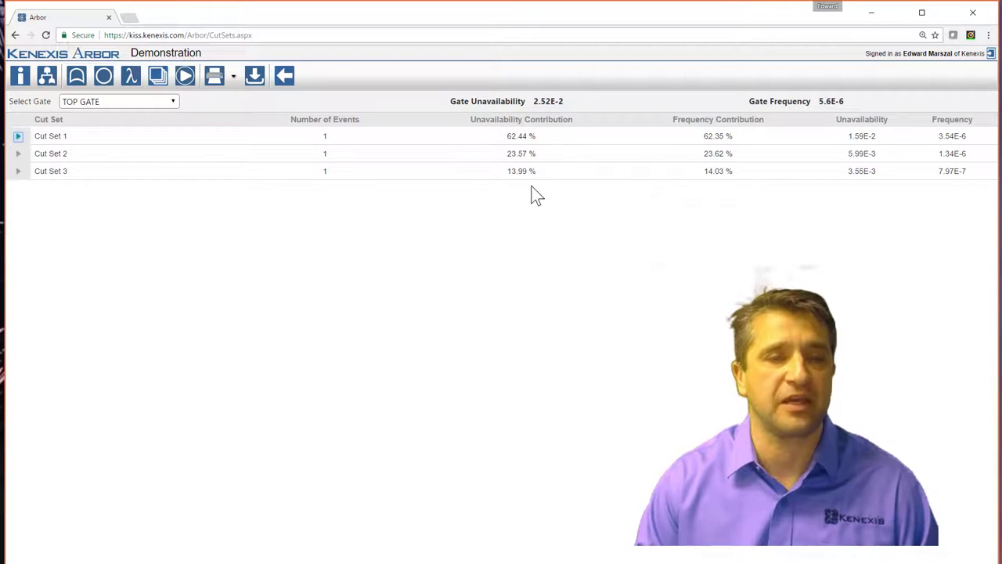
{"action": "left_click", "coordinate": [18, 137]}
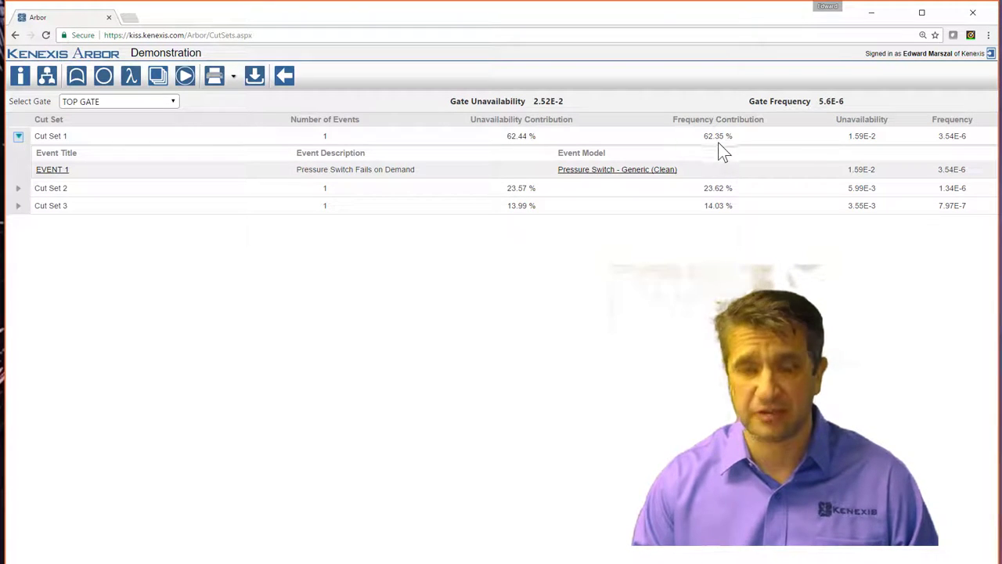
{"action": "left_click", "coordinate": [18, 137]}
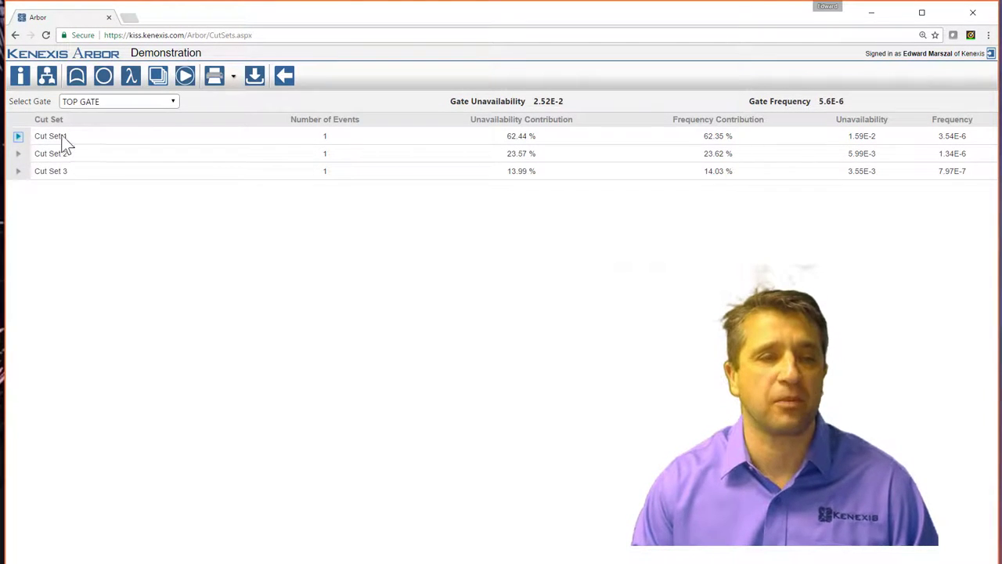
{"action": "left_click", "coordinate": [171, 102]}
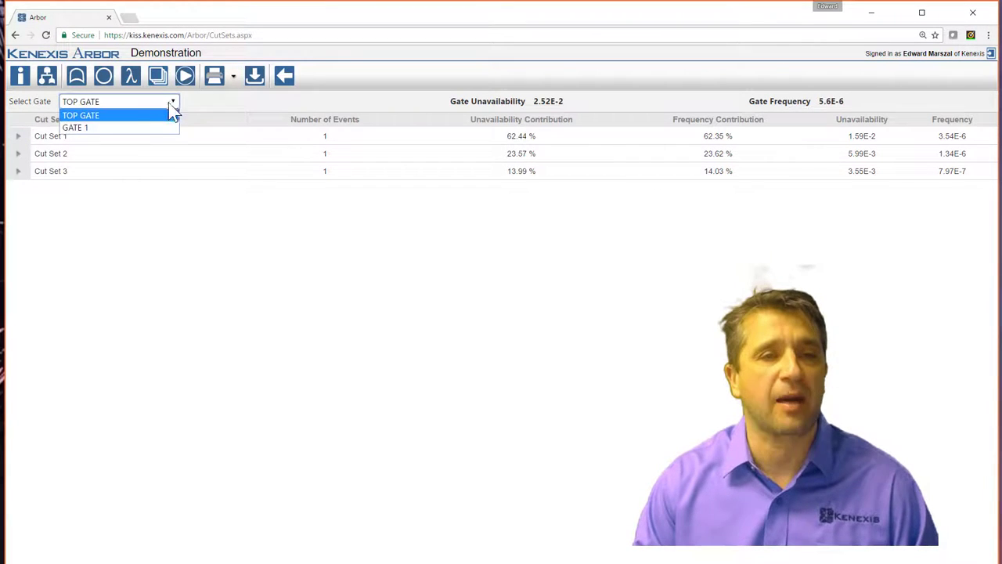
{"action": "left_click", "coordinate": [141, 130]}
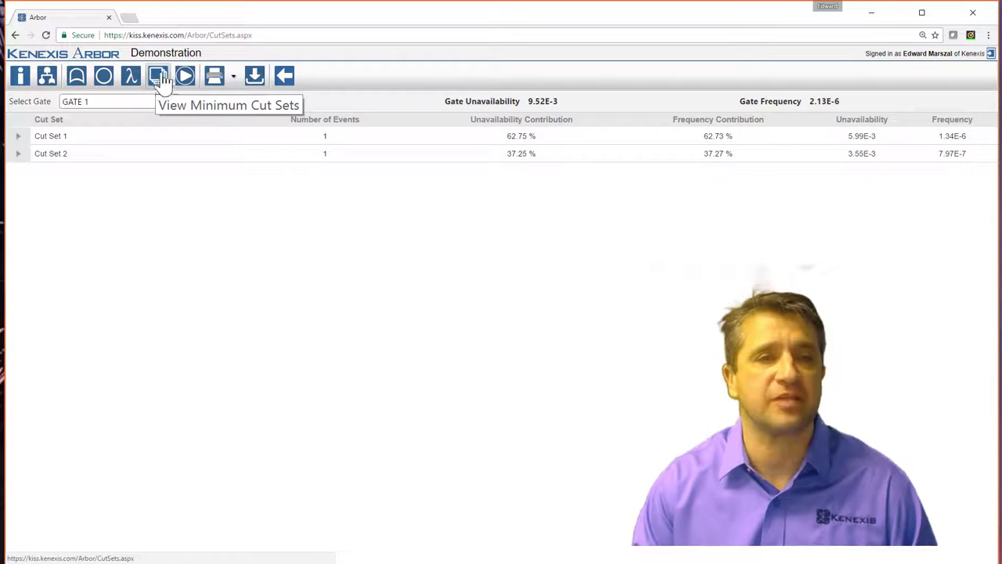
Download the fault tree project file and export the Cut Sets report to Excel.
{"action": "left_click", "coordinate": [253, 83]}
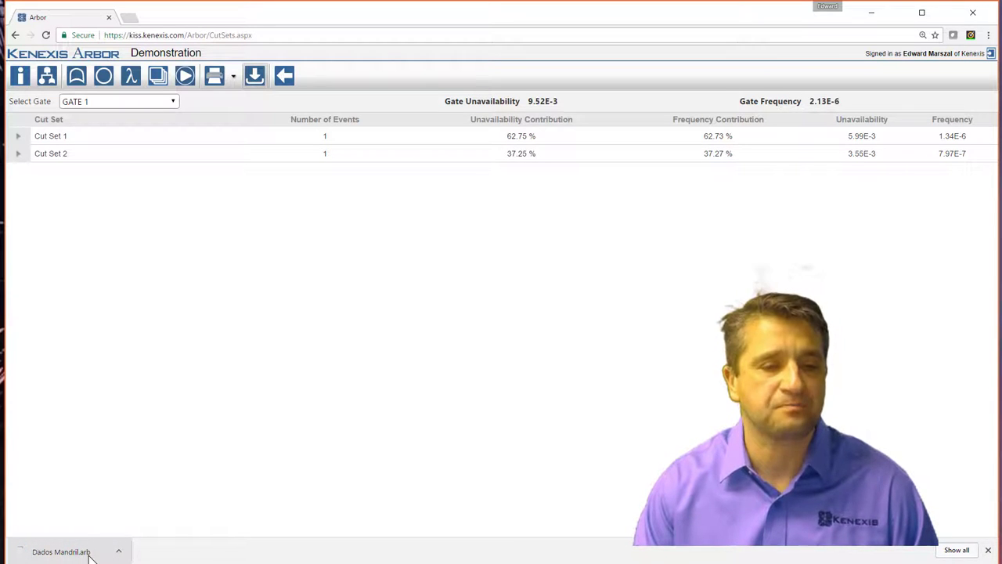
{"action": "left_click", "coordinate": [233, 78]}
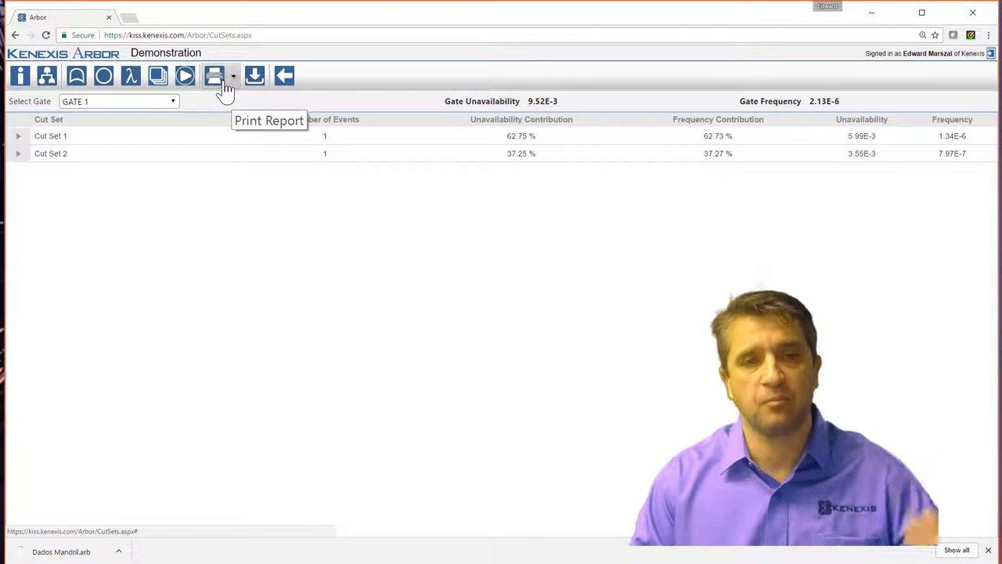
{"action": "left_click", "coordinate": [234, 80]}
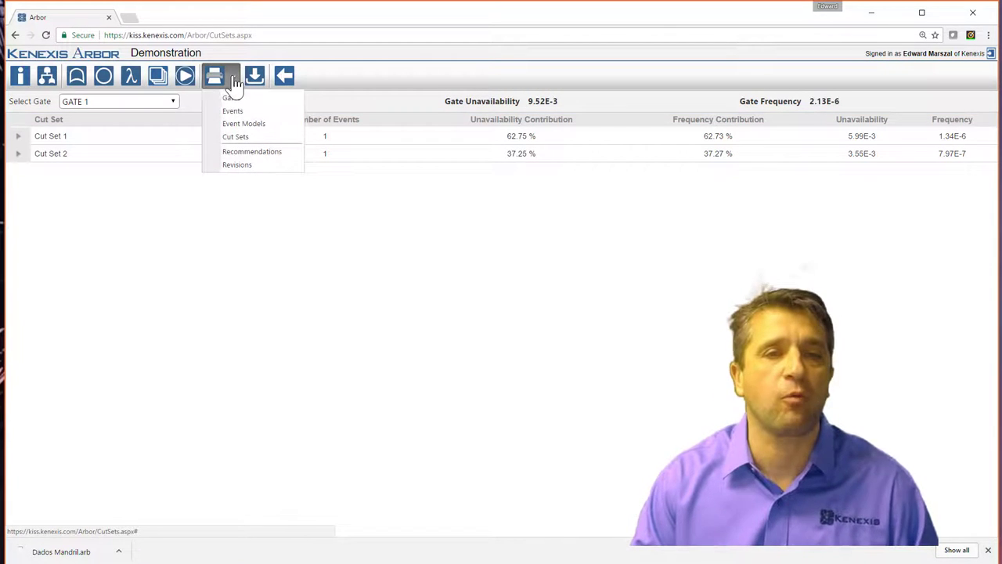
{"action": "left_click", "coordinate": [249, 137]}
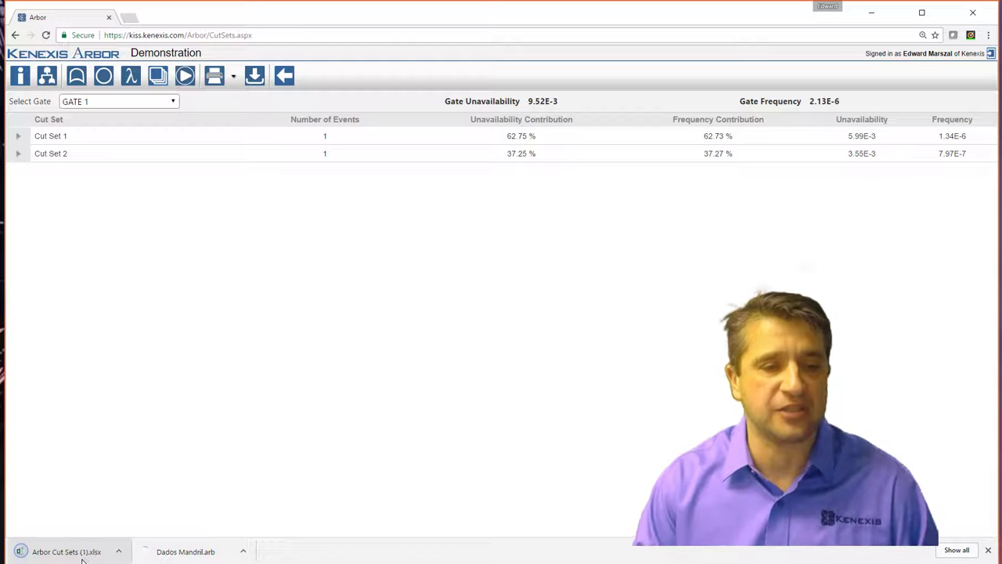
Open Arbor Cut Sets (1).xlsx in Excel, review the GATE 1 and TOP GATE sheets, then close it.
{"action": "left_click", "coordinate": [88, 556]}
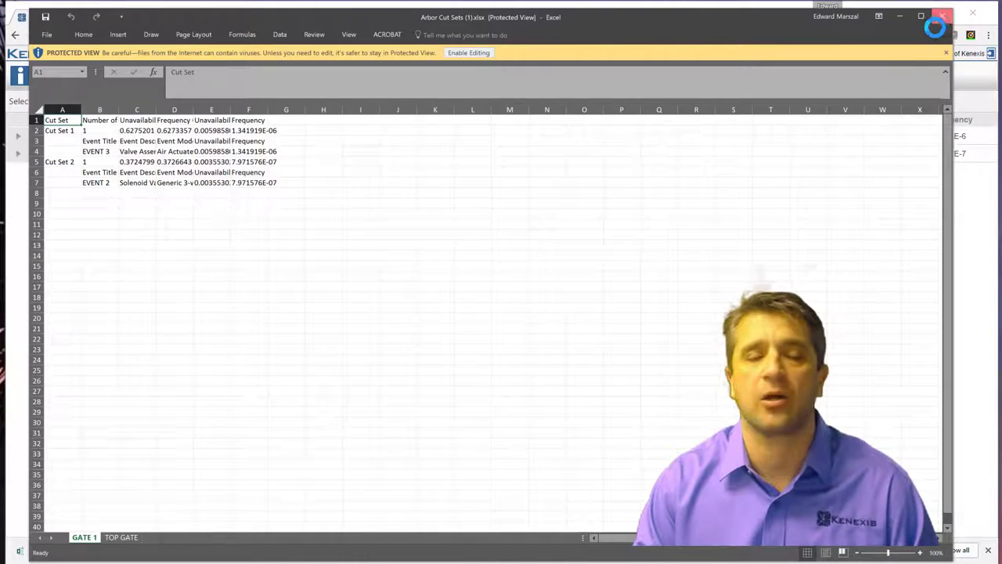
{"action": "left_click", "coordinate": [941, 16]}
Dismiss the Print Report list without exporting and return to the calculated fault tree diagram.
{"action": "left_click", "coordinate": [235, 81]}
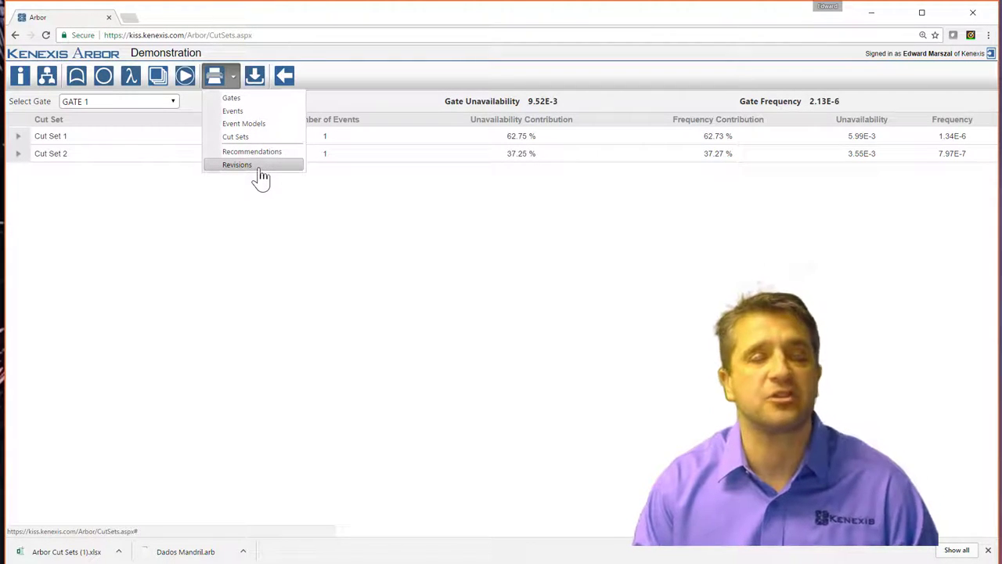
{"action": "left_click", "coordinate": [297, 249]}
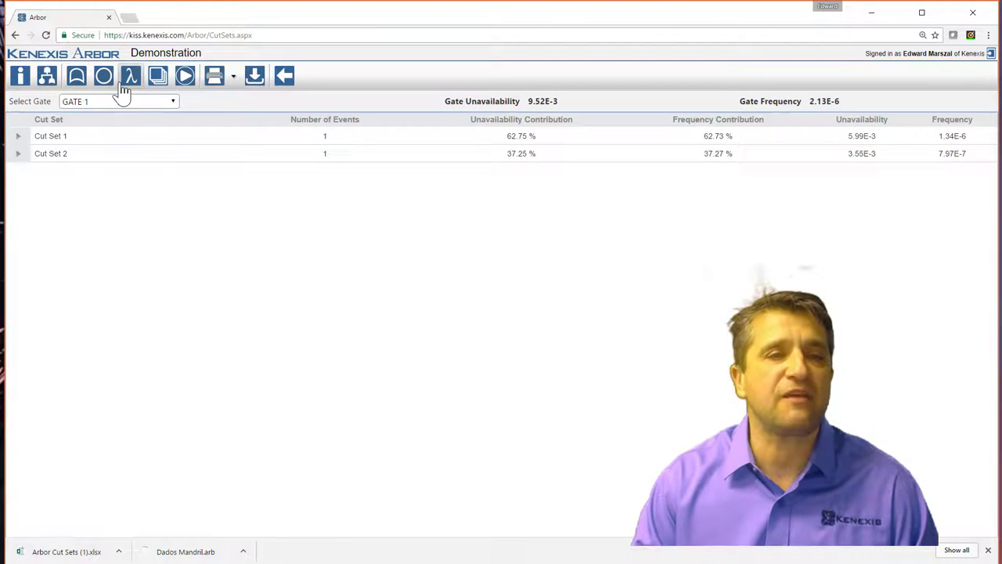
{"action": "left_click", "coordinate": [48, 85]}
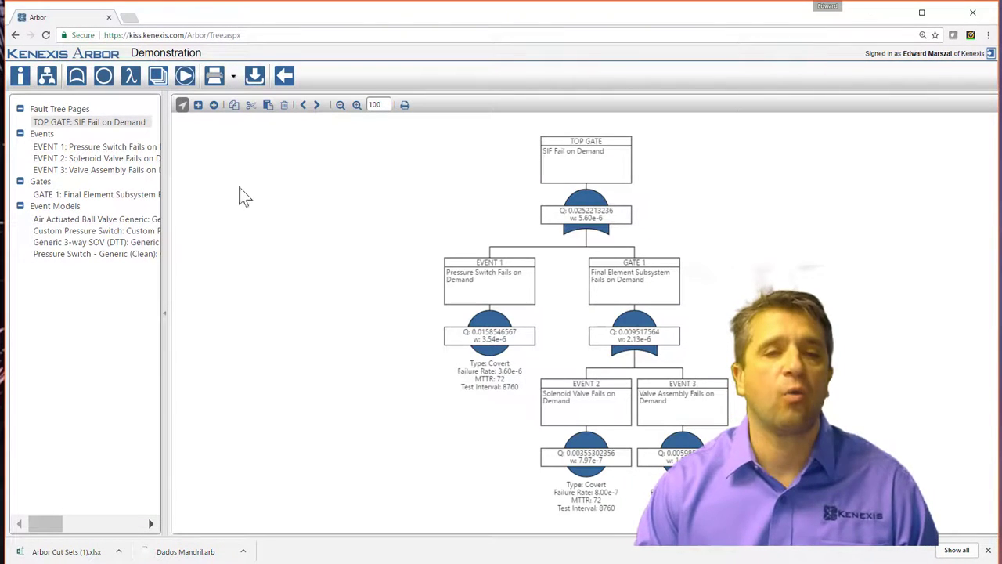
Save the fault tree as Arbor Fault Tree (1).png and view it in a resized Photos window.
{"action": "left_click", "coordinate": [405, 114]}
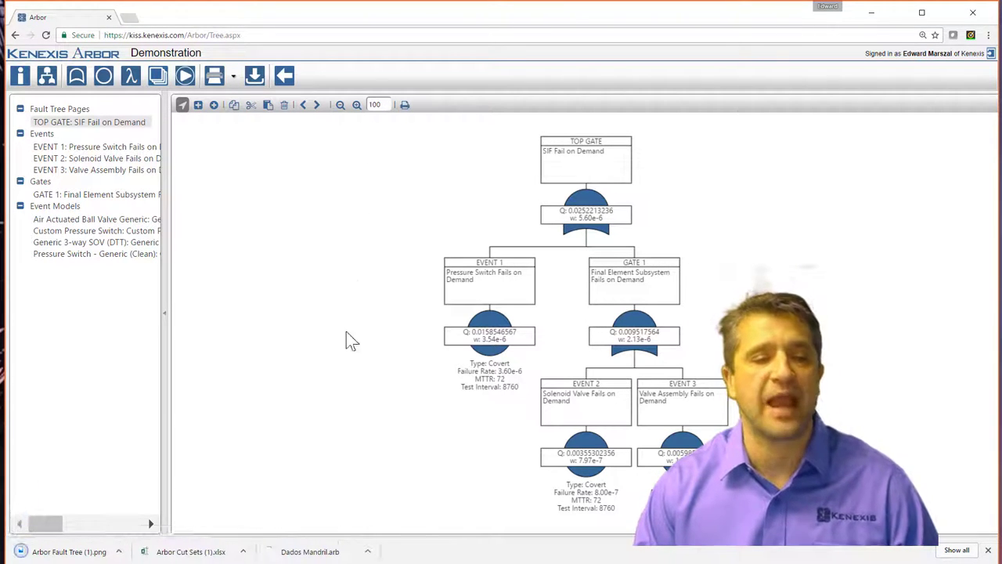
{"action": "left_click", "coordinate": [78, 551]}
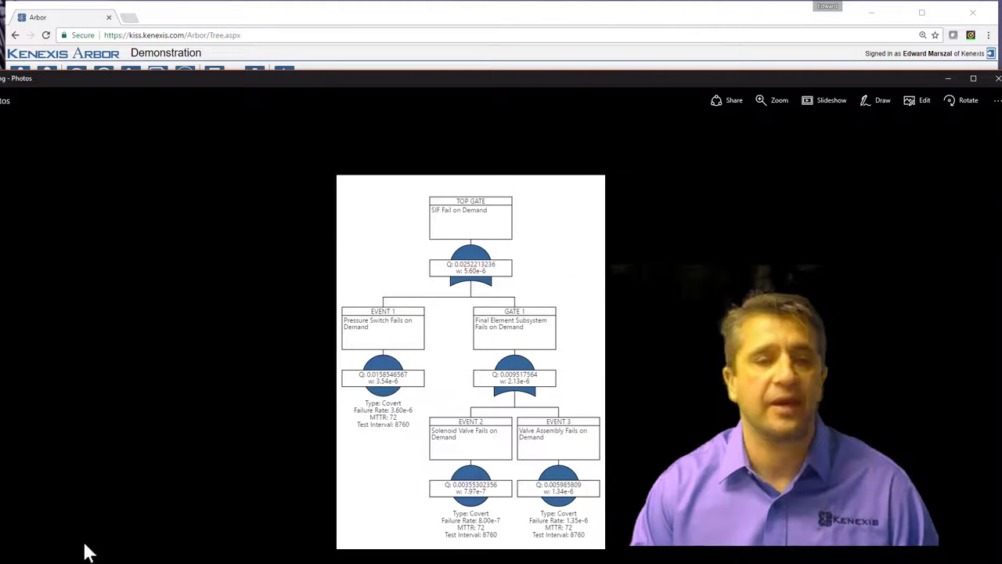
{"action": "left_click_drag", "start_coordinate": [86, 558], "coordinate": [17, 529]}
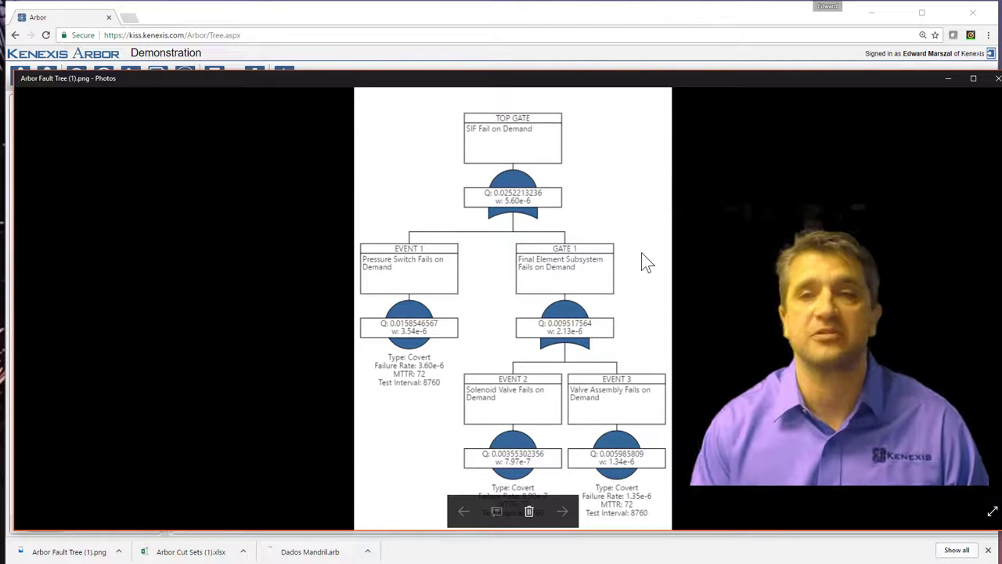
Close the Photos viewer with Alt+F4, returning to the Arbor fault tree.
{"action": "key", "text": "alt+F4"}
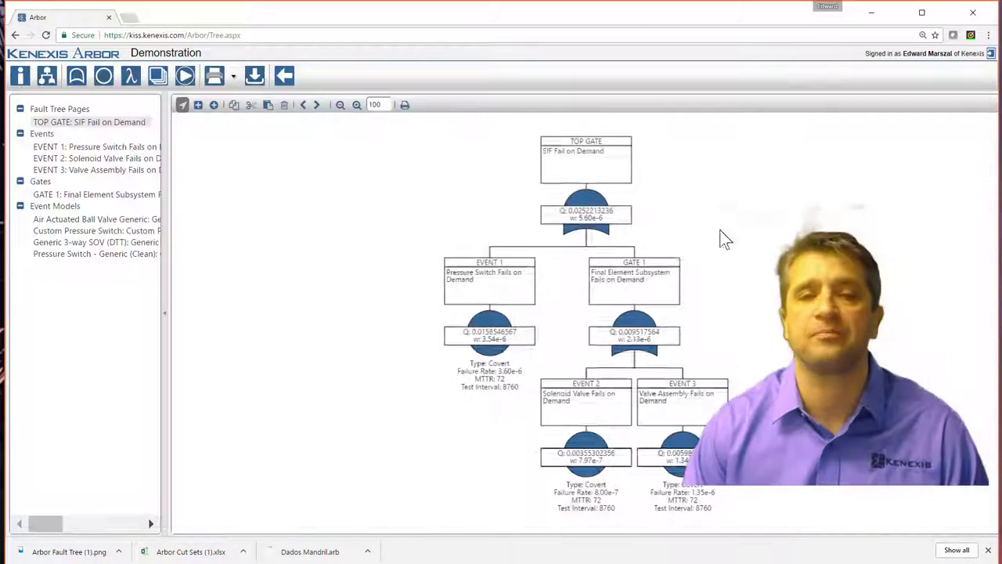